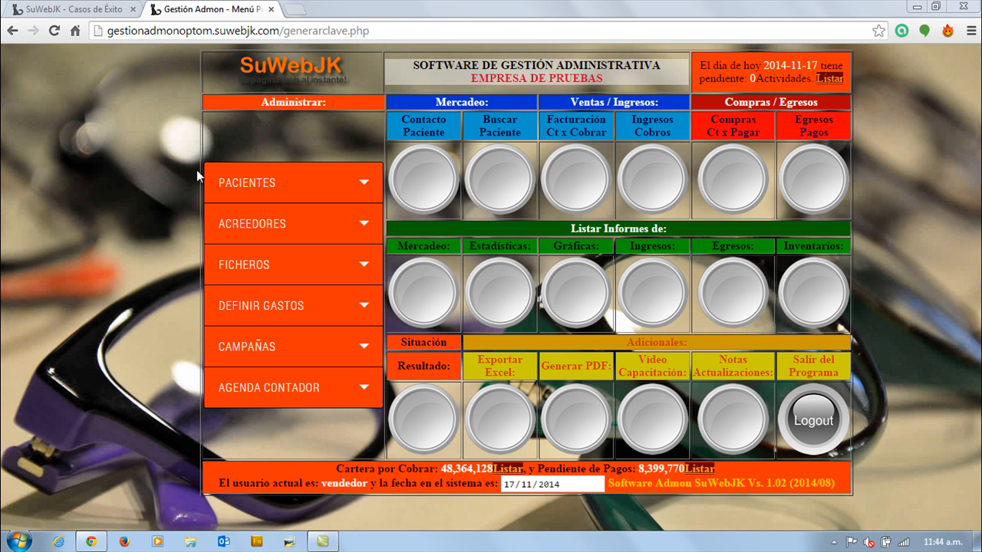
# Open the Ficheros add-records page, view the form for a new EPS, and return to the main menu.
pyautogui.click(253, 184)
pyautogui.click(261, 136)
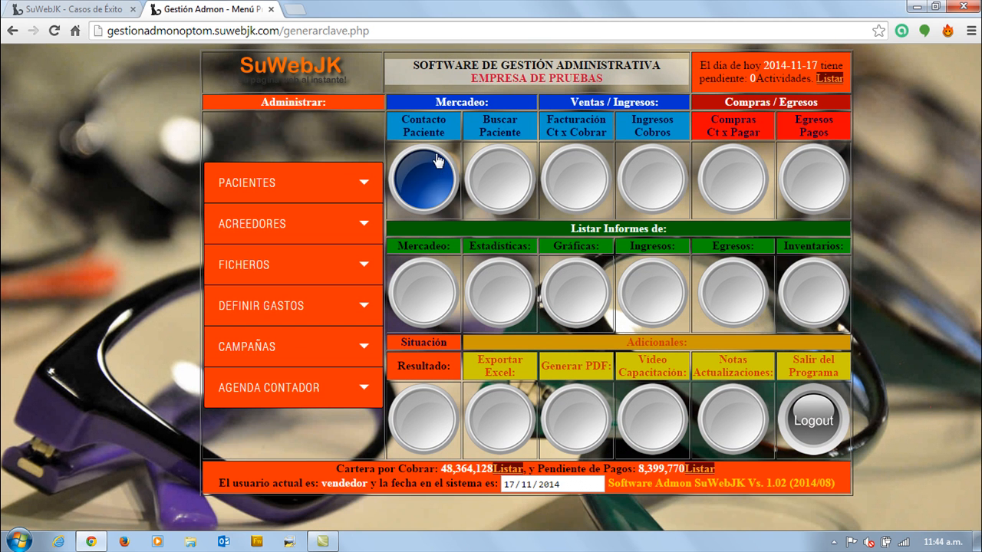
pyautogui.click(244, 264)
pyautogui.click(250, 258)
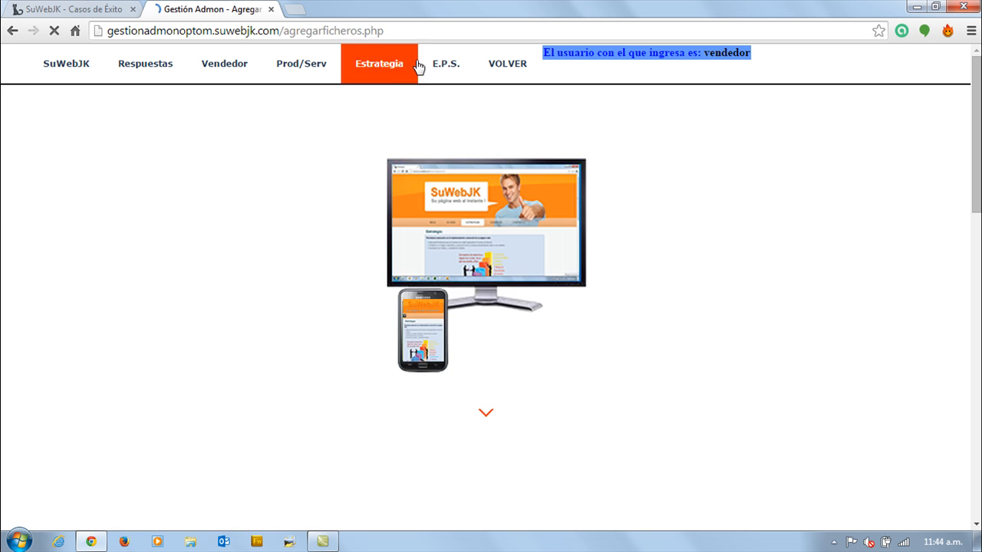
pyautogui.click(444, 65)
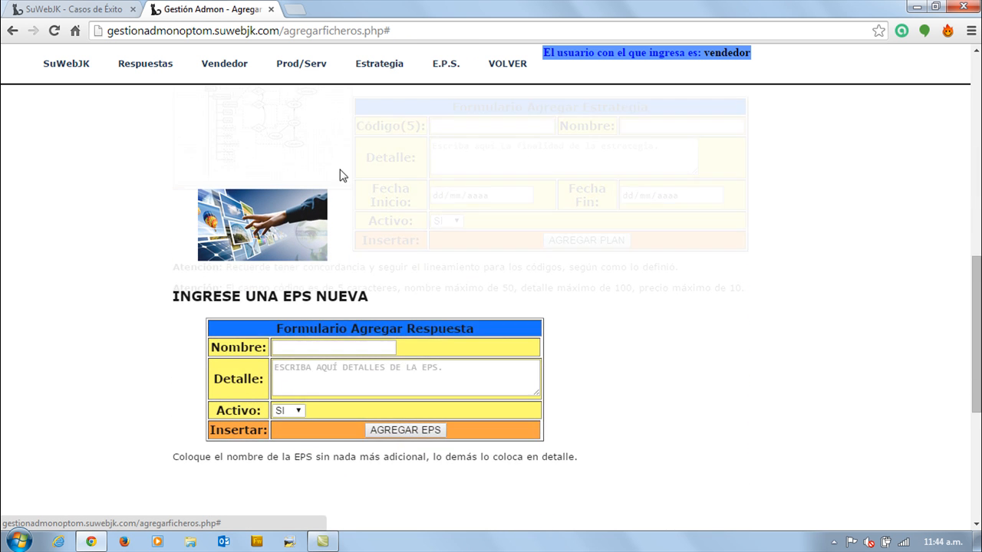
pyautogui.click(505, 64)
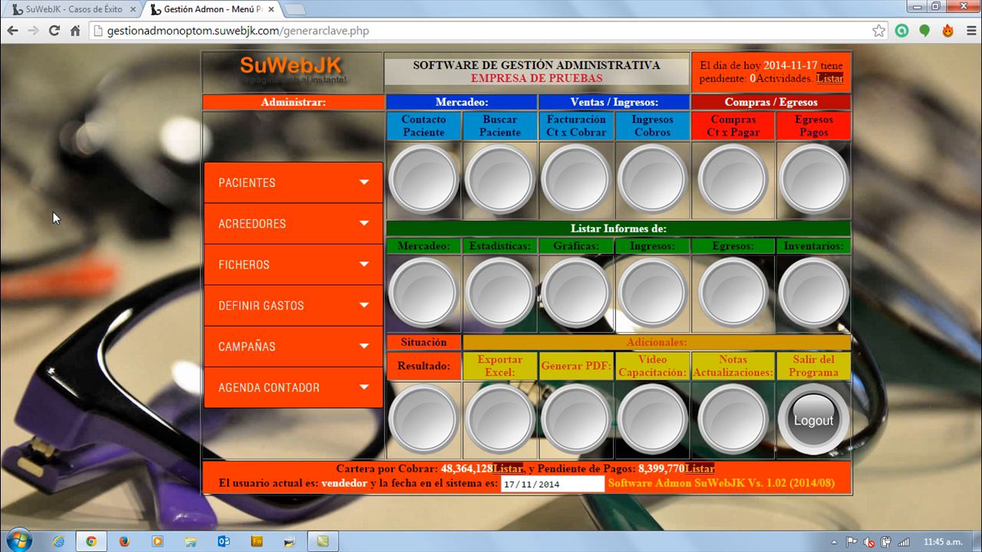
# Open the patient search and list all patients without any filter.
pyautogui.click(251, 187)
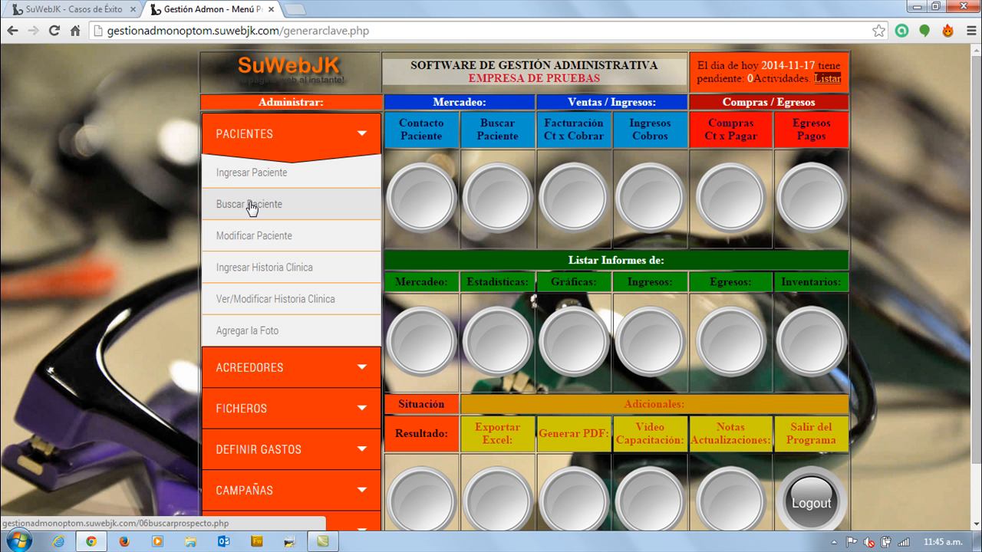
pyautogui.click(242, 139)
pyautogui.click(240, 188)
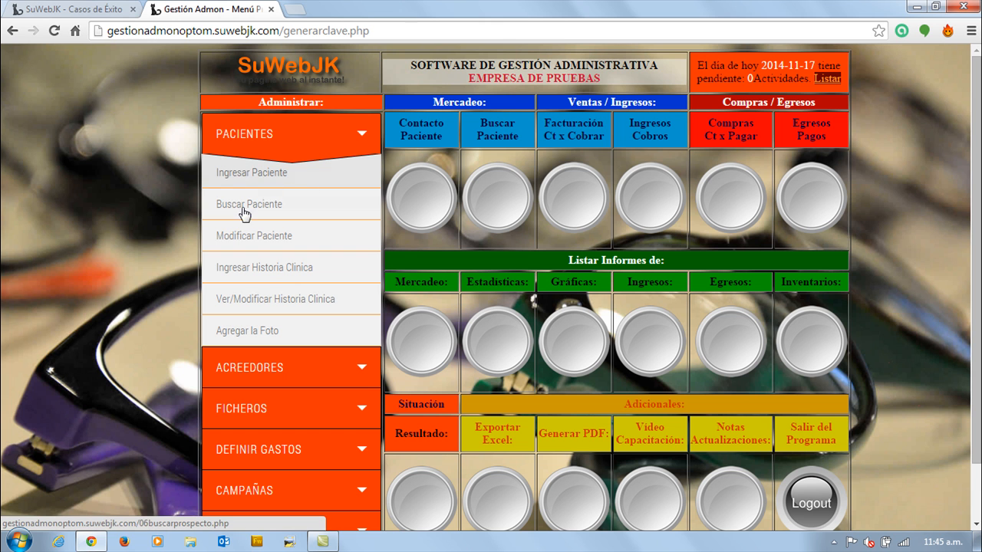
pyautogui.click(248, 206)
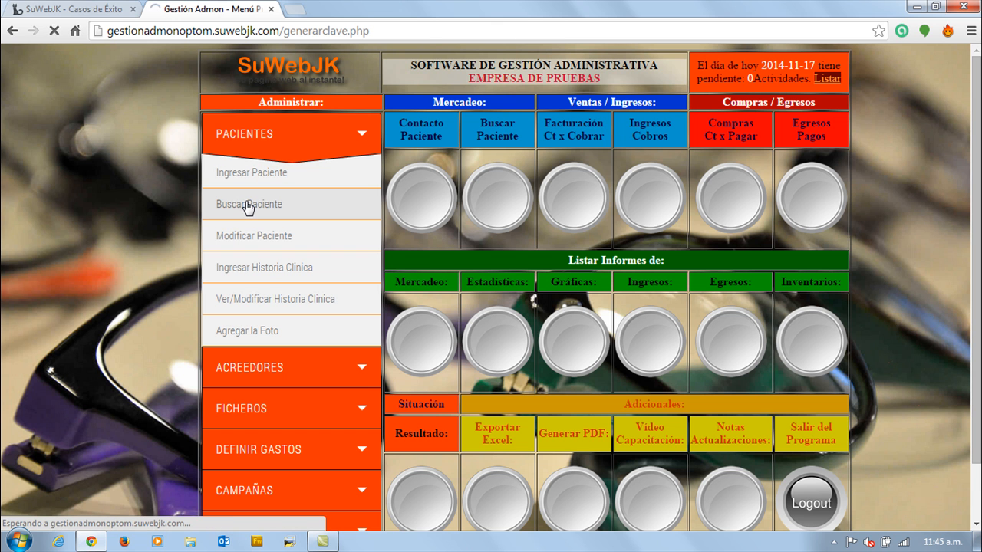
pyautogui.click(381, 260)
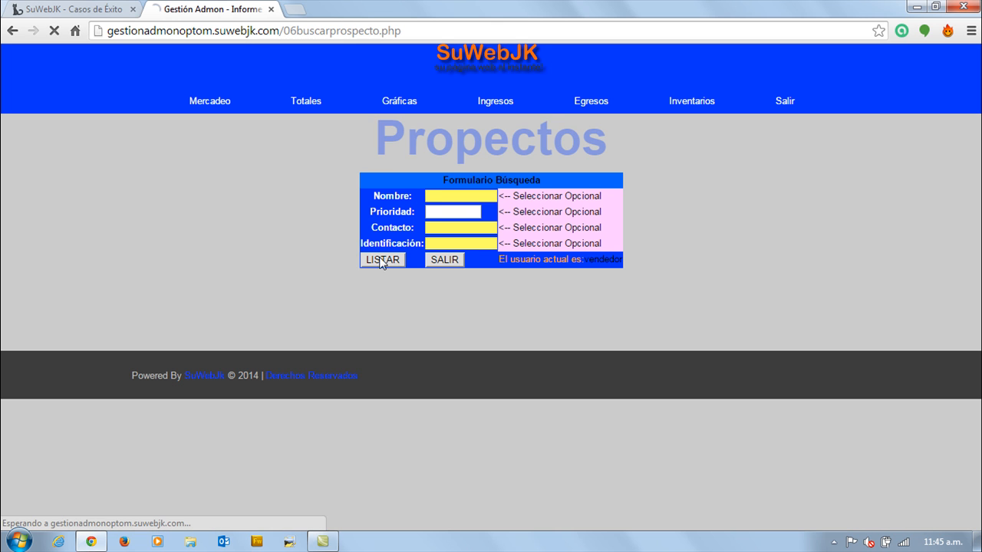
# Look through the listed patient records and return to the main menu.
pyautogui.scroll(-5, 319, 230)
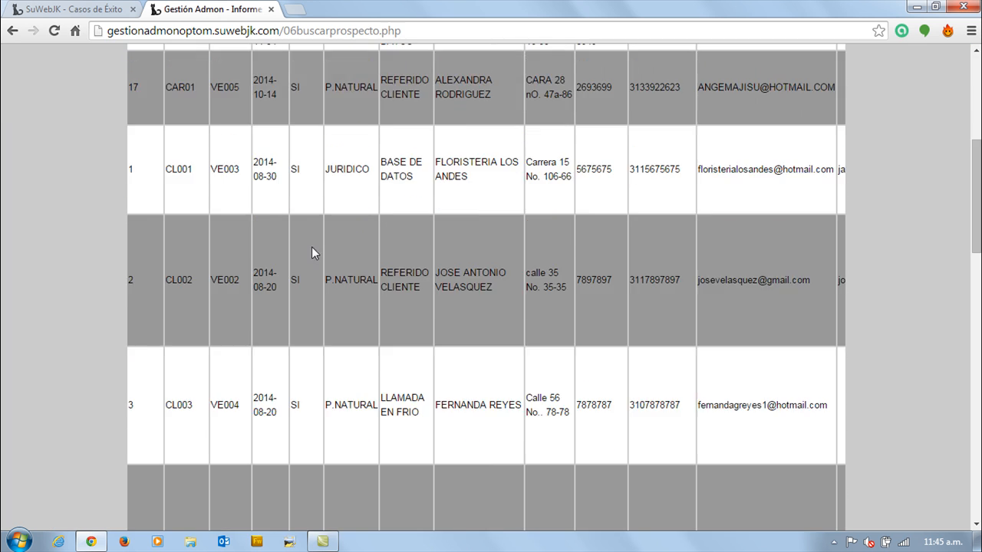
pyautogui.scroll(3, 291, 244)
pyautogui.scroll(-2, 230, 240)
pyautogui.scroll(-2, 230, 241)
pyautogui.scroll(4, 231, 242)
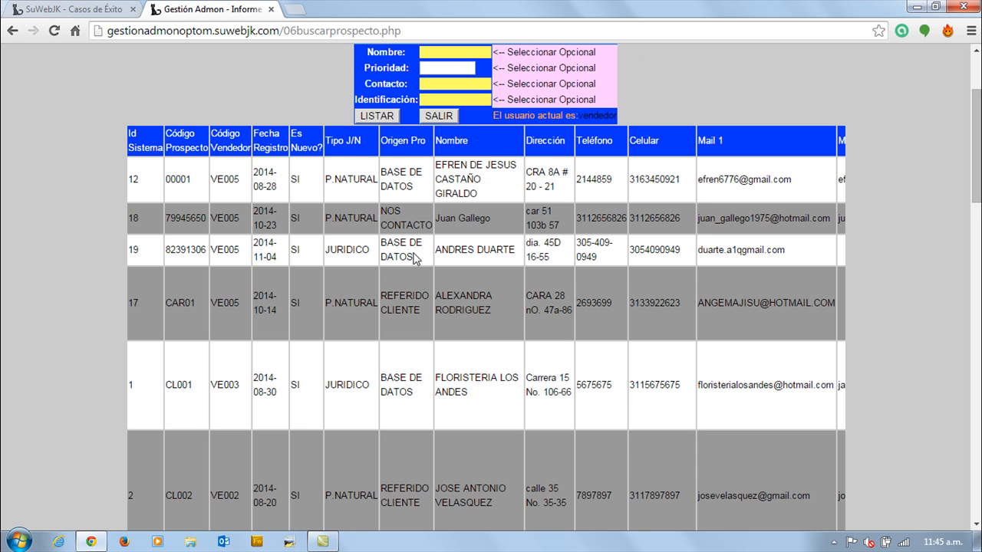
pyautogui.scroll(1, 414, 259)
pyautogui.click(439, 188)
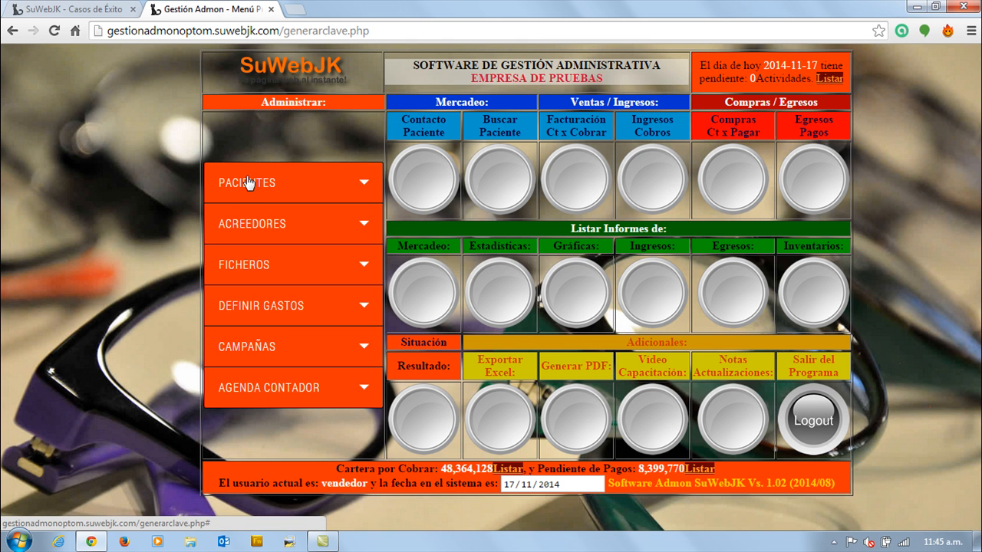
# Open the new patient form and select the attending doctor.
pyautogui.click(247, 182)
pyautogui.click(244, 175)
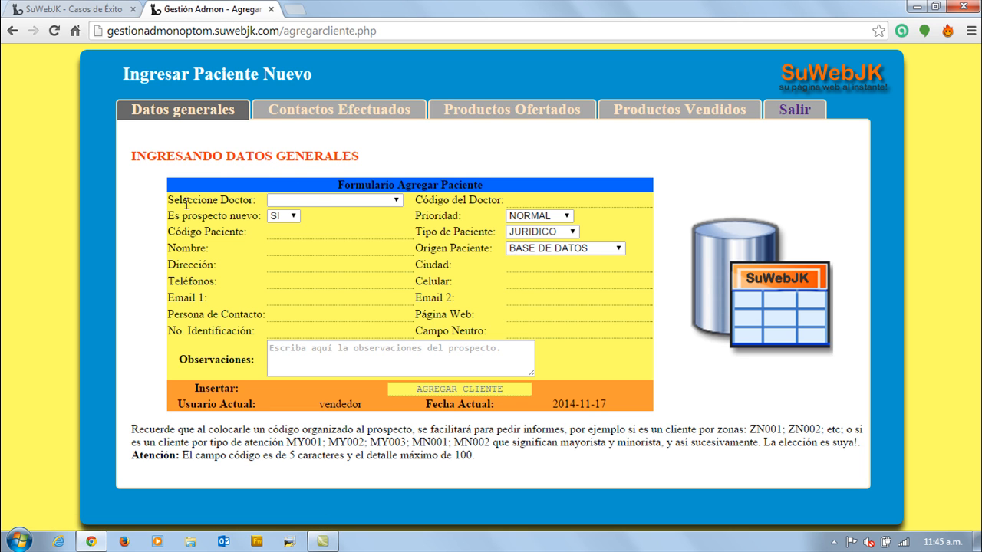
pyautogui.click(349, 198)
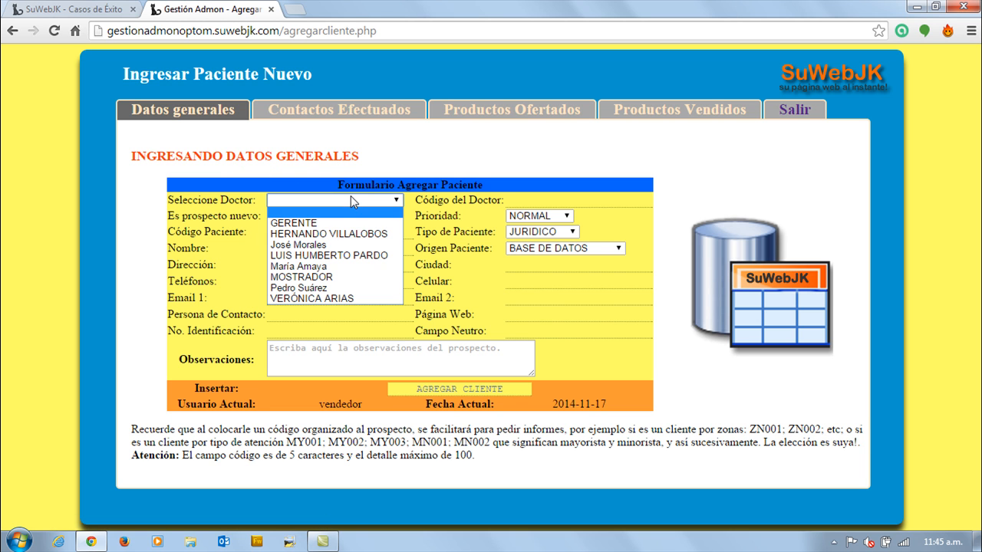
pyautogui.click(334, 258)
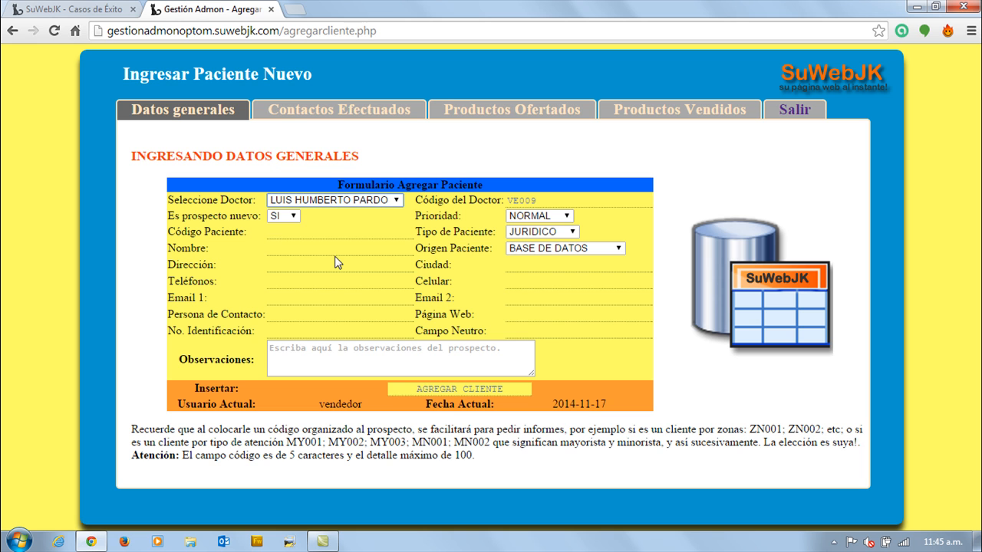
# Set the new prospect option to SI and the priority to NORMAL.
pyautogui.click(288, 216)
pyautogui.click(280, 224)
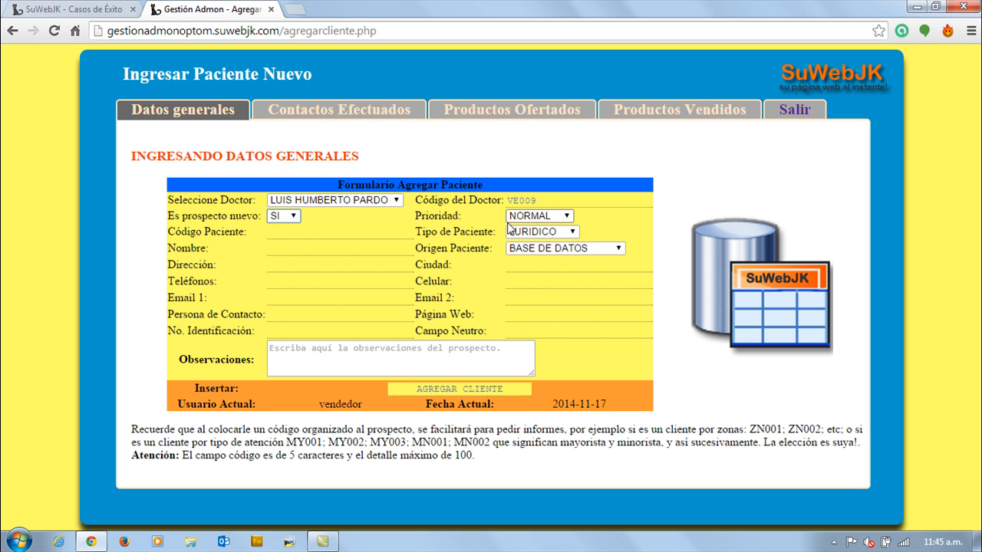
pyautogui.click(527, 220)
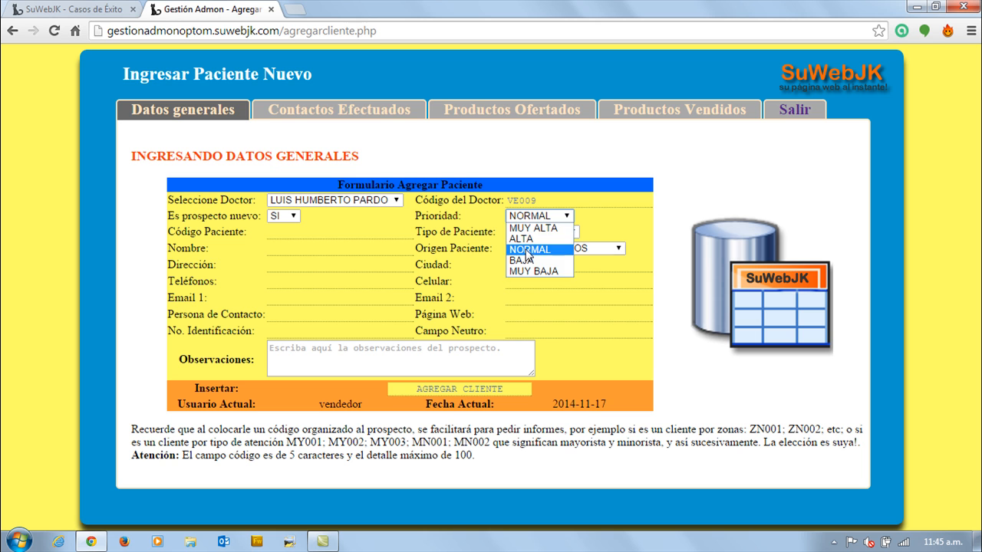
pyautogui.click(527, 252)
# Enter the patient's code and set the patient type to P.NATURAL.
pyautogui.click(302, 234)
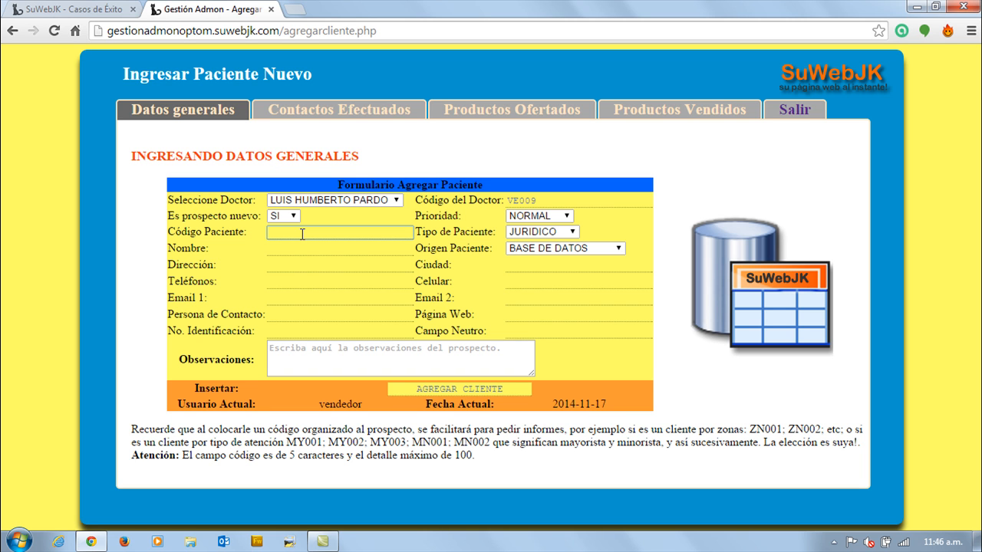
pyautogui.write('520000000')
pyautogui.click(542, 231)
pyautogui.click(537, 255)
# Enter the patient's full name and set the patient origin to REFERIDO CLIENTE.
pyautogui.click(285, 250)
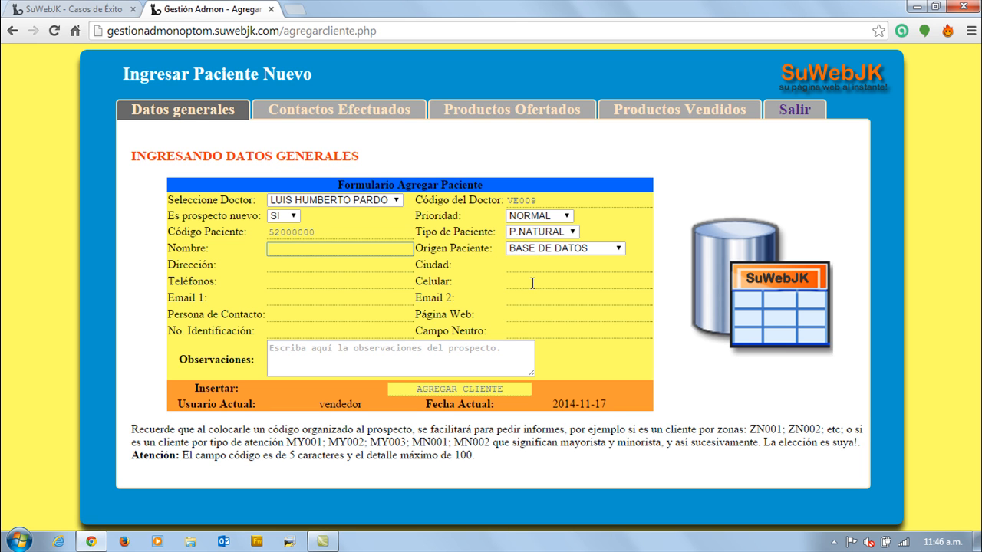
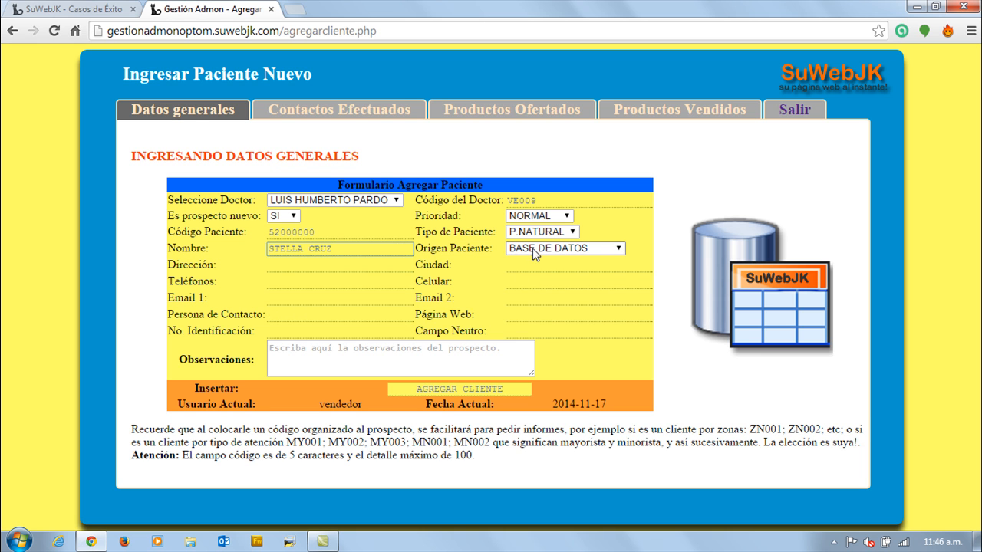
pyautogui.click(566, 252)
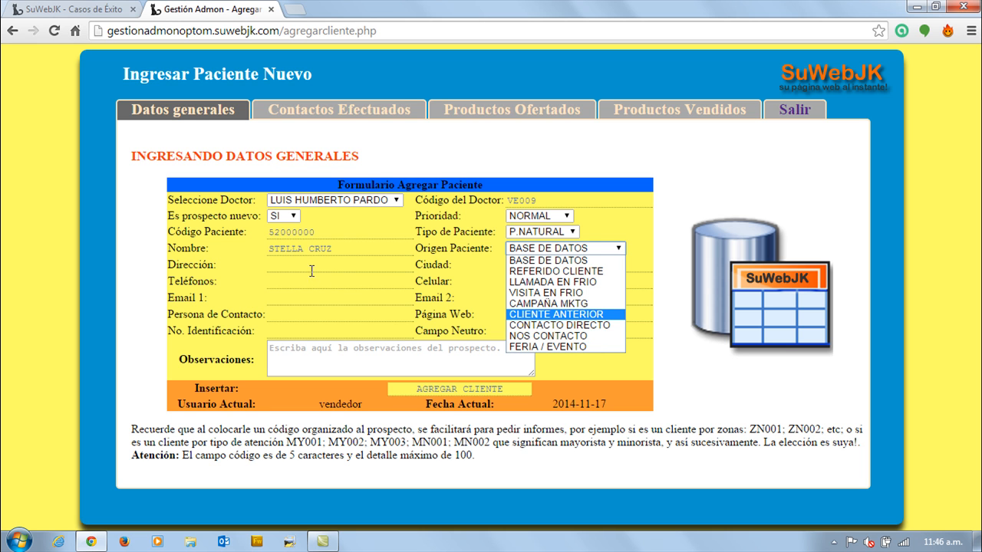
pyautogui.click(595, 271)
# Fill in the patient's street address and set the city to Bogotá.
pyautogui.click(360, 269)
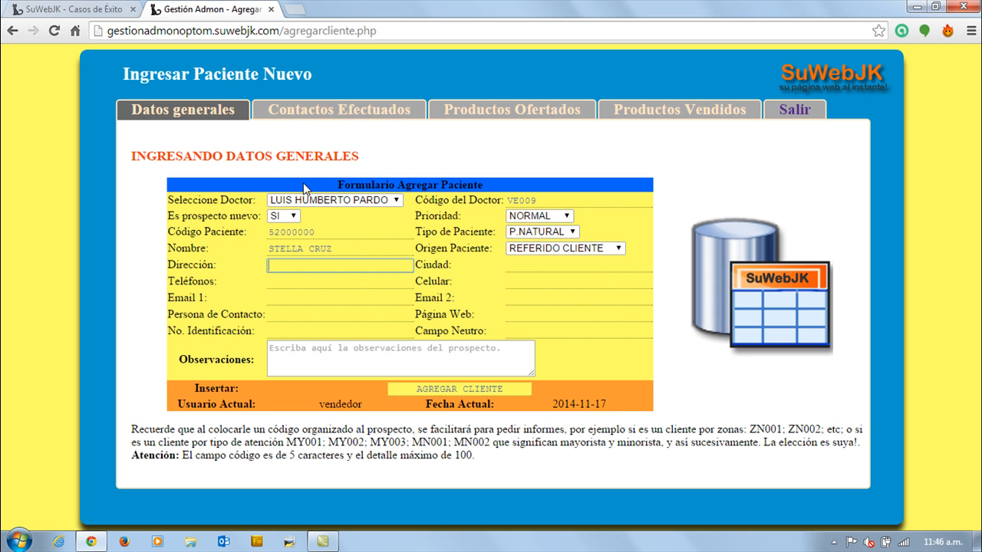
pyautogui.write('transversal con calle')
pyautogui.click(521, 264)
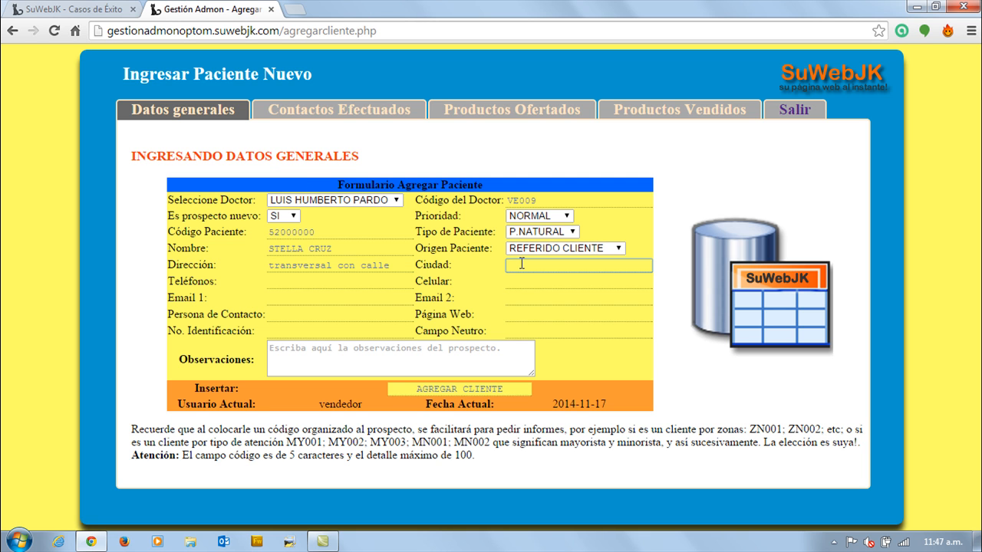
pyautogui.write('Bogotá')
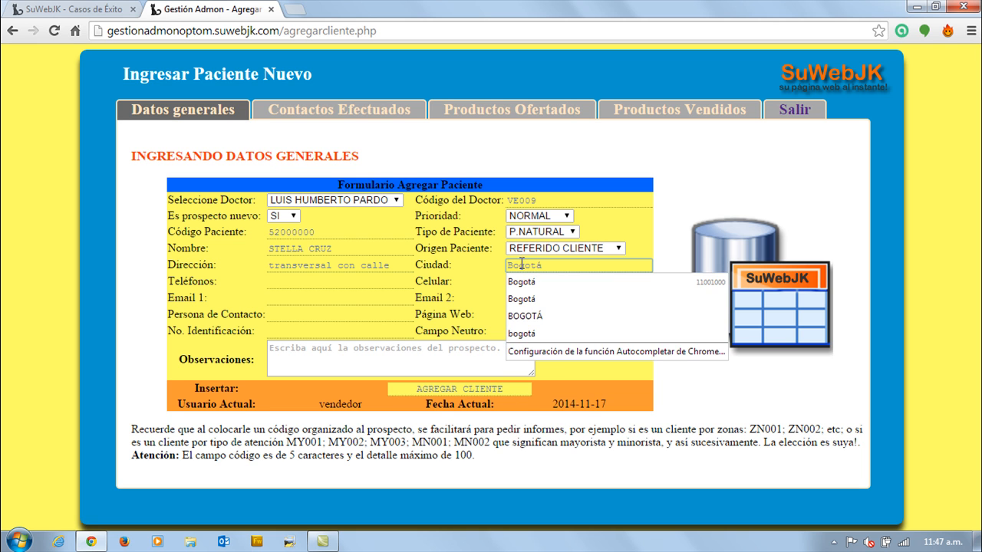
# Enter the patient's landline and mobile phone numbers.
pyautogui.click(331, 282)
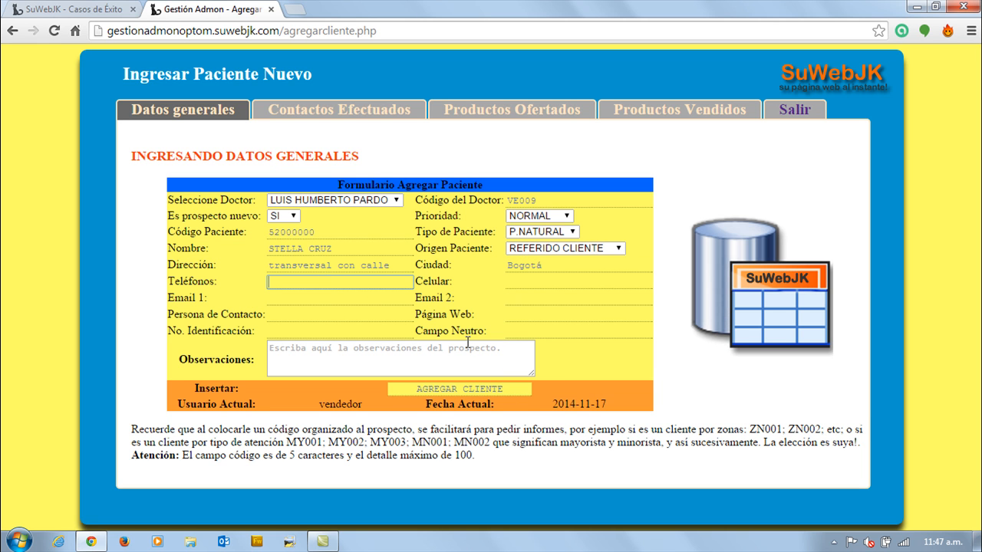
pyautogui.write('3453452')
pyautogui.click(565, 284)
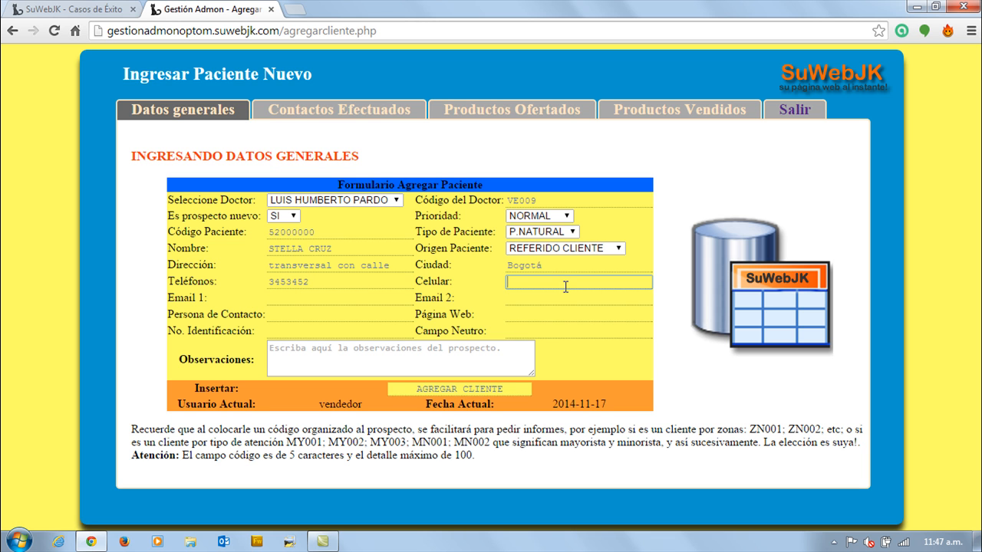
pyautogui.write('310898989')
# Fill in the patient's primary and secondary e-mail addresses.
pyautogui.click(348, 301)
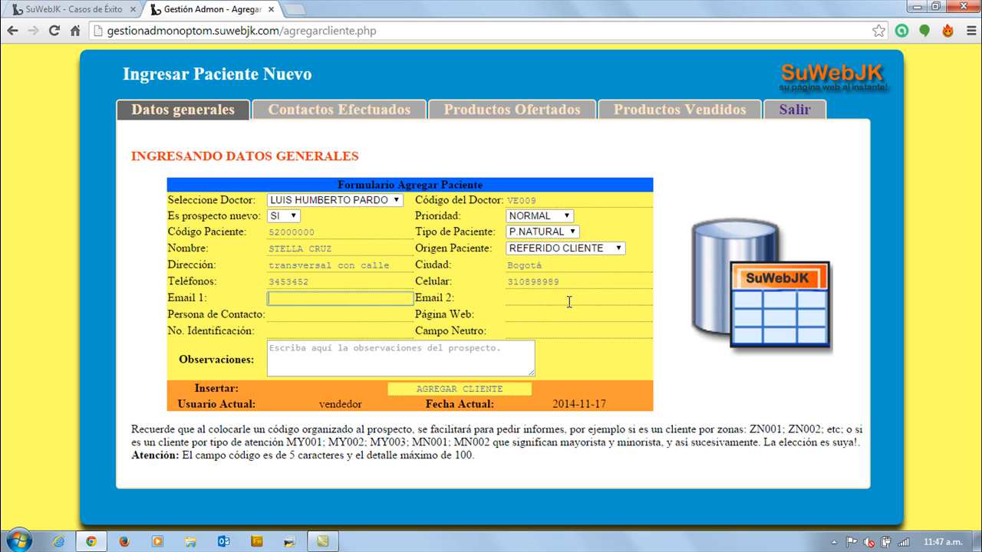
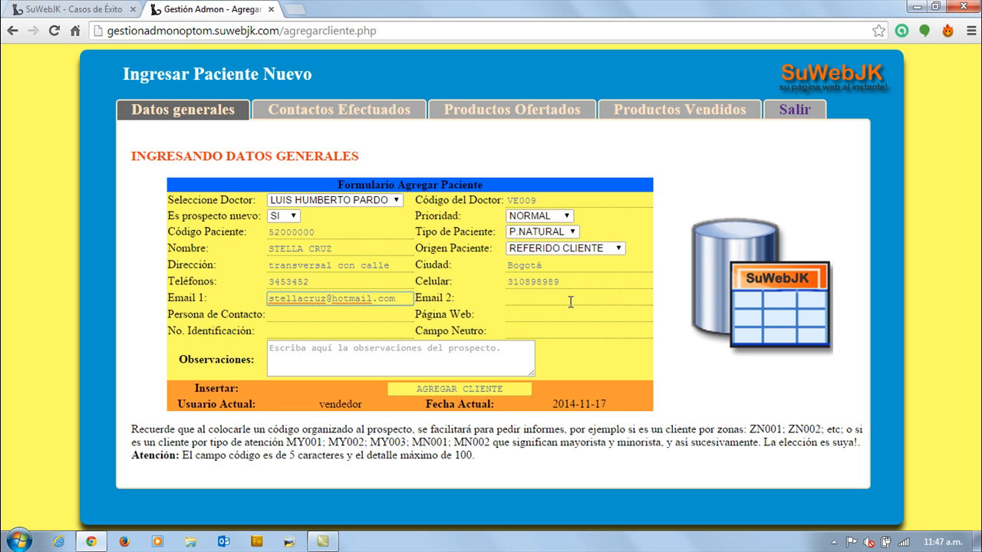
pyautogui.click(516, 298)
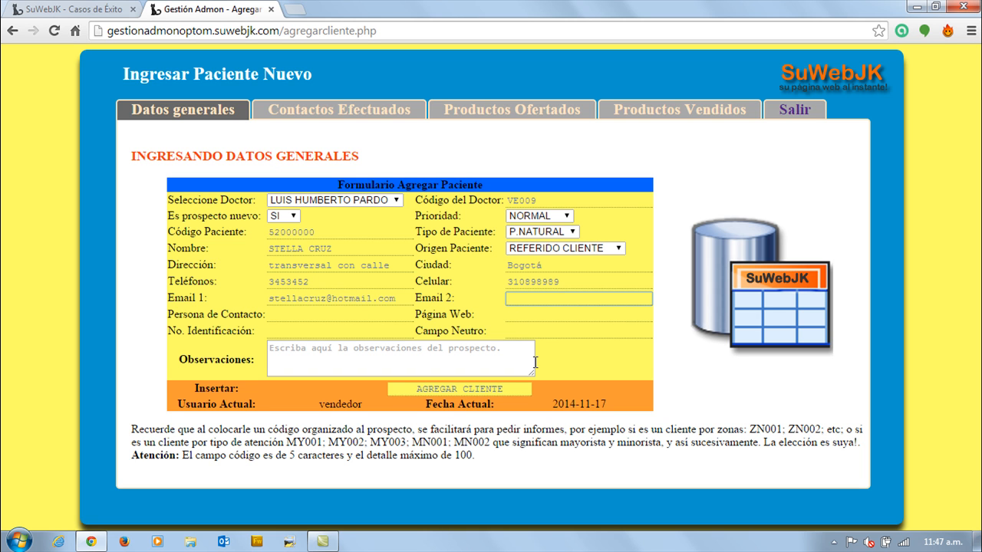
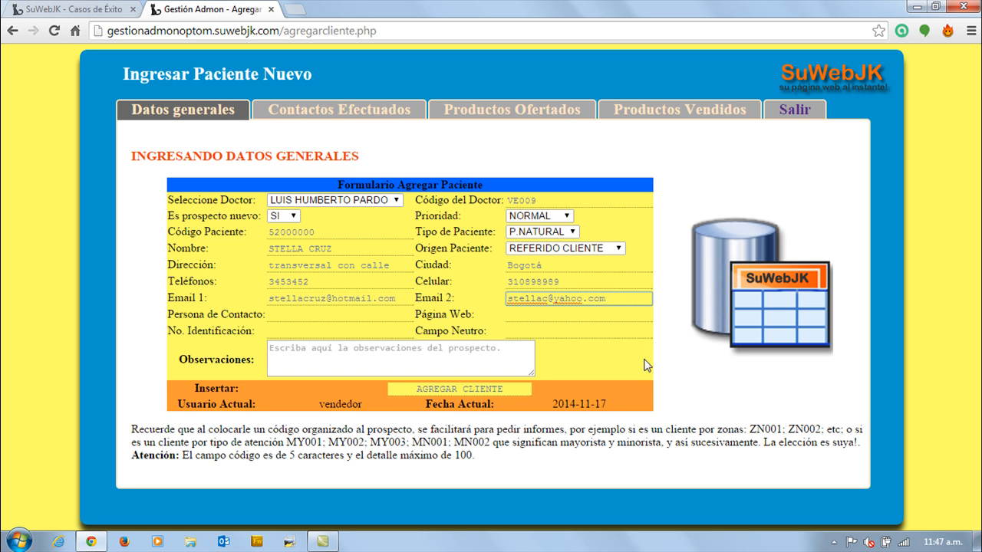
# Enter the contact person's name, relationship and phone number in the contact person field.
pyautogui.click(296, 316)
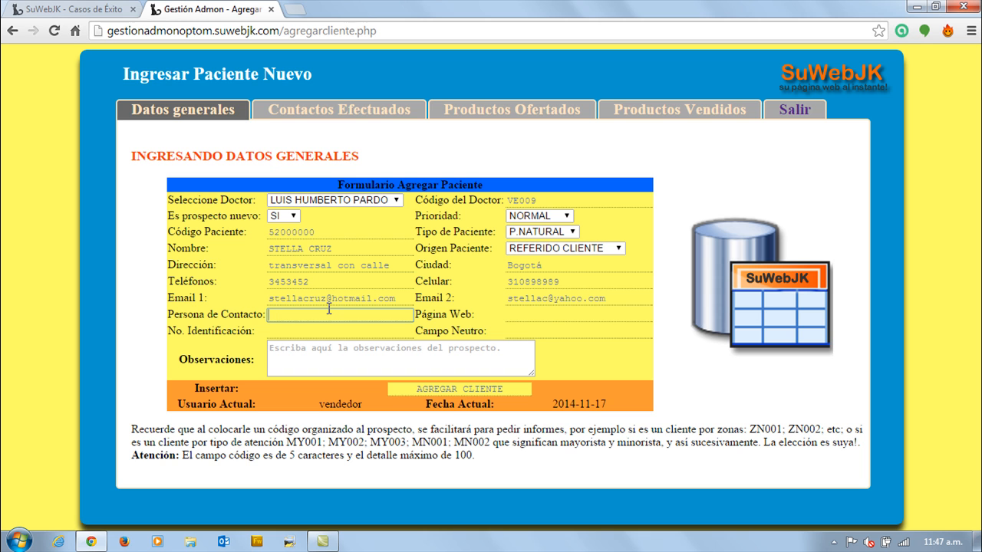
pyautogui.write('Santiago (Herno 310898989')
# Leave the web page field empty and enter the patient's identification number, using the same number as the patient code.
pyautogui.click(541, 315)
pyautogui.click(314, 332)
pyautogui.write('52000000')
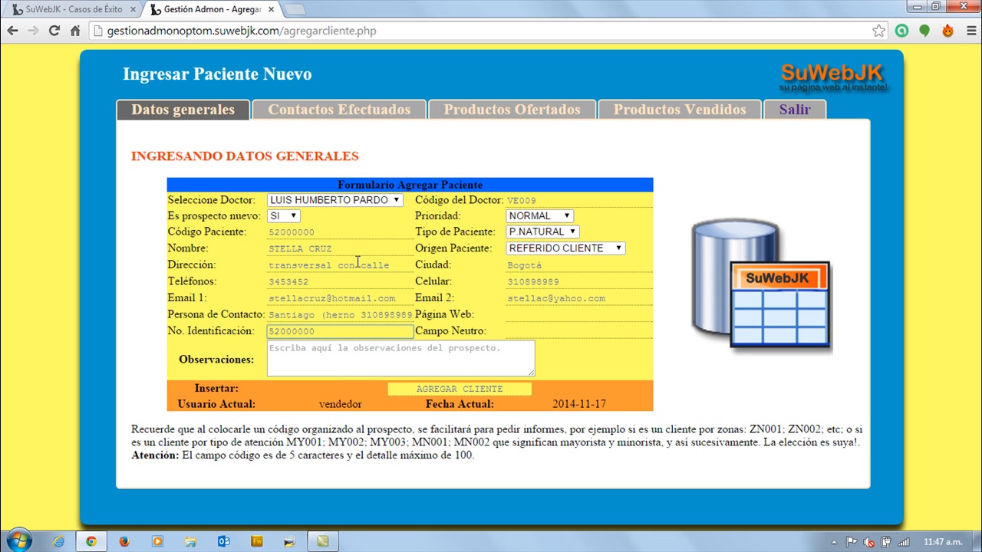
pyautogui.click(324, 237)
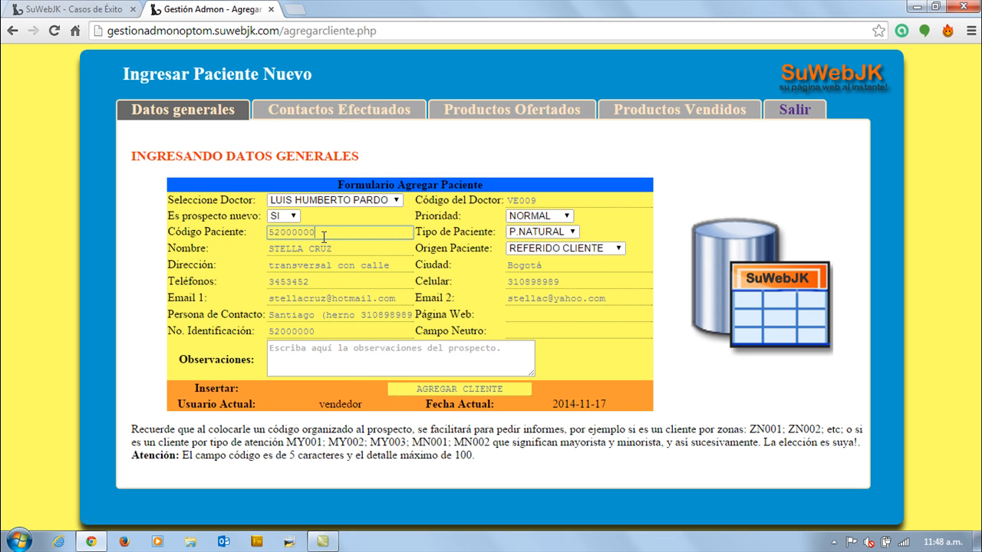
pyautogui.click(325, 330)
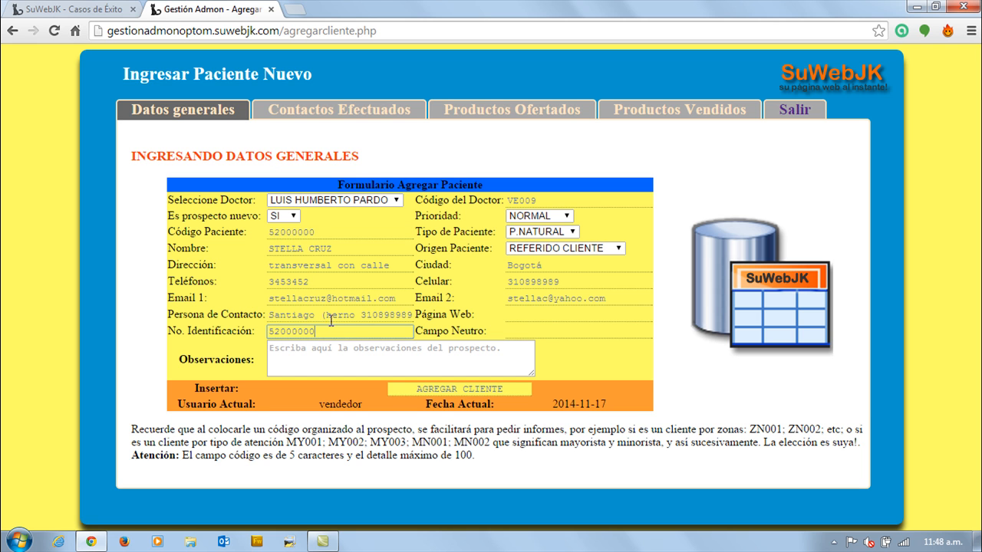
pyautogui.click(326, 232)
pyautogui.click(321, 333)
# Leave the neutral field empty and enter the observations "Deportista de alto desempeño e instructora de gimnasio".
pyautogui.click(525, 331)
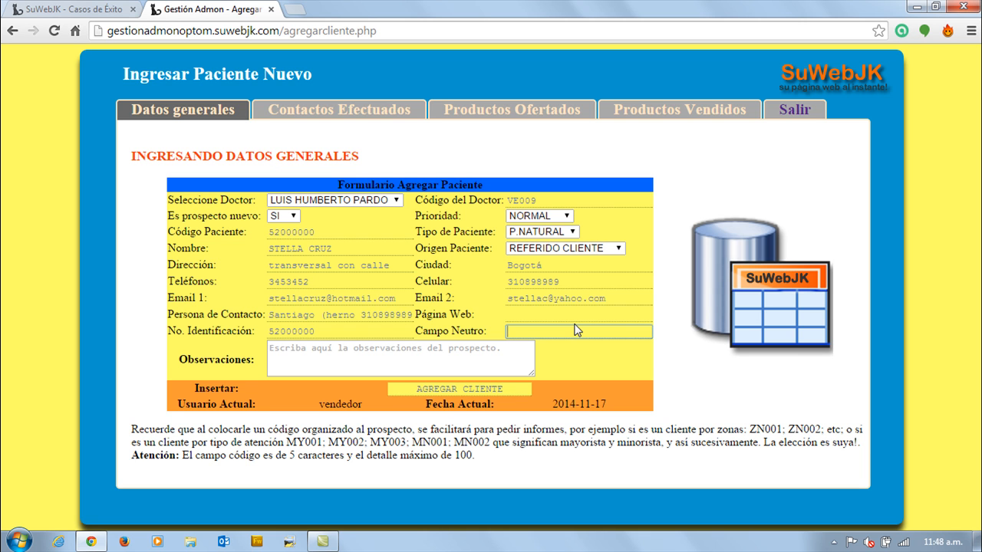
pyautogui.click(288, 350)
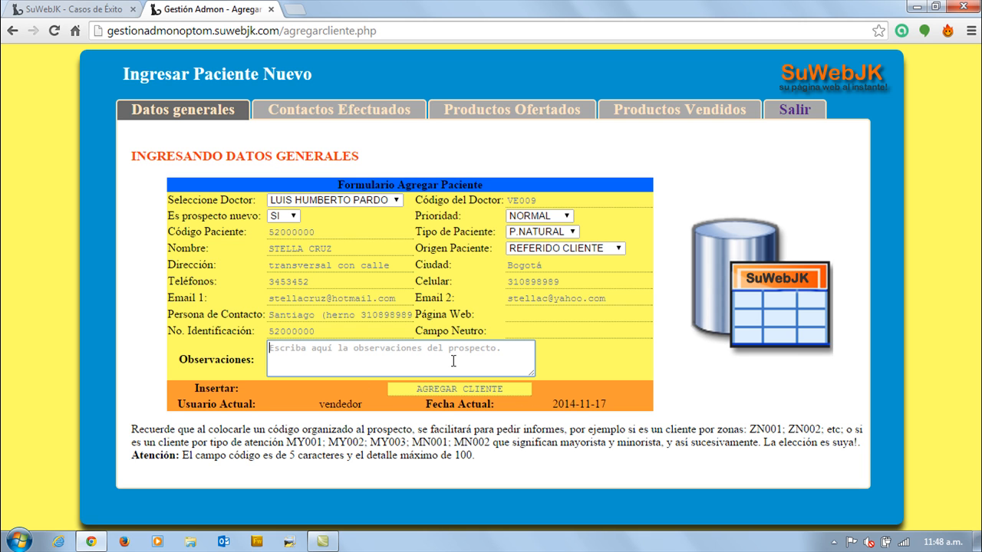
pyautogui.write('Deportista de alto desemp')
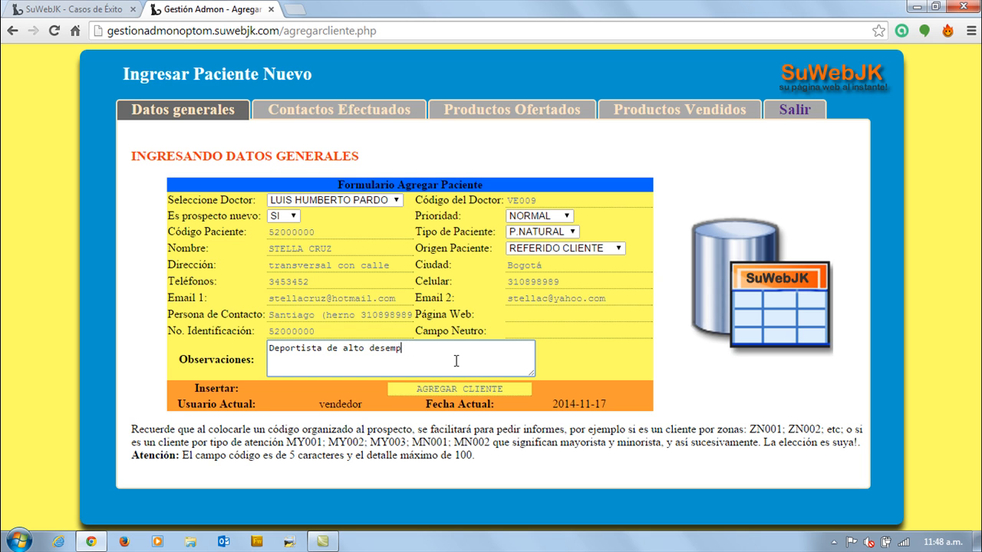
pyautogui.write('eño e instructora de gimnasio')
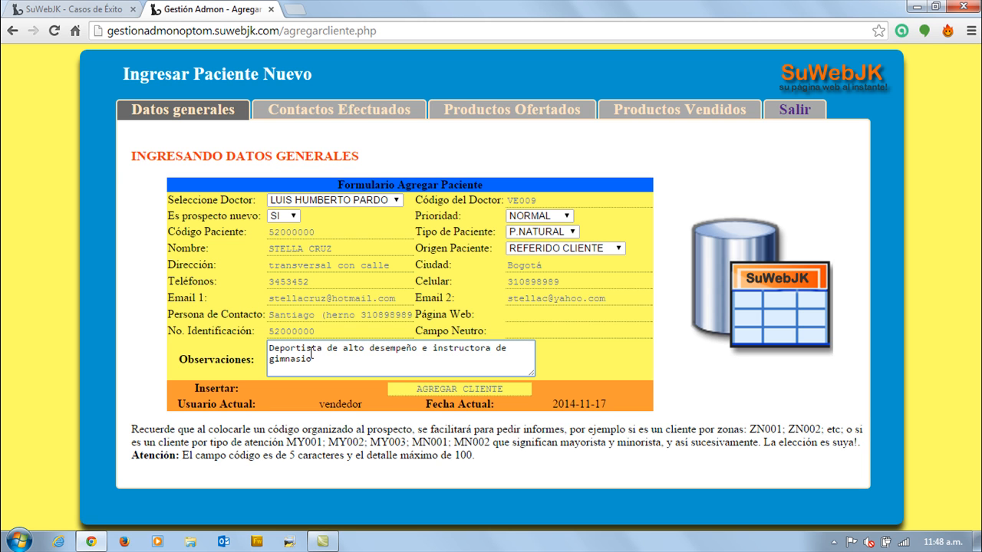
# Submit the new patient record and return to the main menu.
pyautogui.click(434, 391)
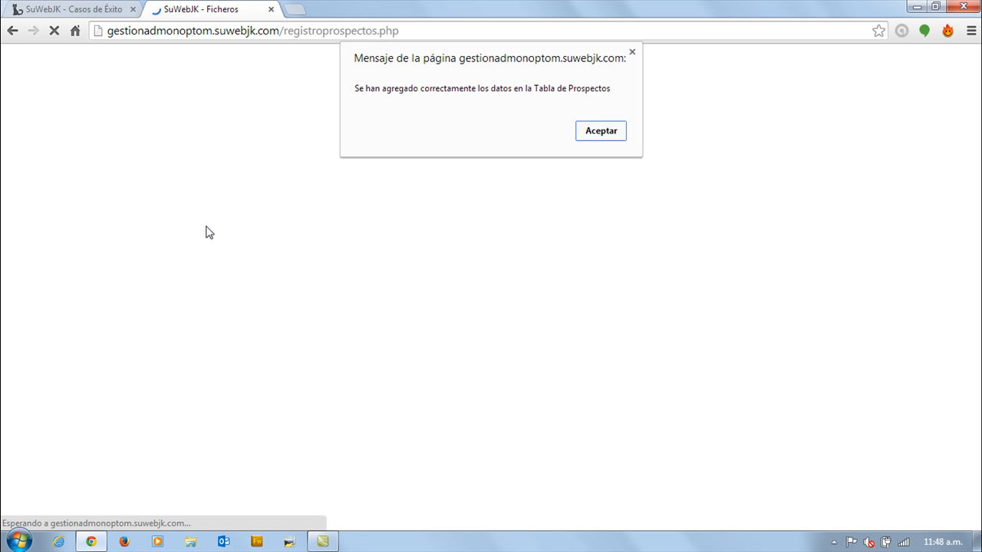
pyautogui.click(604, 133)
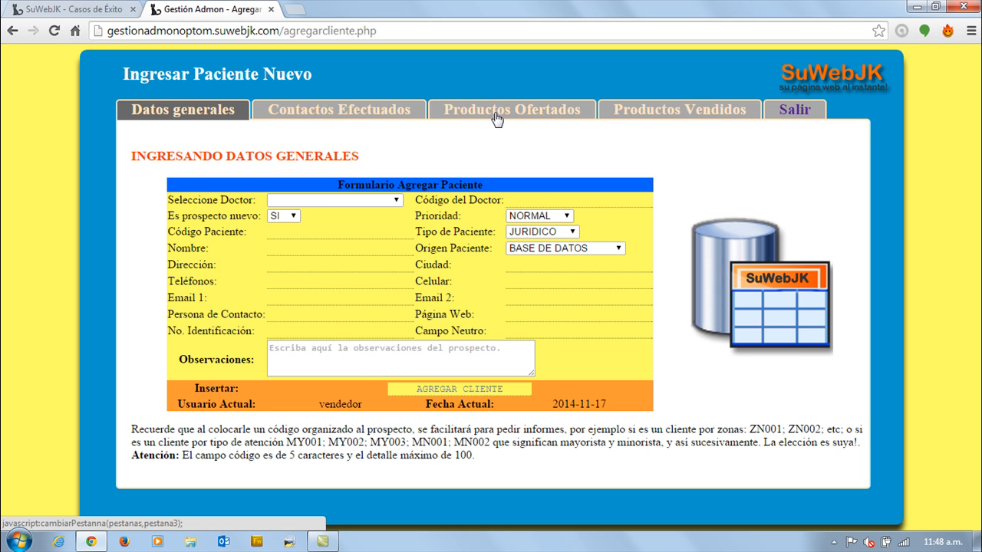
pyautogui.click(798, 110)
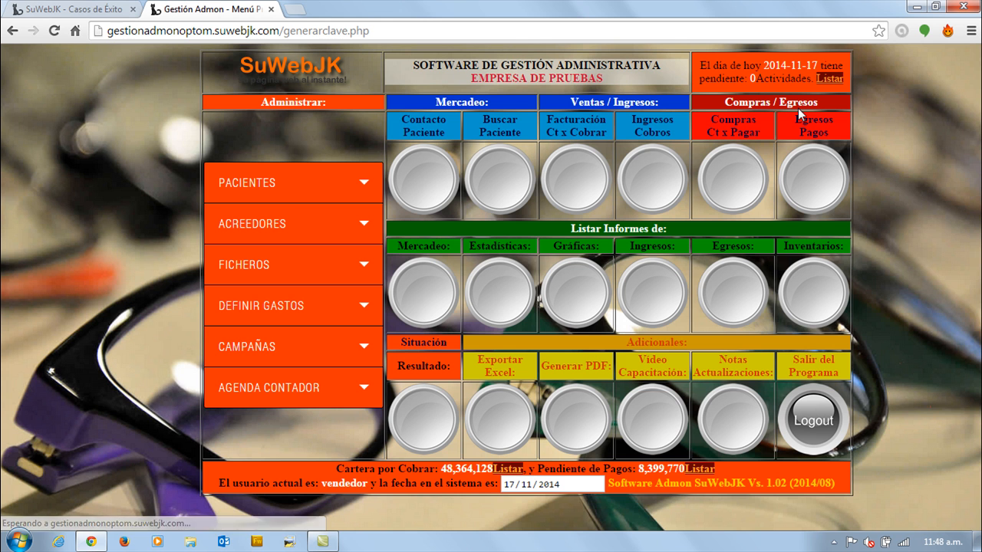
# Search for the new patient by first name, review the listed record and leave the patient search.
pyautogui.click(255, 191)
pyautogui.click(263, 204)
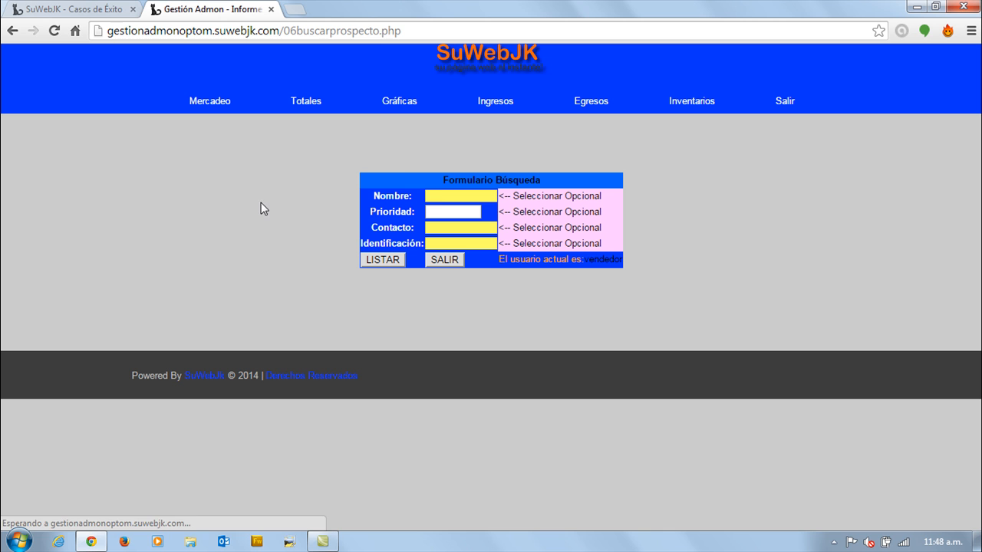
pyautogui.click(464, 193)
pyautogui.write('stella')
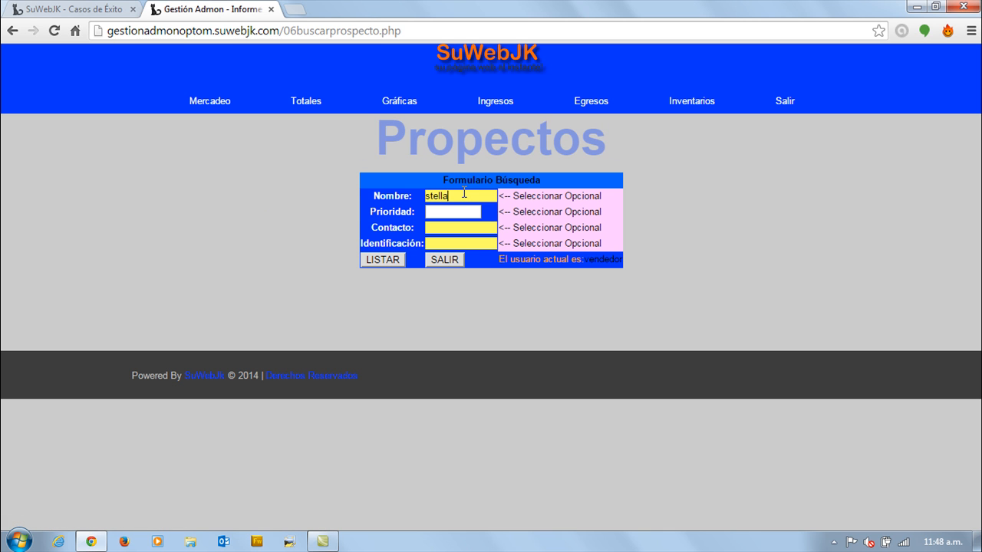
pyautogui.click(382, 260)
pyautogui.moveTo(247, 375); pyautogui.dragTo(554, 427)
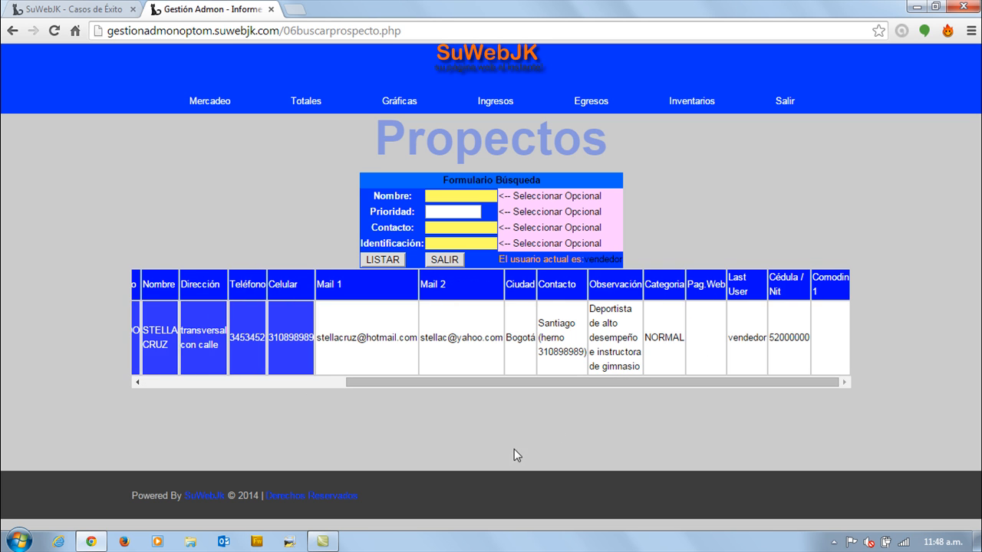
pyautogui.click(554, 427)
pyautogui.click(445, 260)
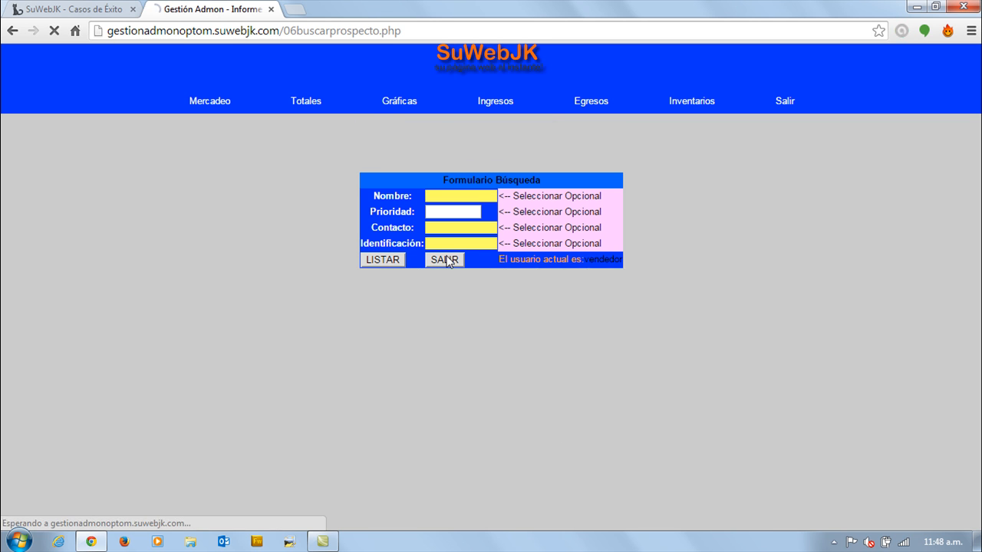
# Open the patient modification form and load the new patient's record by patient code.
pyautogui.click(244, 181)
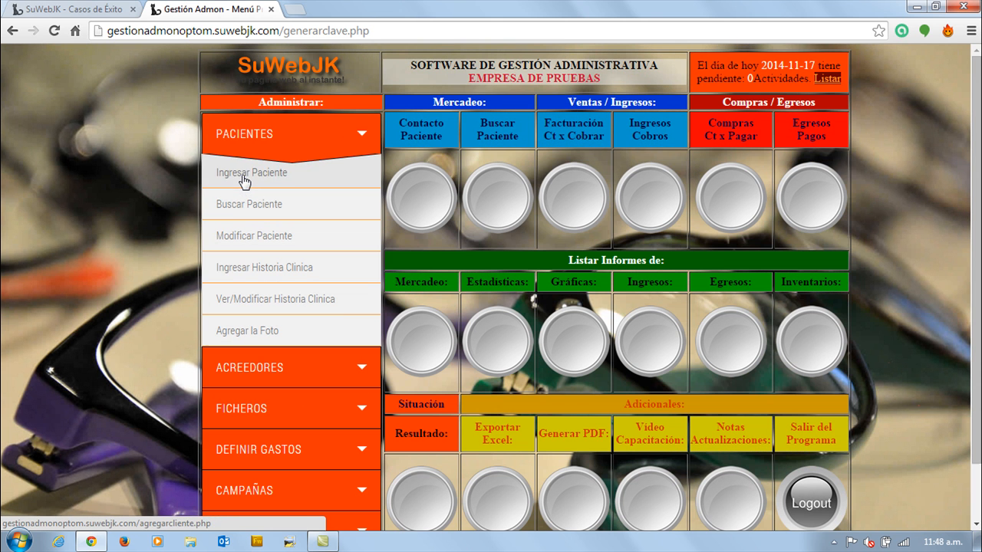
pyautogui.click(260, 239)
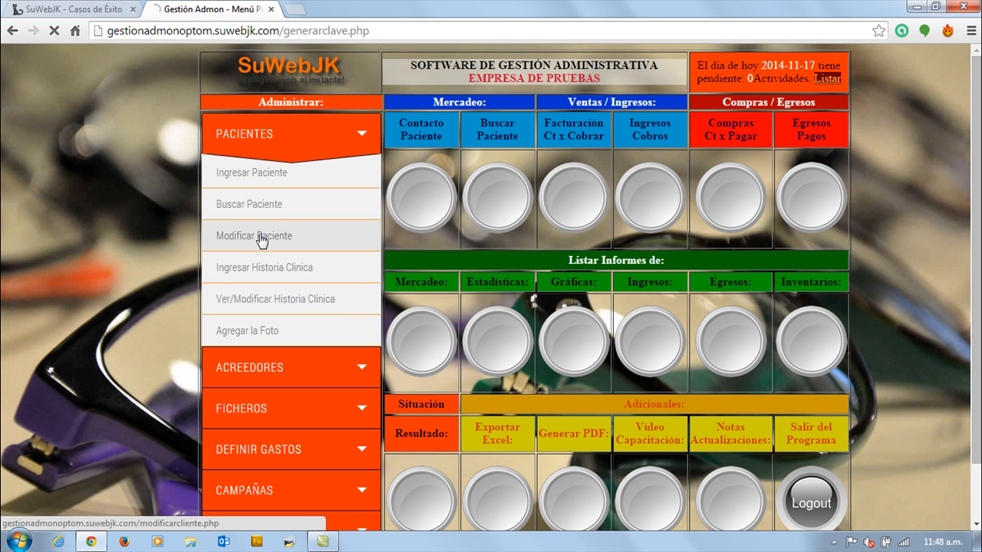
pyautogui.click(381, 158)
pyautogui.write('52000000')
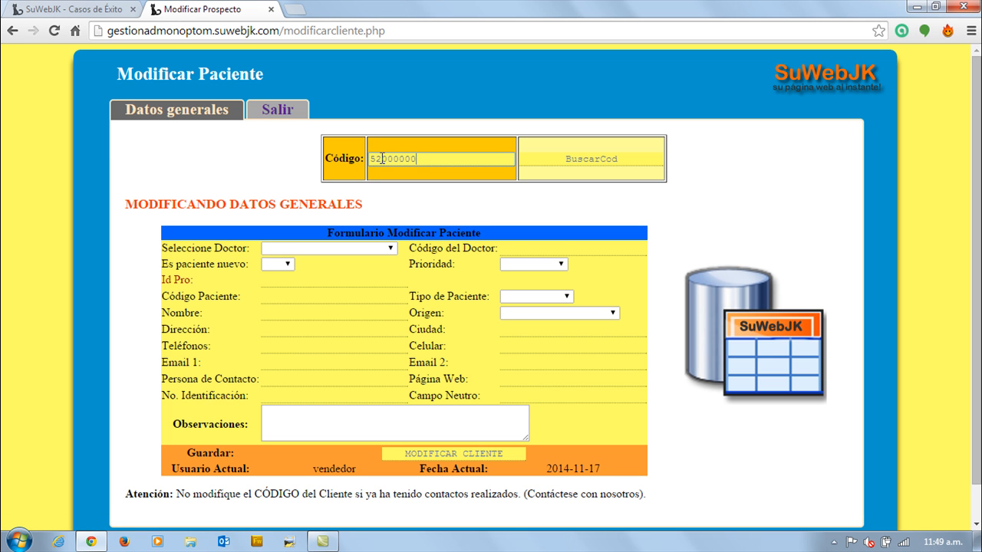
pyautogui.click(588, 164)
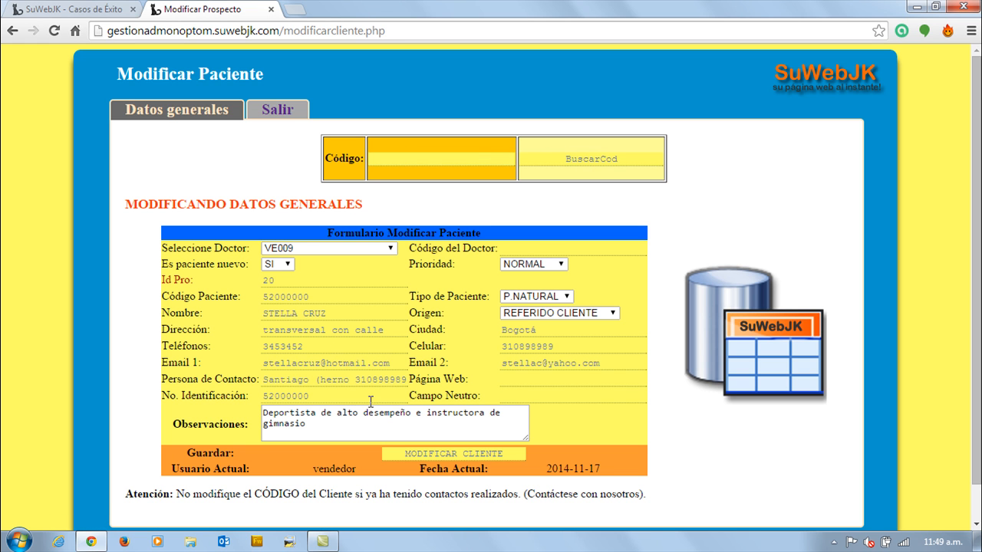
# Append a second landline number to the patient's phone field and save the modified record.
pyautogui.click(318, 346)
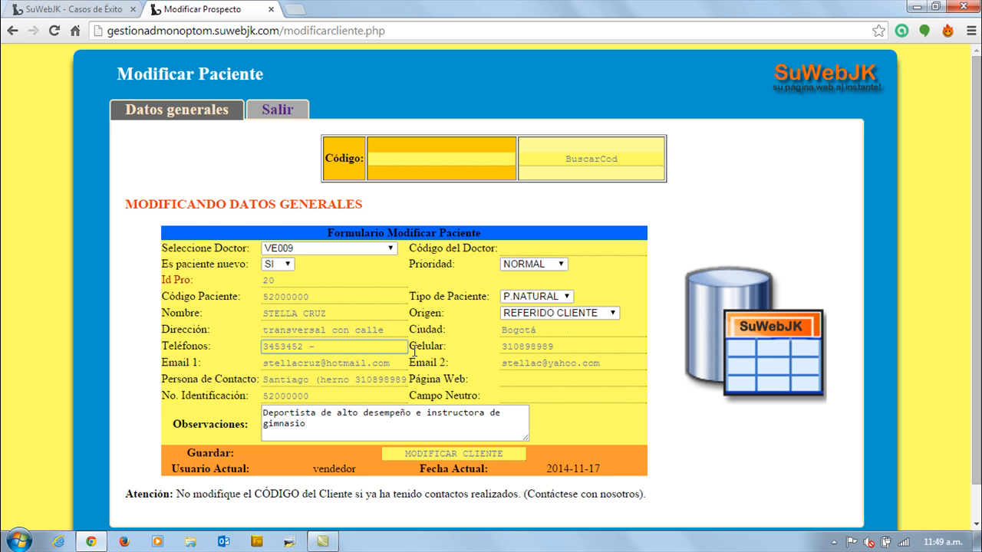
pyautogui.write('- 8907856')
pyautogui.click(266, 296)
pyautogui.moveTo(291, 296); pyautogui.dragTo(312, 296)
pyautogui.click(451, 453)
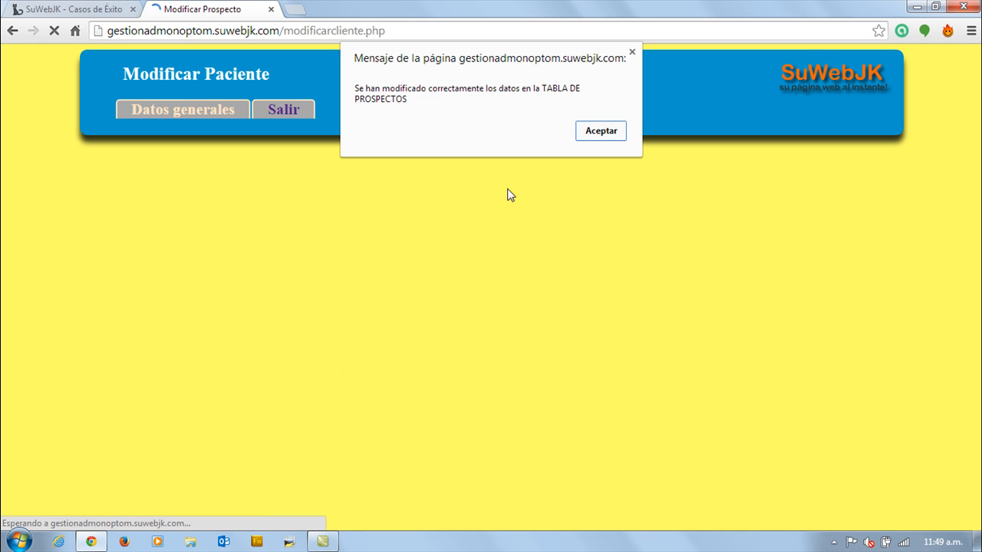
pyautogui.click(601, 132)
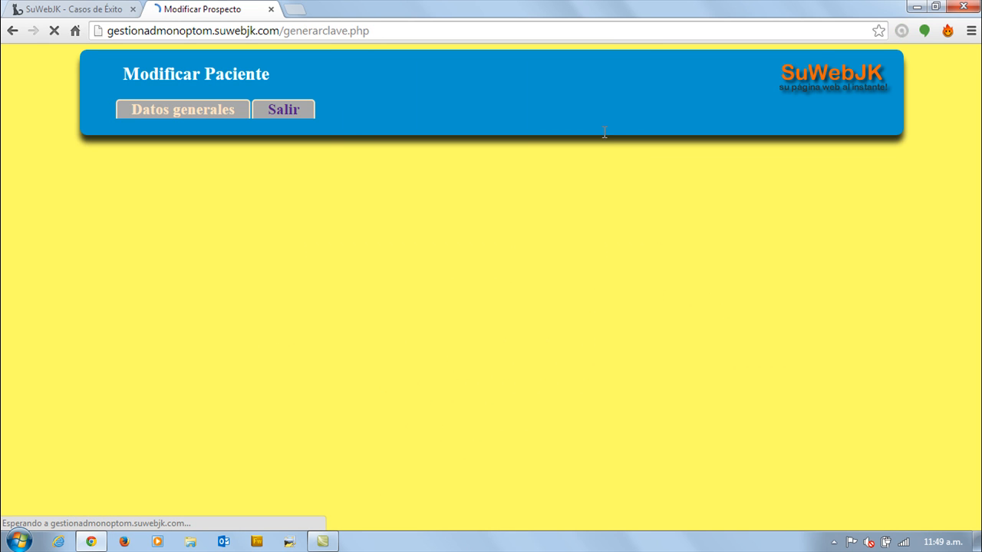
# Open the form for entering a patient's clinical history and look over its sections.
pyautogui.click(278, 192)
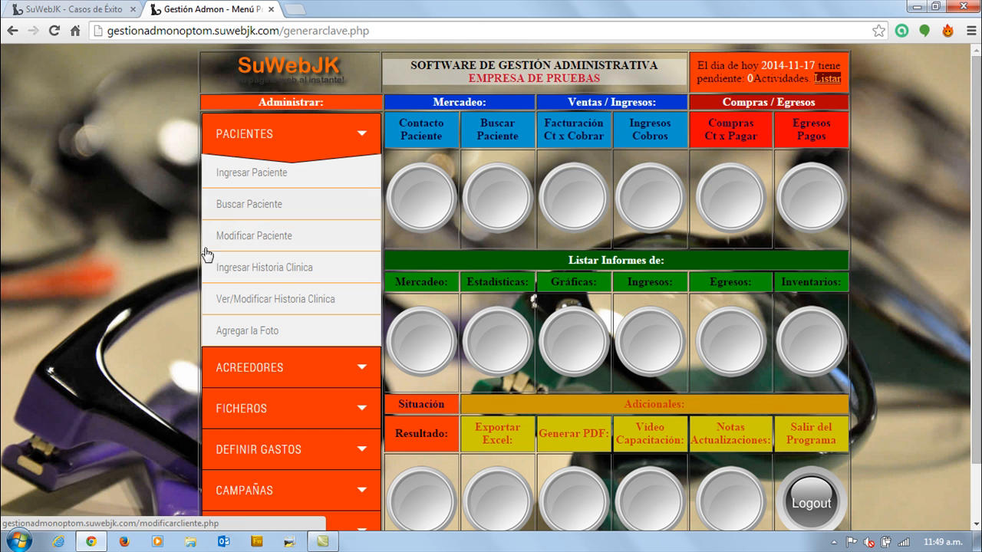
pyautogui.click(280, 268)
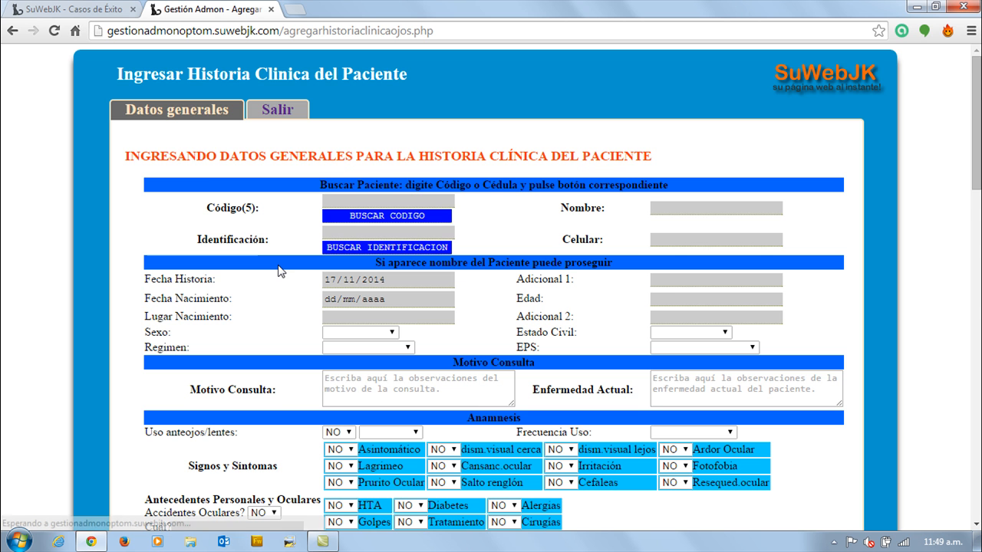
pyautogui.scroll(-2, 243, 236)
pyautogui.scroll(-4, 246, 237)
pyautogui.scroll(6, 246, 236)
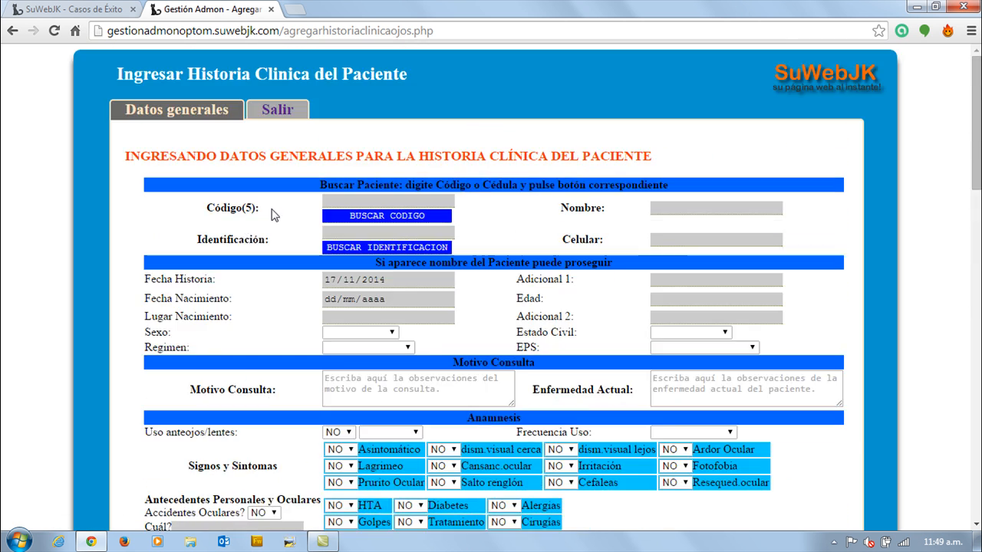
# Enter the patient code in the clinical history form and look up the patient by code.
pyautogui.click(360, 201)
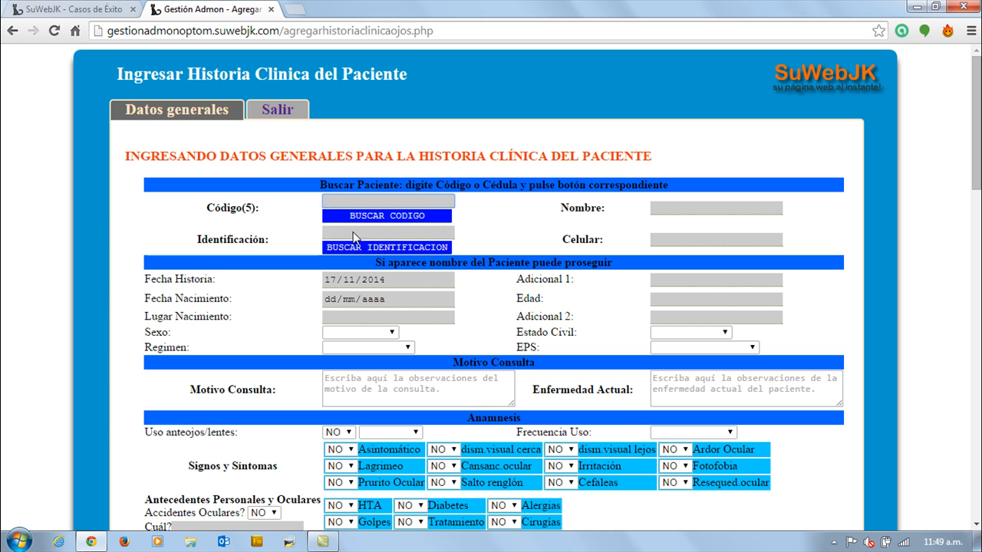
pyautogui.write('7')
pyautogui.click(354, 234)
pyautogui.write('200')
pyautogui.hotkey('ctrl', 'a')
pyautogui.write('5')
pyautogui.click(354, 232)
pyautogui.write('000')
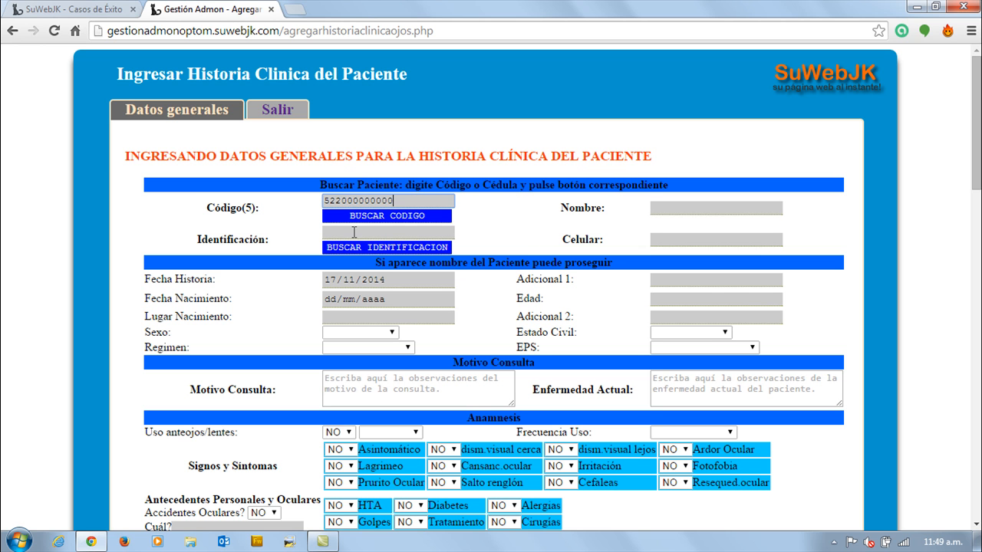
pyautogui.press('BackSpace')
pyautogui.press('BackSpace')
pyautogui.press('BackSpace')
pyautogui.press('BackSpace')
pyautogui.press('BackSpace')
pyautogui.press('BackSpace')
pyautogui.press('BackSpace')
pyautogui.press('BackSpace')
pyautogui.press('BackSpace')
pyautogui.press('BackSpace')
pyautogui.press('BackSpace')
pyautogui.write('5')
pyautogui.click(353, 234)
pyautogui.click(336, 201)
pyautogui.click(369, 217)
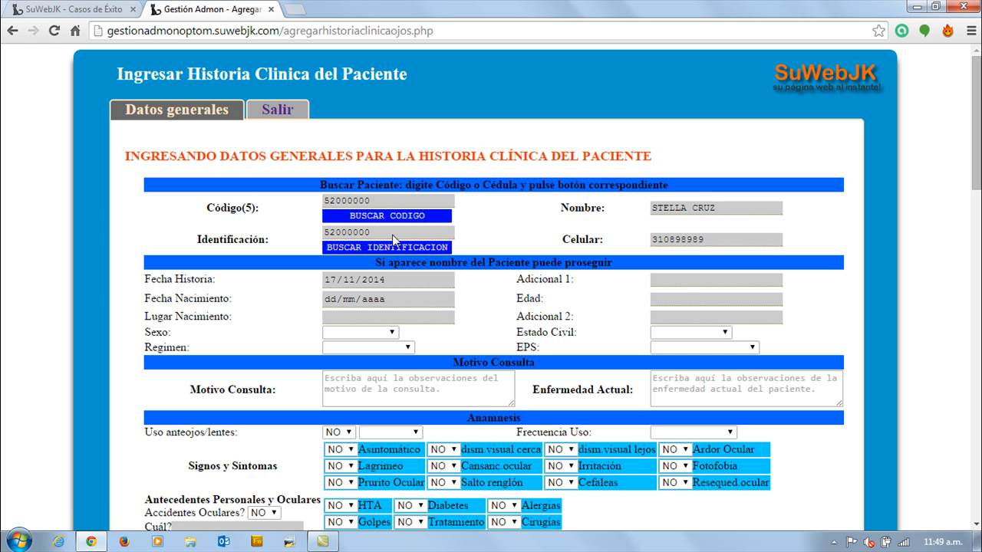
# Set the clinical history date to 14/11/2014, leaving both additional fields empty.
pyautogui.scroll(-2, 494, 184)
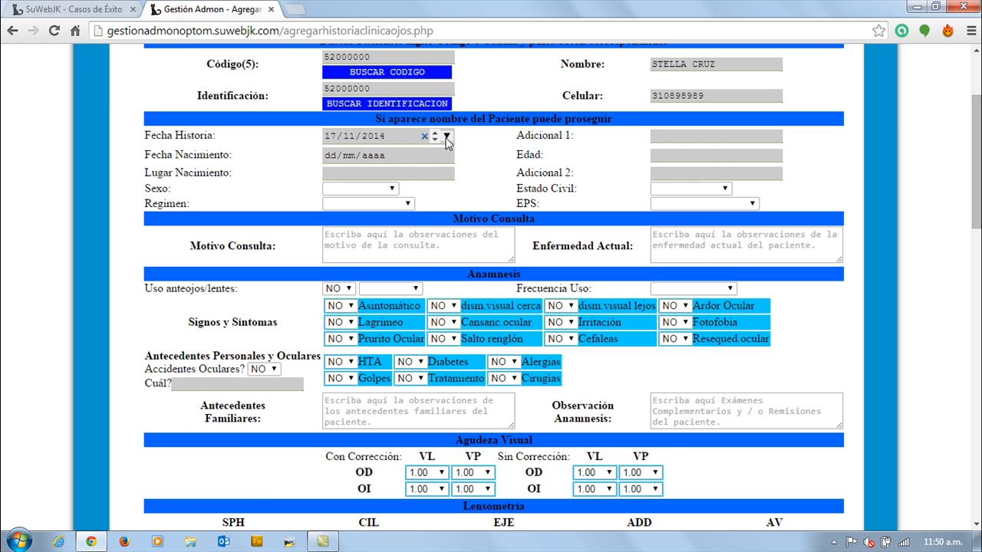
pyautogui.click(447, 137)
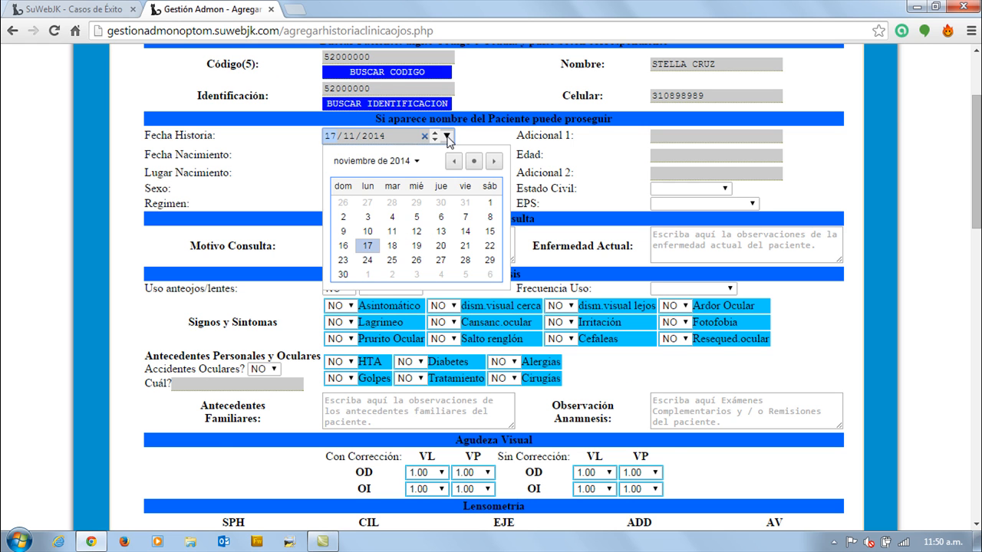
pyautogui.click(463, 230)
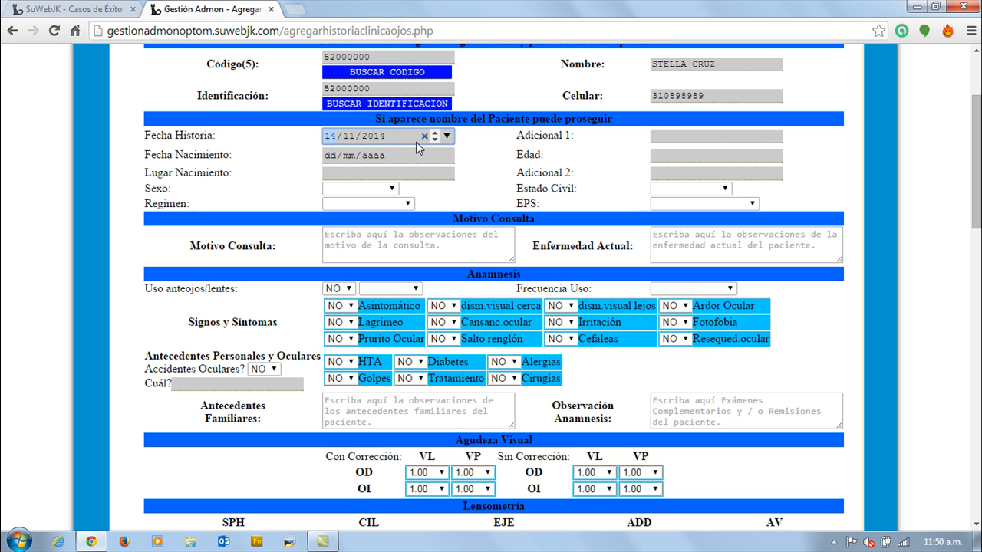
pyautogui.click(669, 138)
pyautogui.click(670, 172)
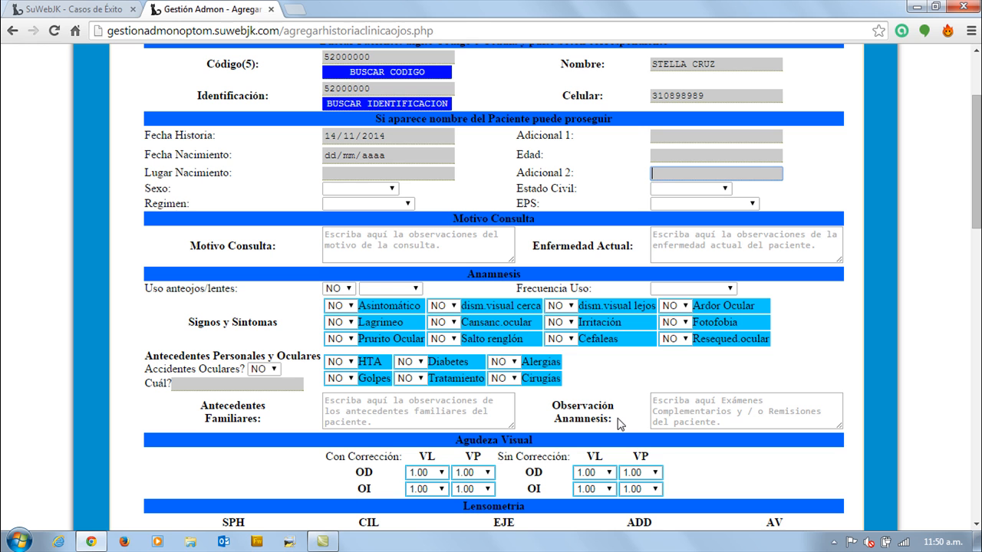
# Enter the patient's date of birth in the clinical history.
pyautogui.click(447, 156)
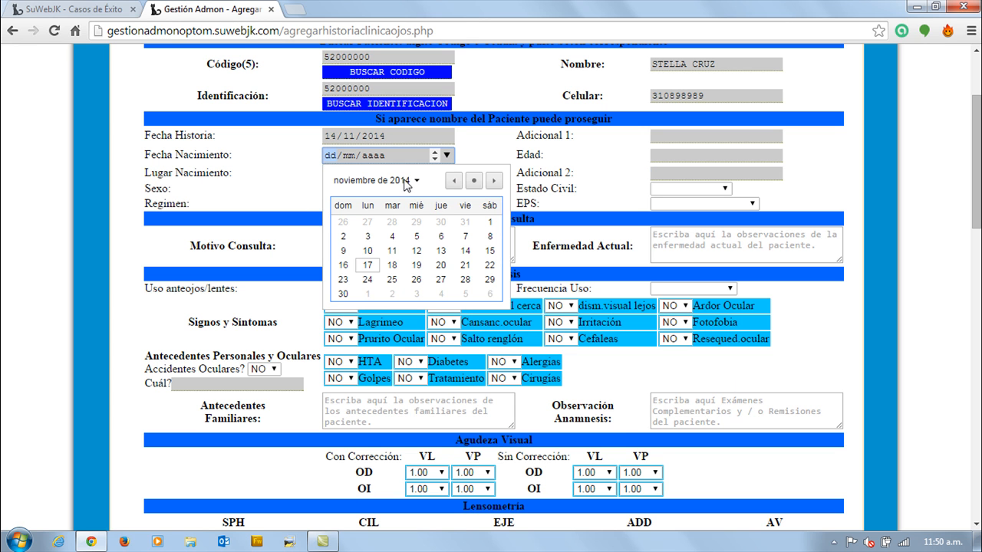
pyautogui.click(403, 181)
pyautogui.click(398, 185)
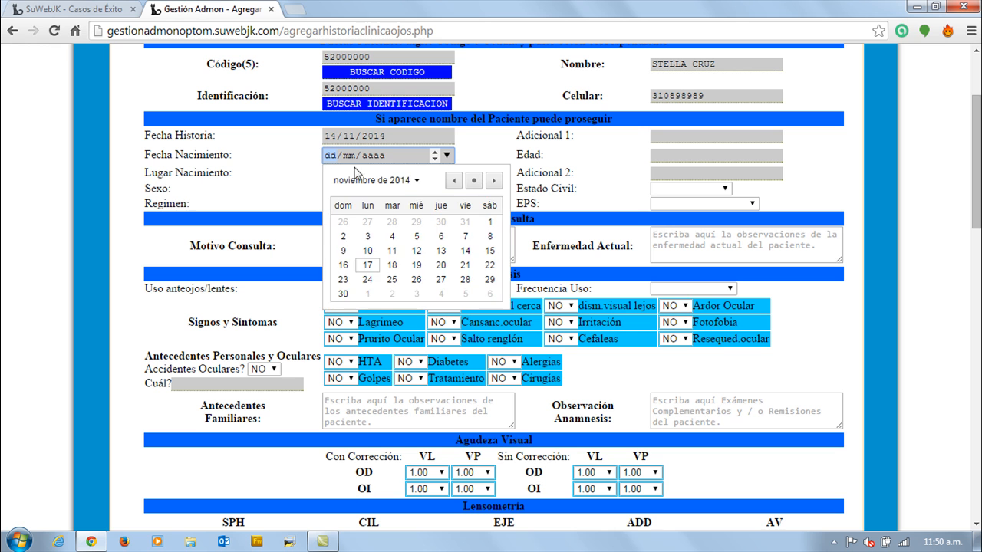
pyautogui.click(330, 156)
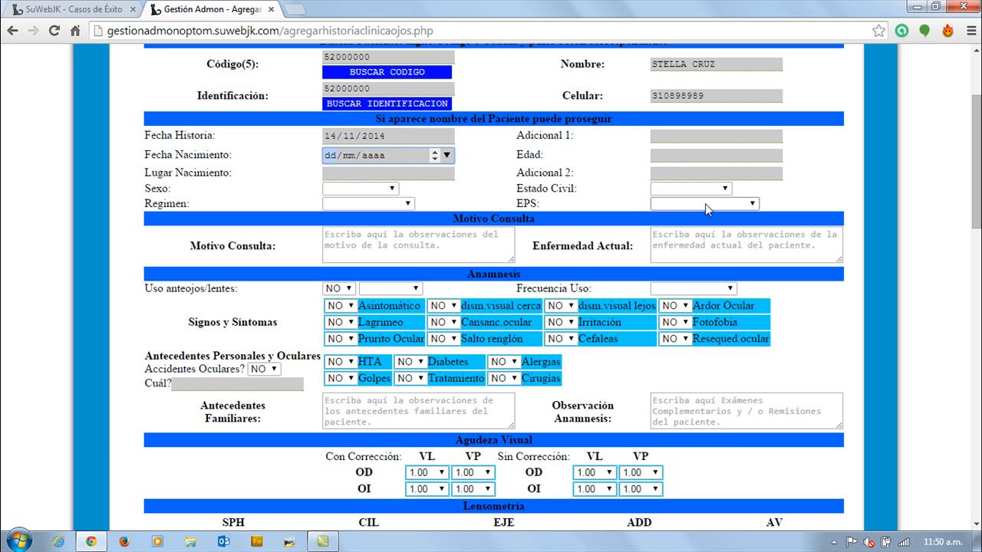
pyautogui.write('01')
pyautogui.write('05/')
pyautogui.write('19')
pyautogui.write('85')
# Fill in the age as 21 and the birthplace as Cali, and set the sex to FEMENINO.
pyautogui.click(676, 155)
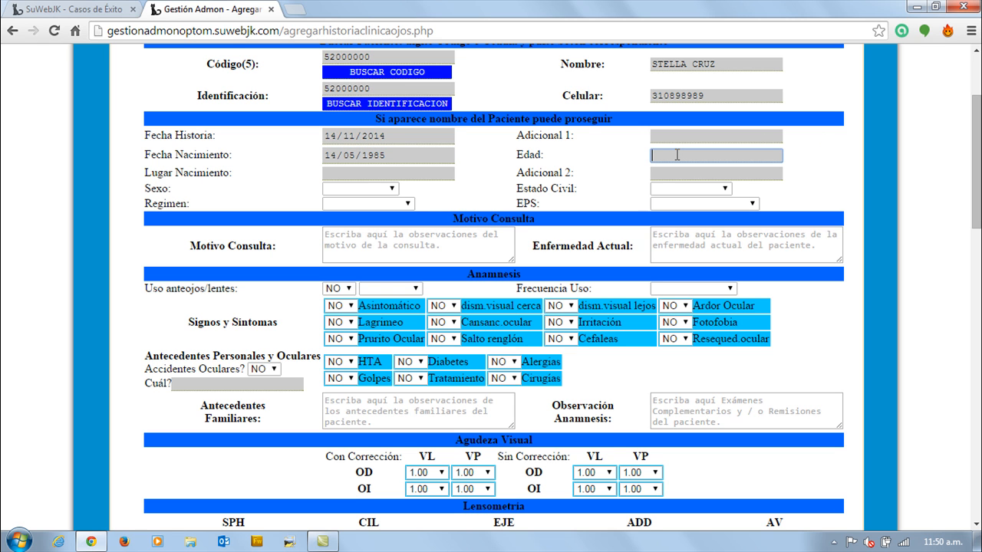
pyautogui.write('21')
pyautogui.click(365, 174)
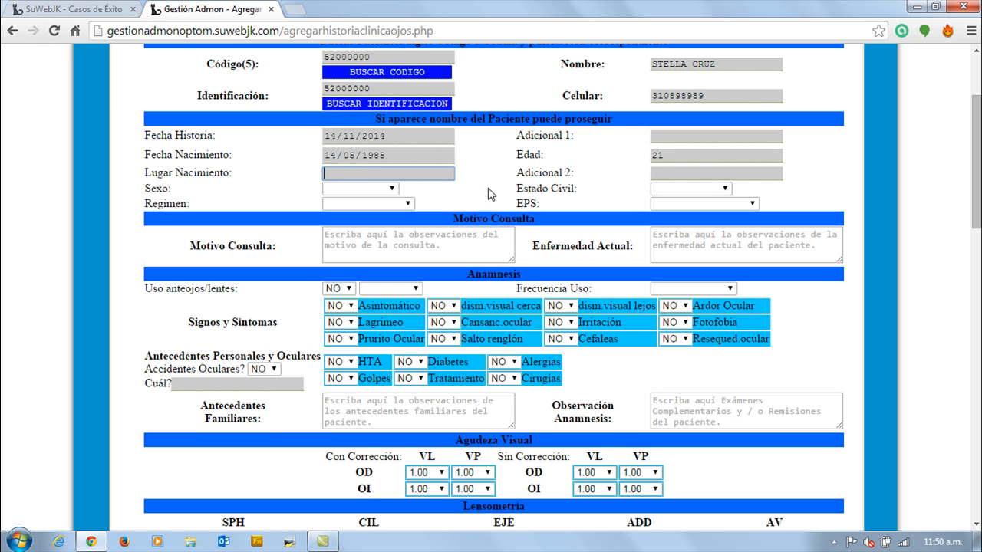
pyautogui.write('Cali')
pyautogui.click(652, 174)
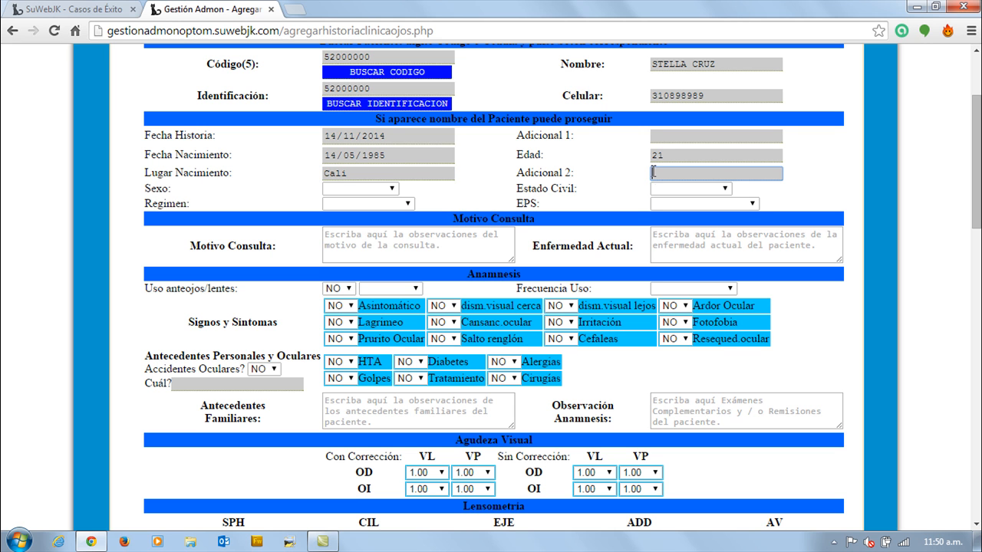
pyautogui.click(371, 189)
pyautogui.click(362, 209)
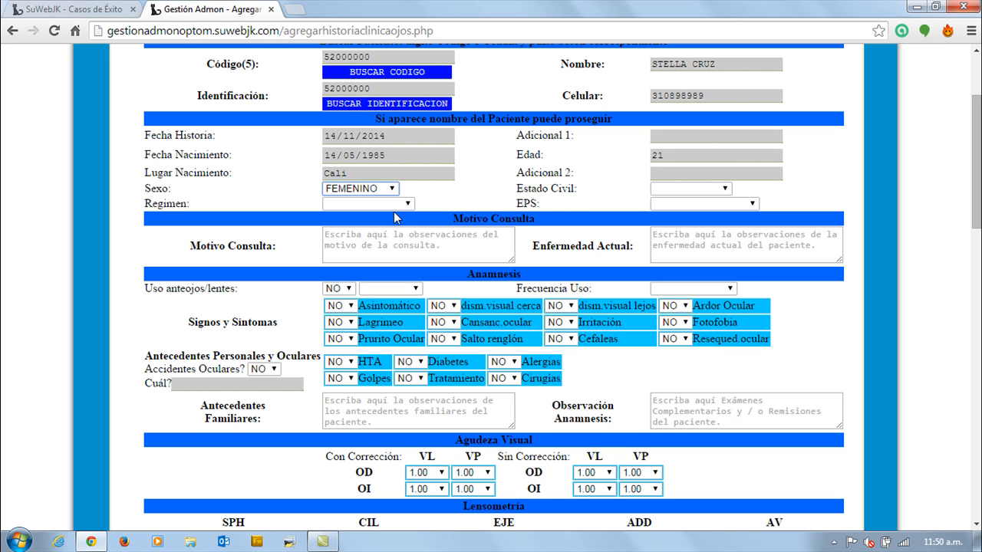
# Set the patient's marital status to SOLTERO, the regimen to COTIZANTE and the EPS to CRUZ BLANCA.
pyautogui.click(690, 189)
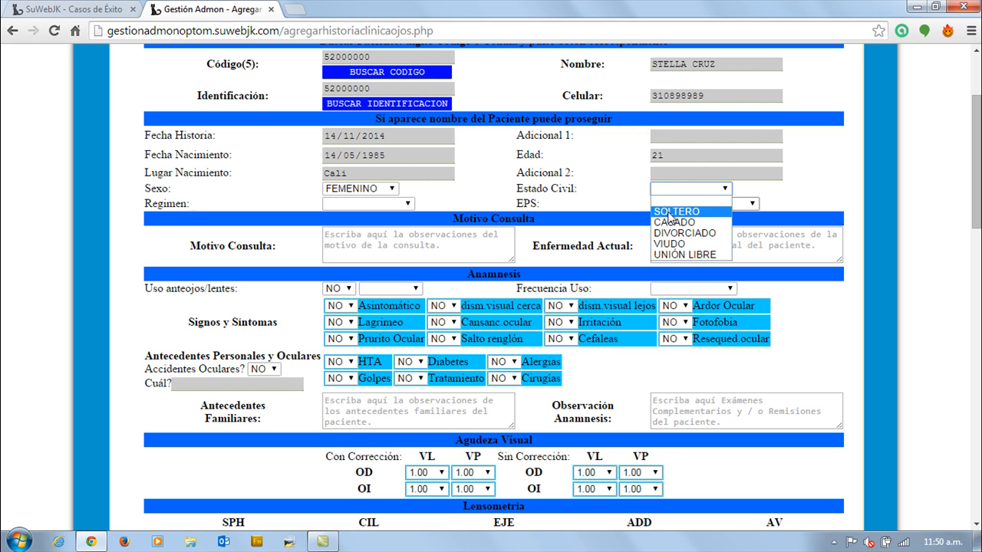
pyautogui.click(682, 202)
pyautogui.click(383, 204)
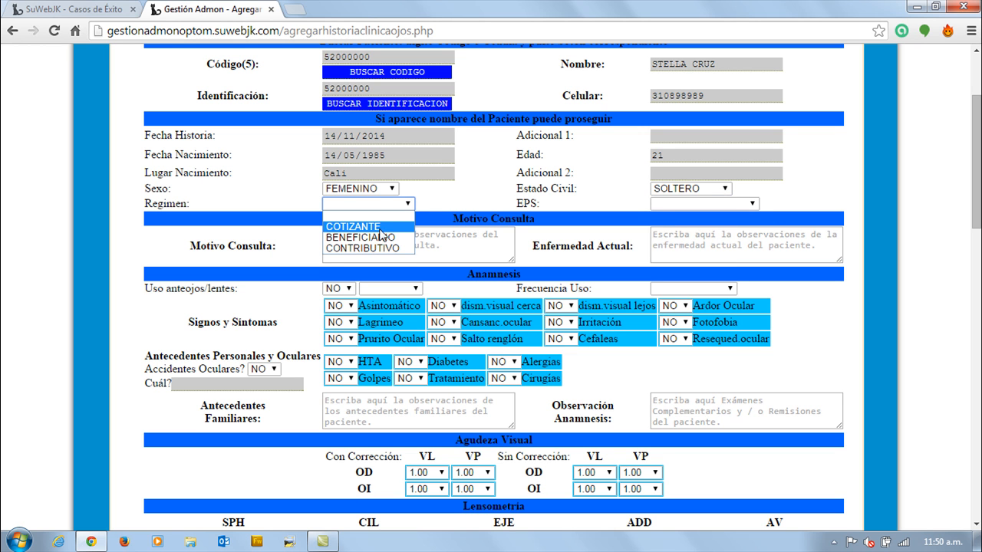
pyautogui.click(382, 227)
pyautogui.click(658, 204)
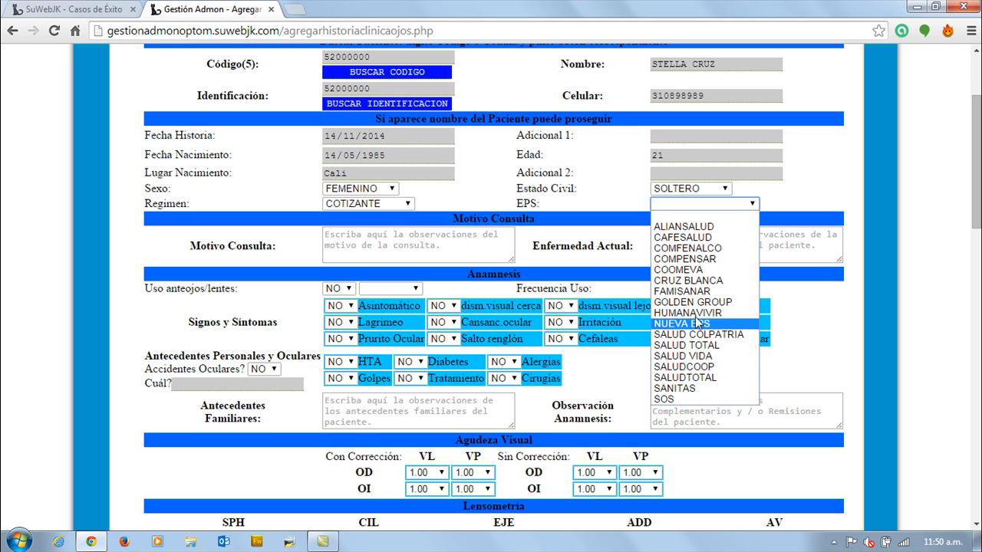
pyautogui.click(695, 282)
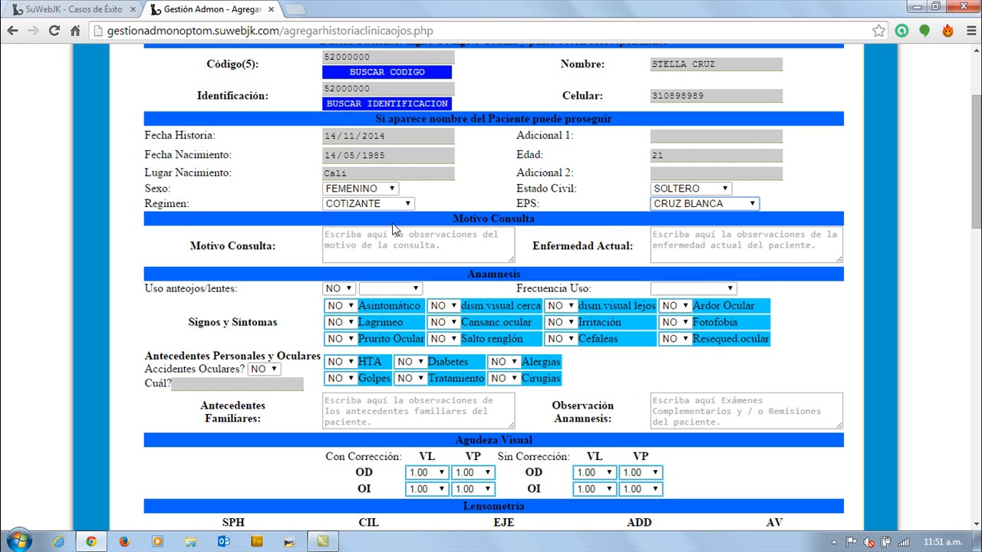
# Enter "Le duelen los ojos" as the reason for consultation and "no tiene" as the current illness.
pyautogui.click(360, 236)
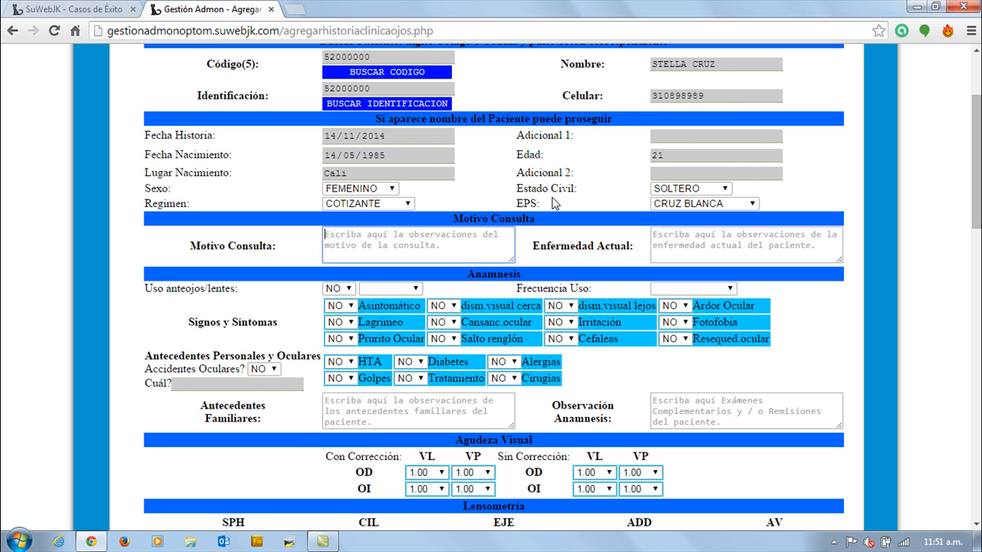
pyautogui.write('Le duelen los ojos')
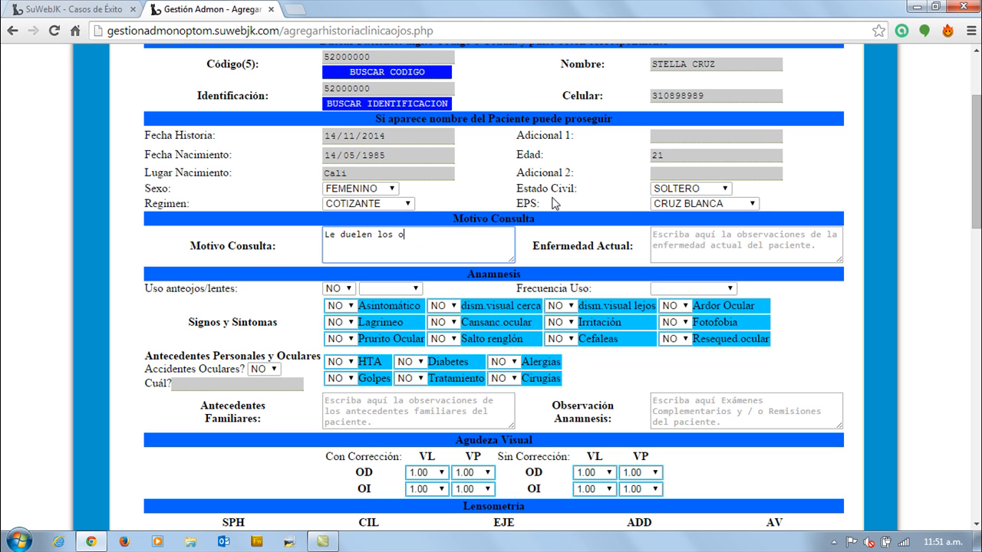
pyautogui.click(658, 233)
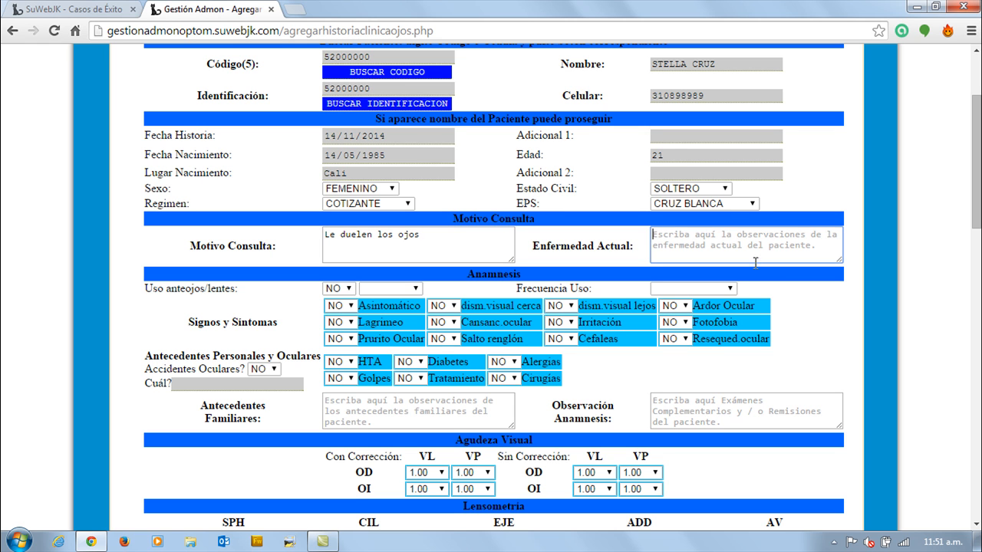
pyautogui.write('no')
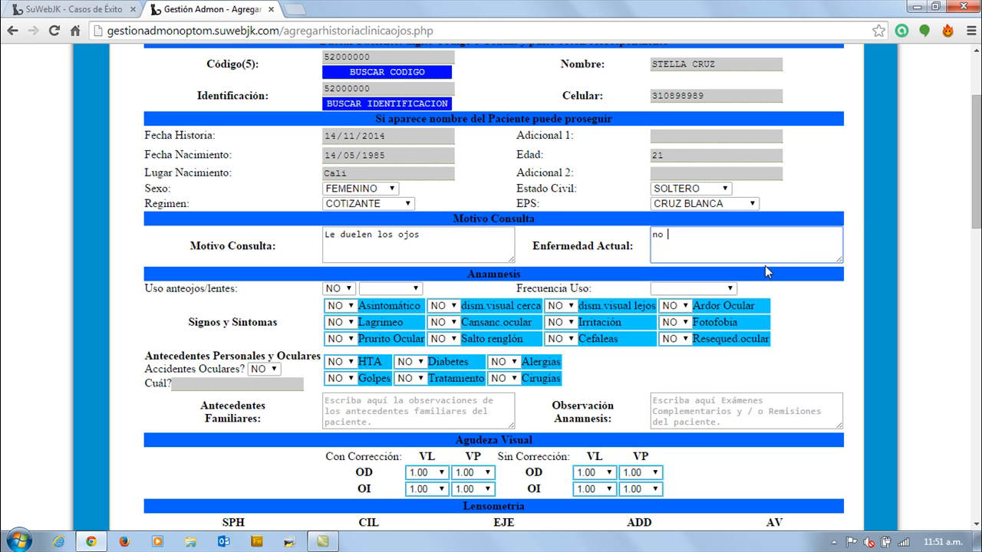
pyautogui.write(' tiene')
# In the Anamnesis section, set glasses/lens use to SI with type Bifocal and frequency of use OCASIONAL.
pyautogui.scroll(-1, 343, 224)
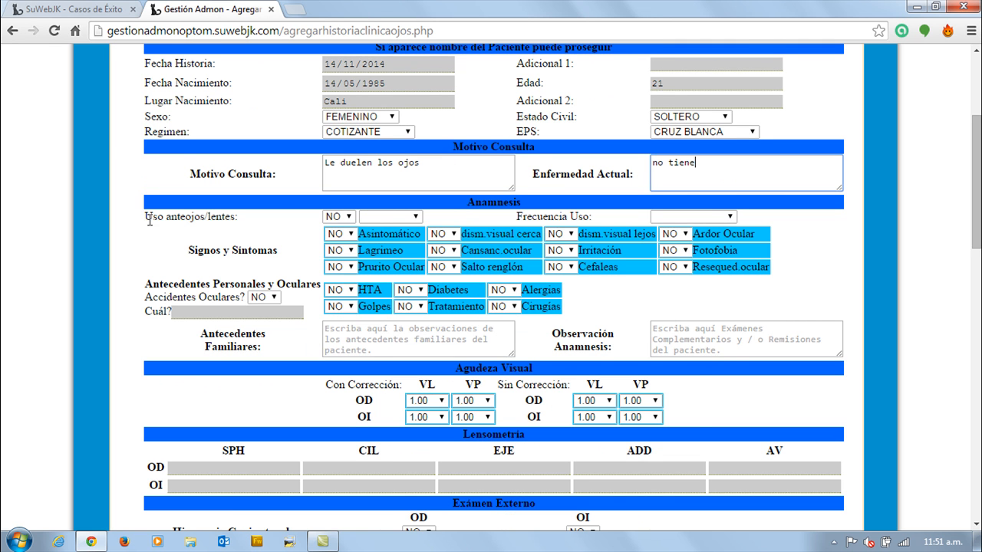
pyautogui.click(347, 219)
pyautogui.click(350, 217)
pyautogui.click(349, 217)
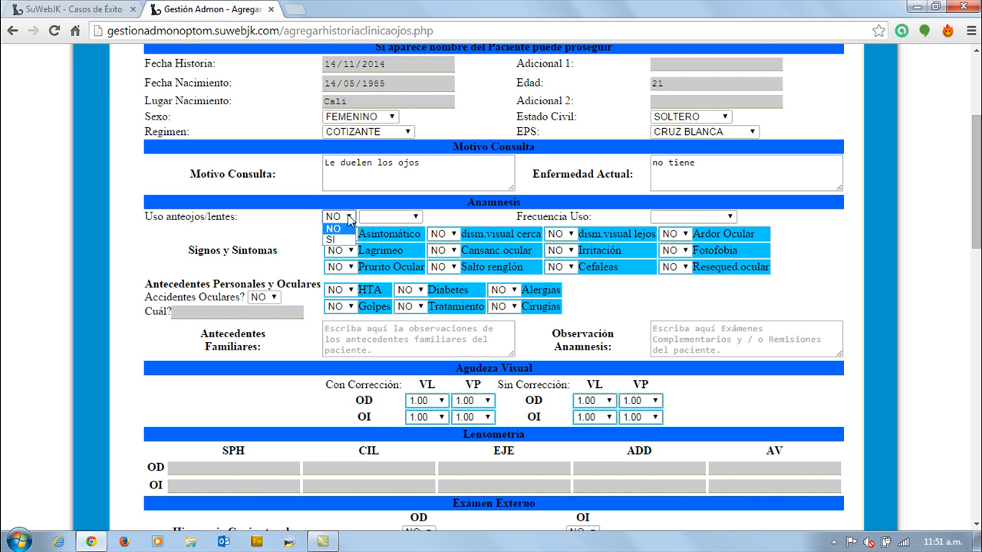
pyautogui.click(349, 218)
pyautogui.click(402, 222)
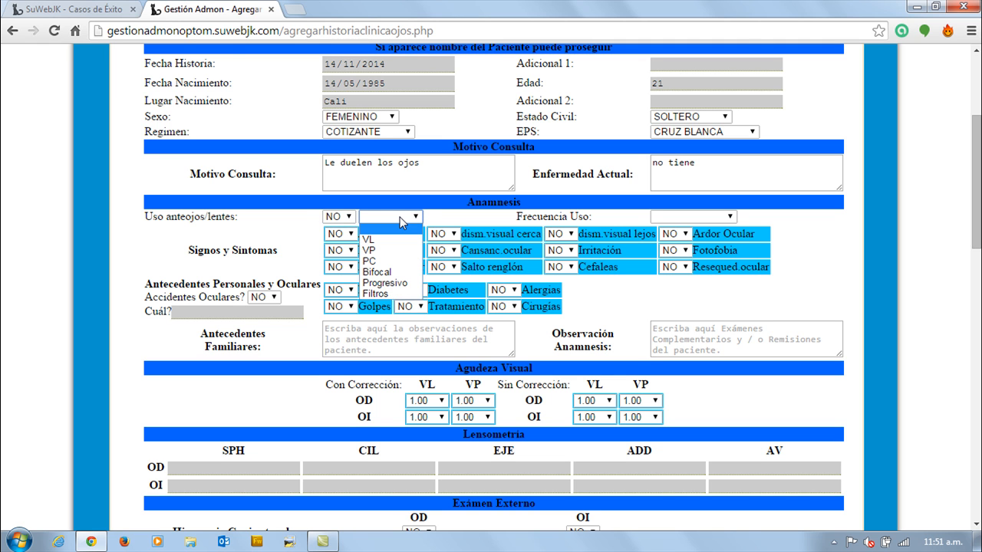
pyautogui.click(349, 218)
pyautogui.click(346, 240)
pyautogui.click(393, 222)
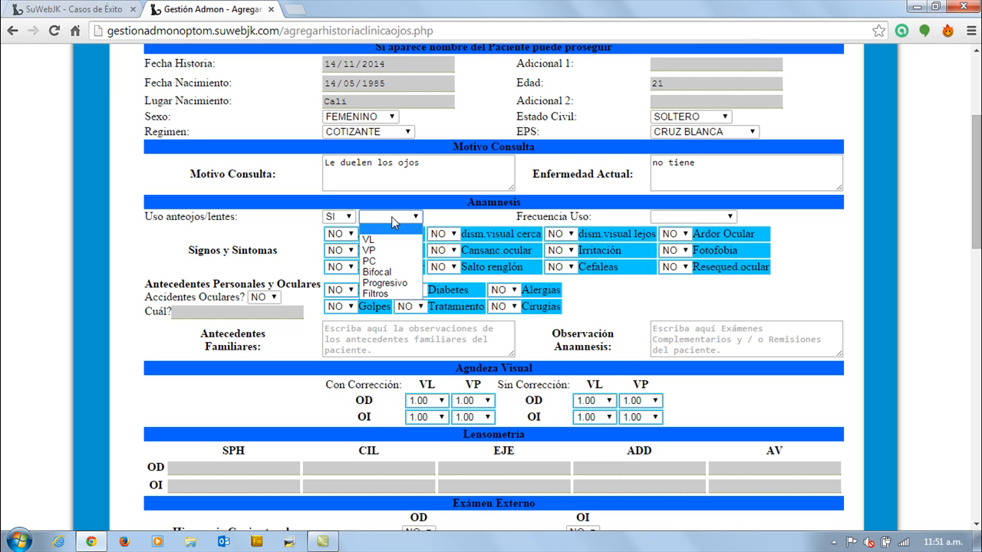
pyautogui.click(380, 274)
pyautogui.click(708, 216)
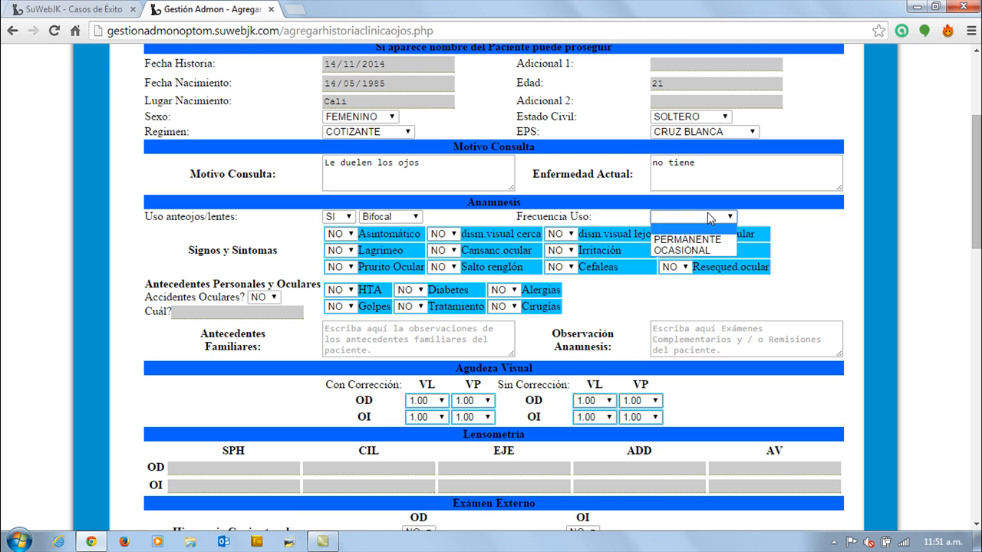
pyautogui.click(708, 251)
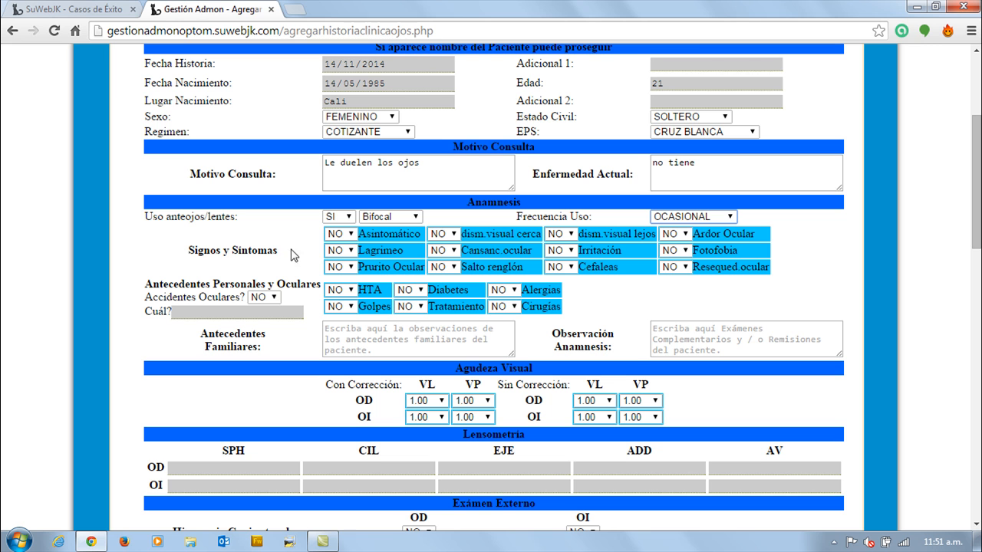
# Mark the symptoms Ardor Ocular and Lagrimeo as SI.
pyautogui.click(678, 235)
pyautogui.click(682, 258)
pyautogui.click(351, 252)
pyautogui.click(351, 274)
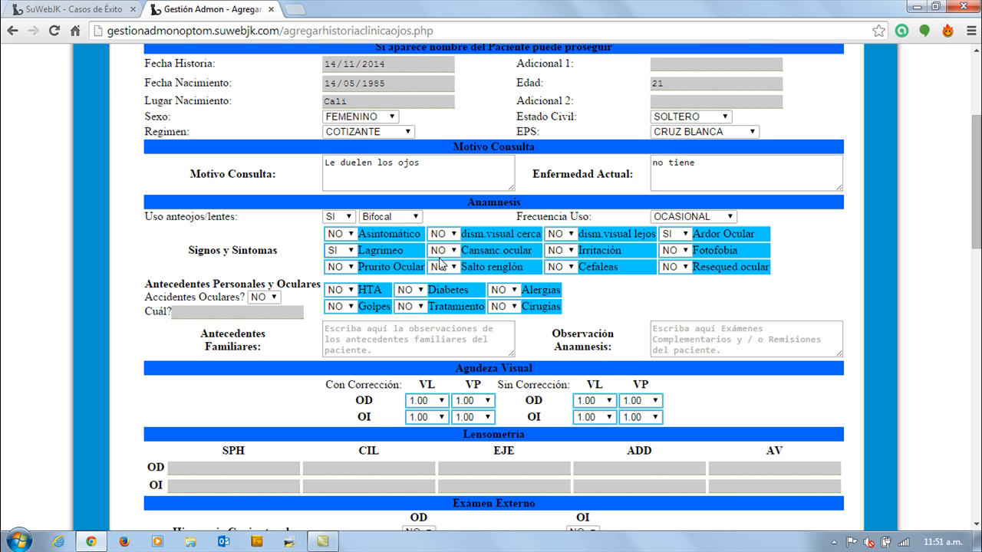
# Set ocular accidents to SI with the detail "retiro de la córnea", and mark Cirugías as SI.
pyautogui.click(274, 299)
pyautogui.click(261, 323)
pyautogui.click(227, 313)
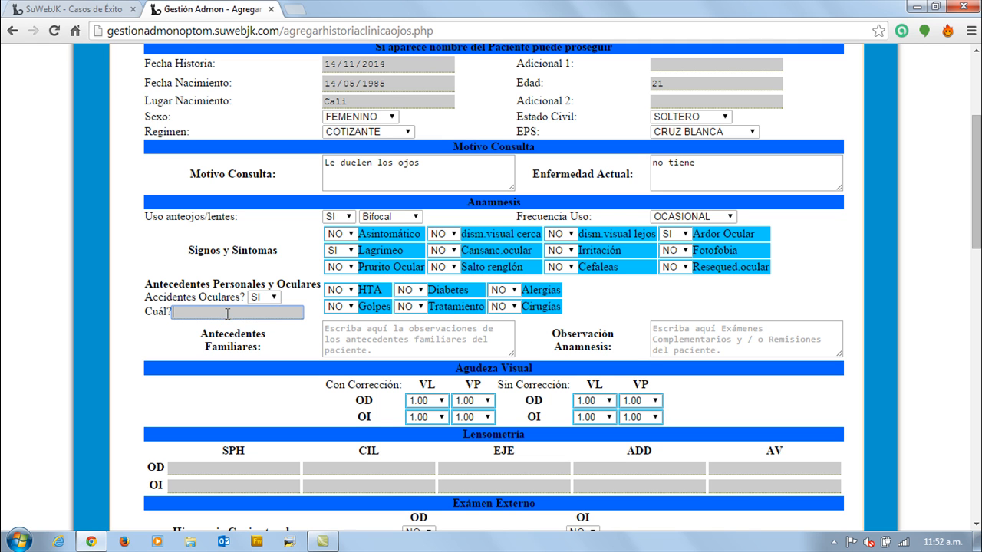
pyautogui.write('accidente')
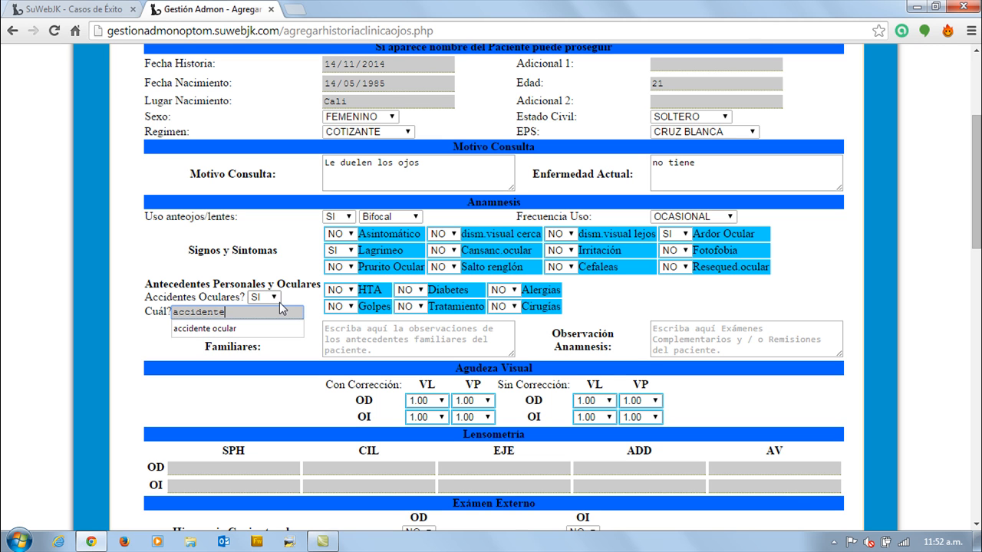
pyautogui.press('BackSpace')
pyautogui.press('BackSpace')
pyautogui.press('BackSpace')
pyautogui.press('BackSpace')
pyautogui.press('BackSpace')
pyautogui.press('BackSpace')
pyautogui.press('BackSpace')
pyautogui.press('BackSpace')
pyautogui.press('BackSpace')
pyautogui.write('retiro de la córnea')
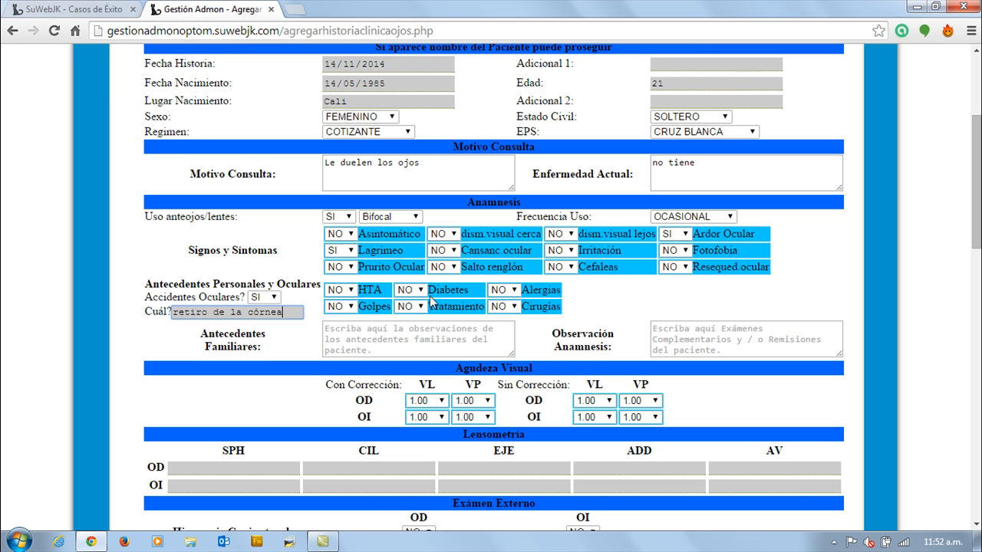
pyautogui.click(510, 308)
pyautogui.click(510, 330)
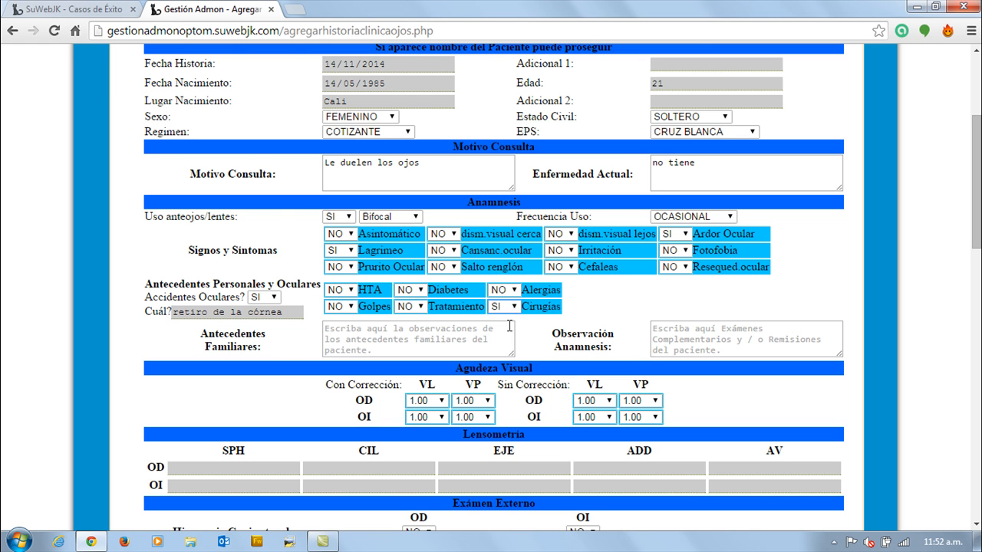
# Enter "Mamá y Papá usan gafas bofocales" as the family history and "Herencia de los padres" as the anamnesis observation.
pyautogui.click(334, 337)
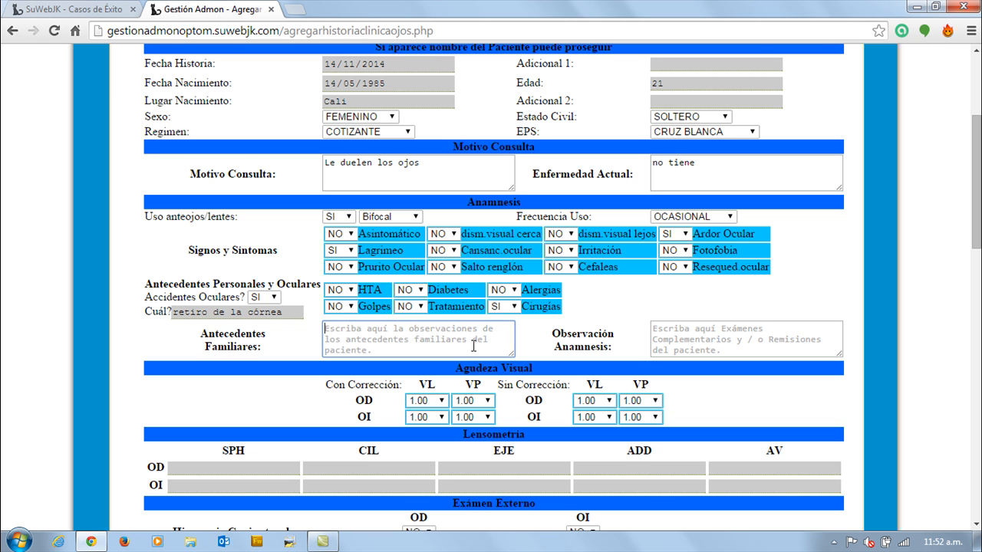
pyautogui.write('Mam')
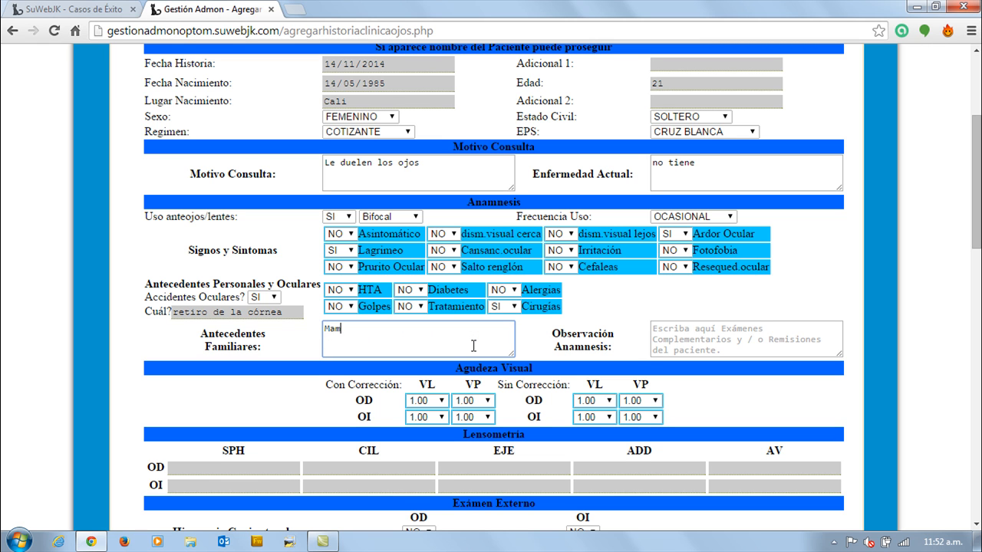
pyautogui.write('á y Papá usan gafas bofocales')
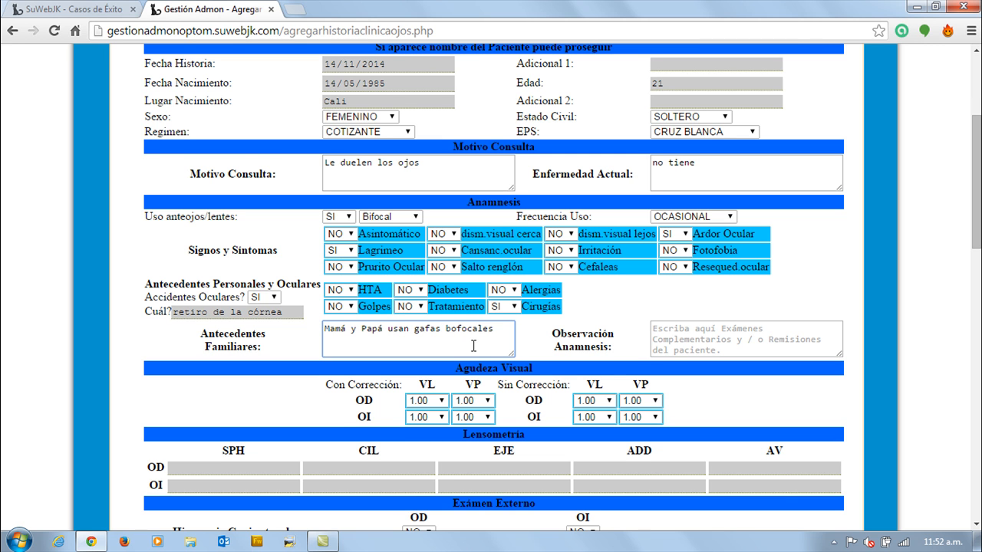
pyautogui.click(713, 336)
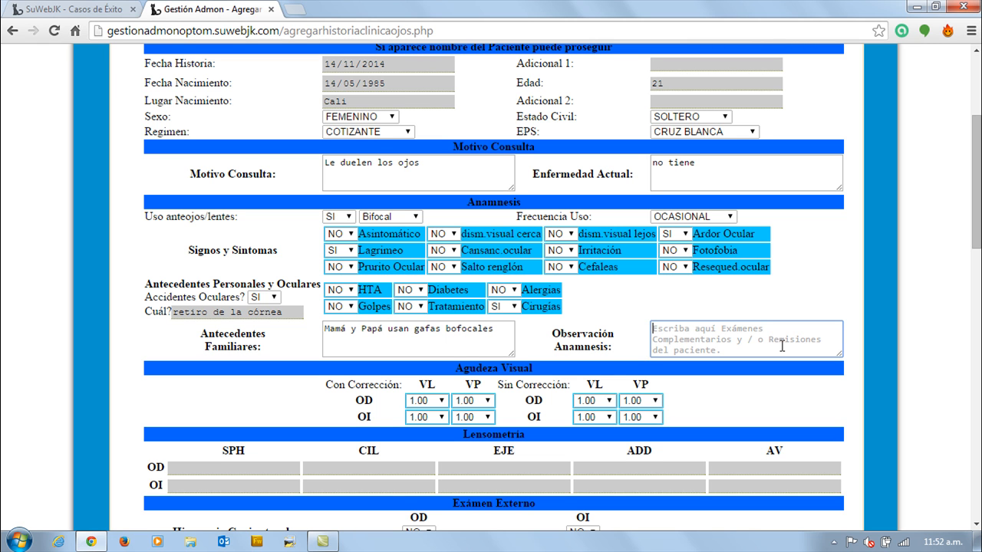
pyautogui.write('Herencia de los padres')
# Set the right eye's (OD) VL visual acuity to 0.50 with correction and 0.33 without correction.
pyautogui.scroll(-3, 291, 354)
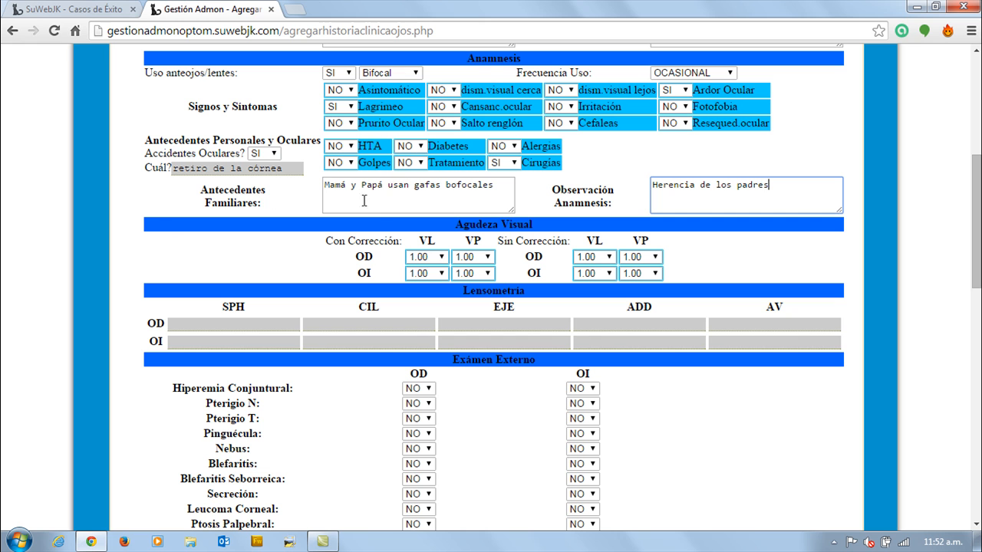
pyautogui.click(443, 260)
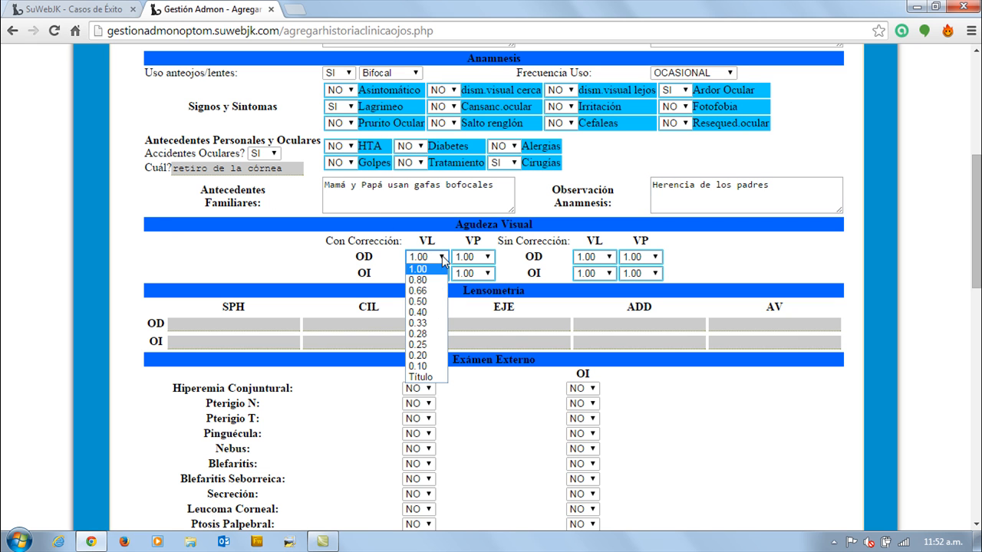
pyautogui.click(430, 301)
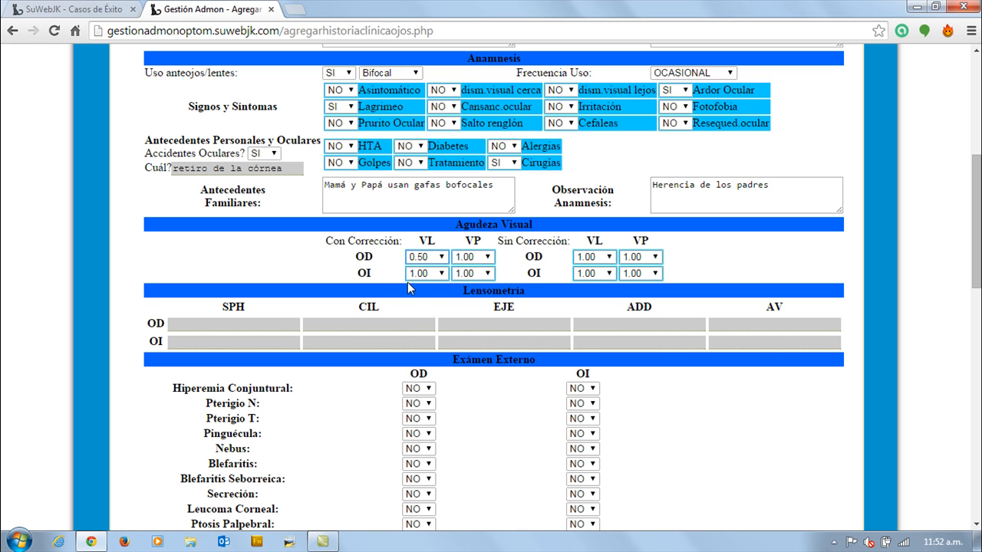
pyautogui.click(608, 258)
pyautogui.click(595, 323)
pyautogui.click(654, 258)
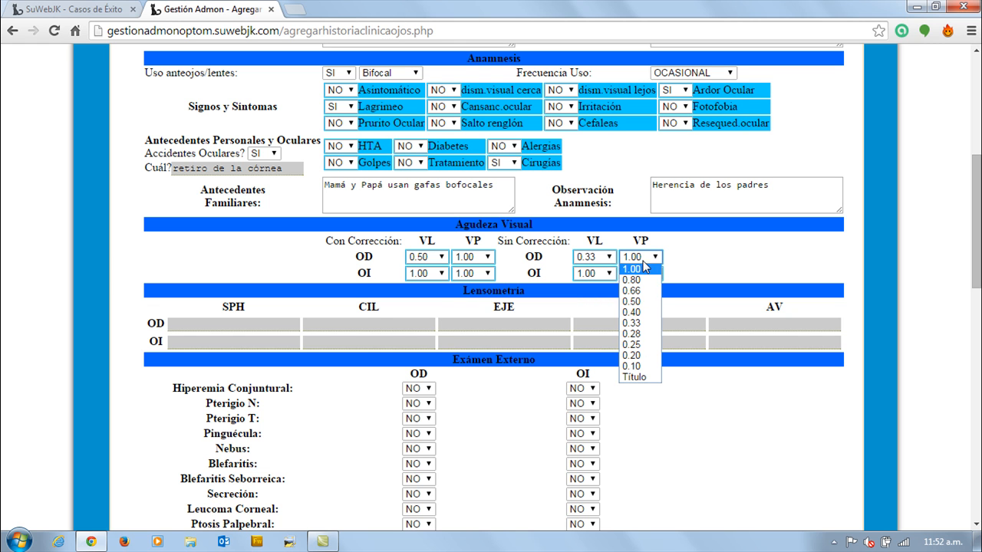
pyautogui.click(694, 253)
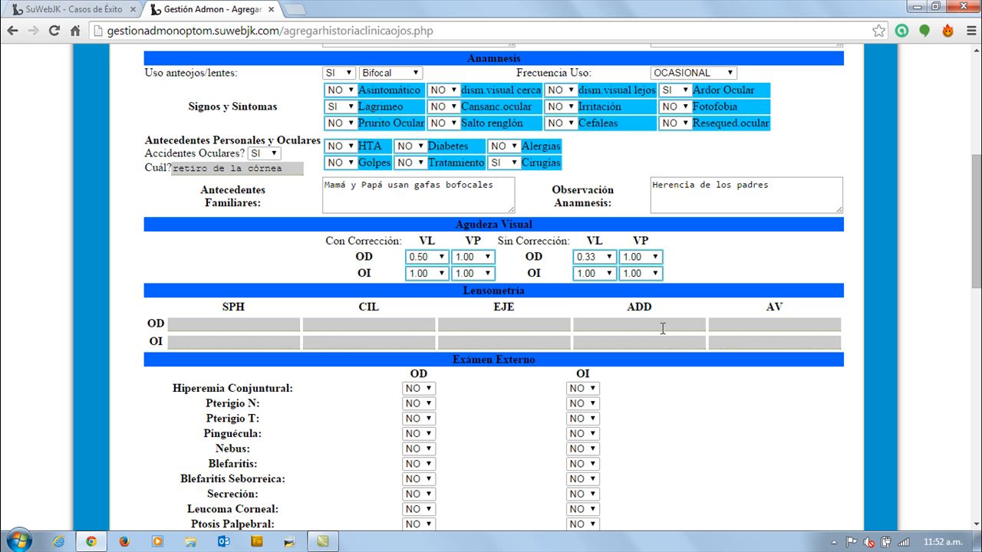
# In the external exam, mark Secreción as SI for OD and Nebus as SI for OI.
pyautogui.scroll(-2, 312, 369)
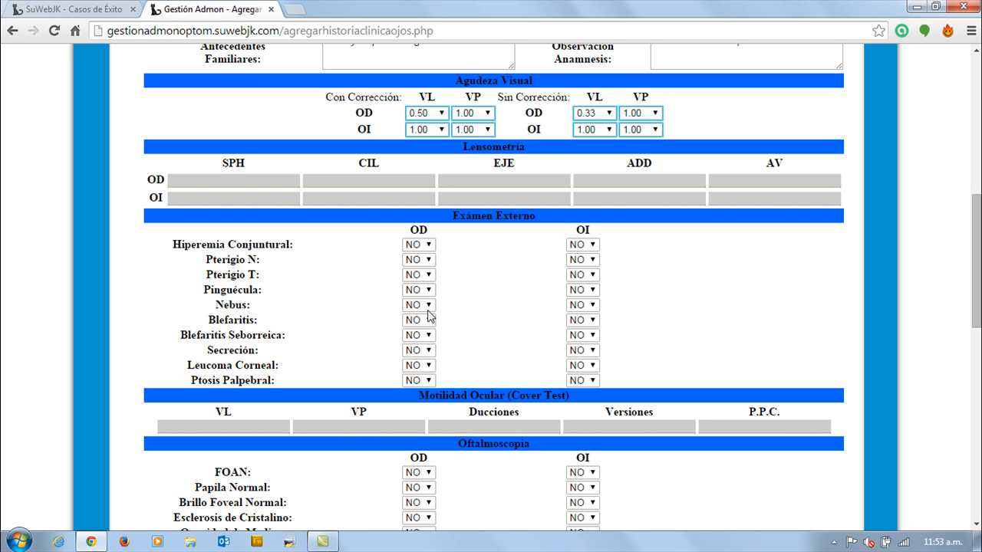
pyautogui.click(425, 351)
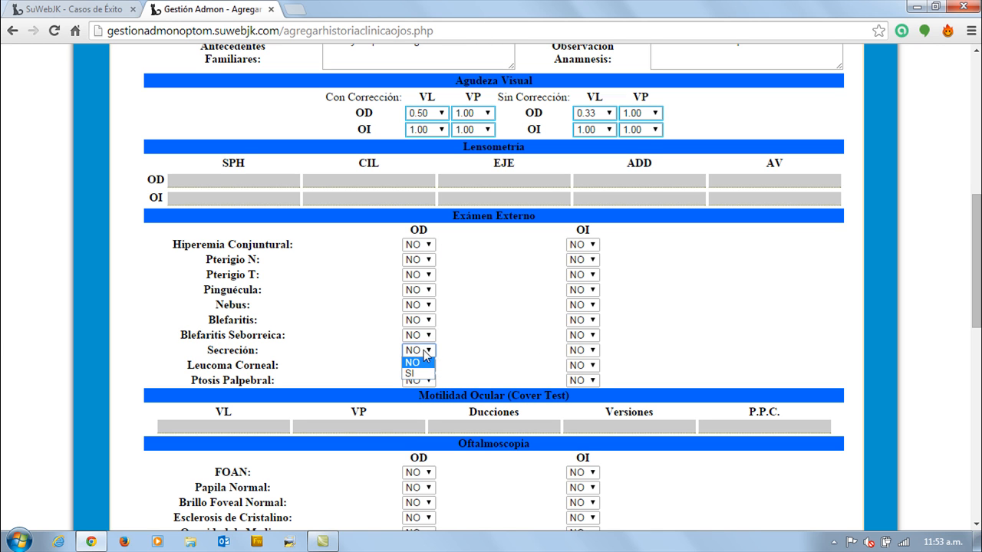
pyautogui.click(419, 373)
pyautogui.click(580, 309)
pyautogui.click(577, 328)
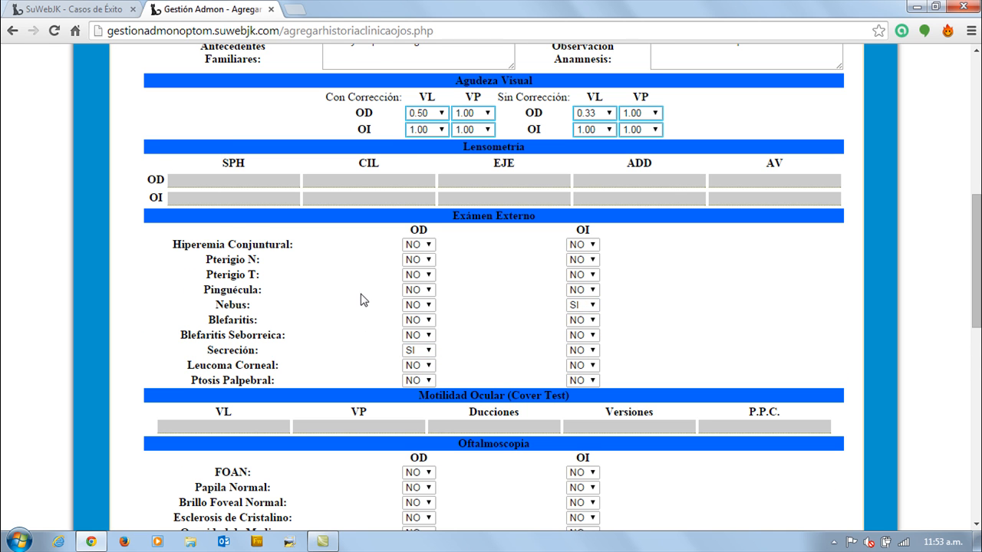
# Look over the Motilidad Ocular, Oftalmoscopia, Test and Refracción sections and their OD and OI fields.
pyautogui.scroll(-3, 364, 300)
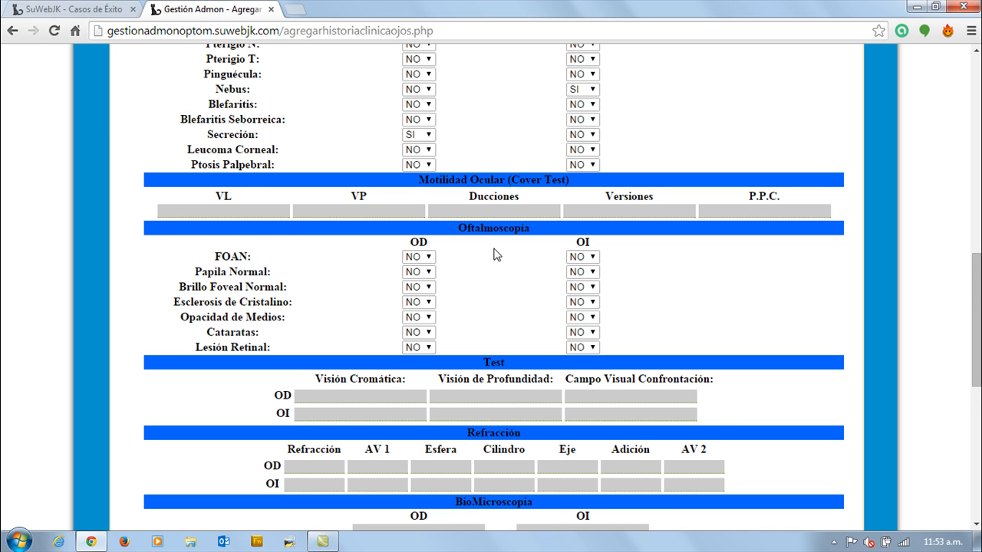
pyautogui.scroll(-2, 494, 254)
pyautogui.click(397, 253)
pyautogui.moveTo(274, 253); pyautogui.dragTo(324, 248)
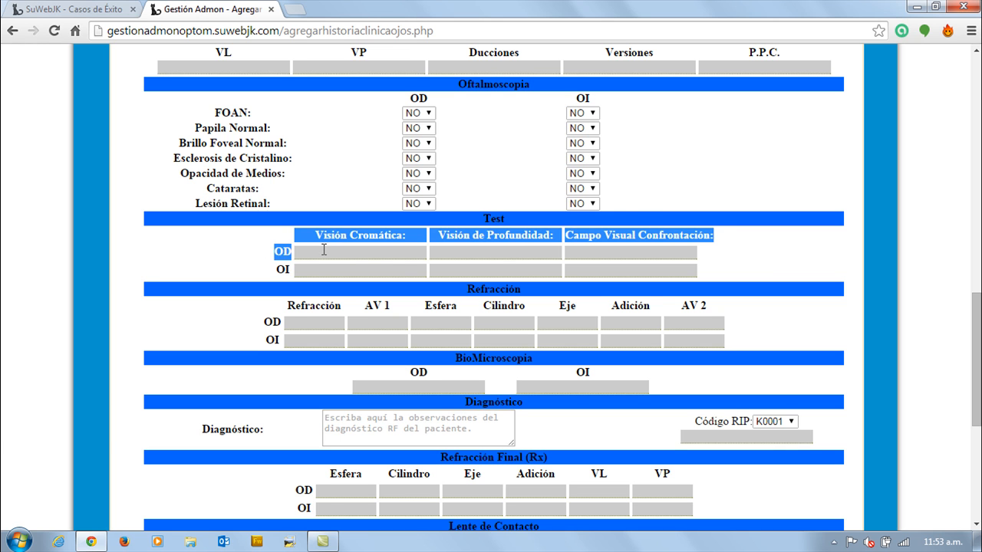
pyautogui.click(453, 256)
pyautogui.click(287, 267)
pyautogui.doubleClick(373, 274)
pyautogui.click(631, 272)
pyautogui.click(382, 311)
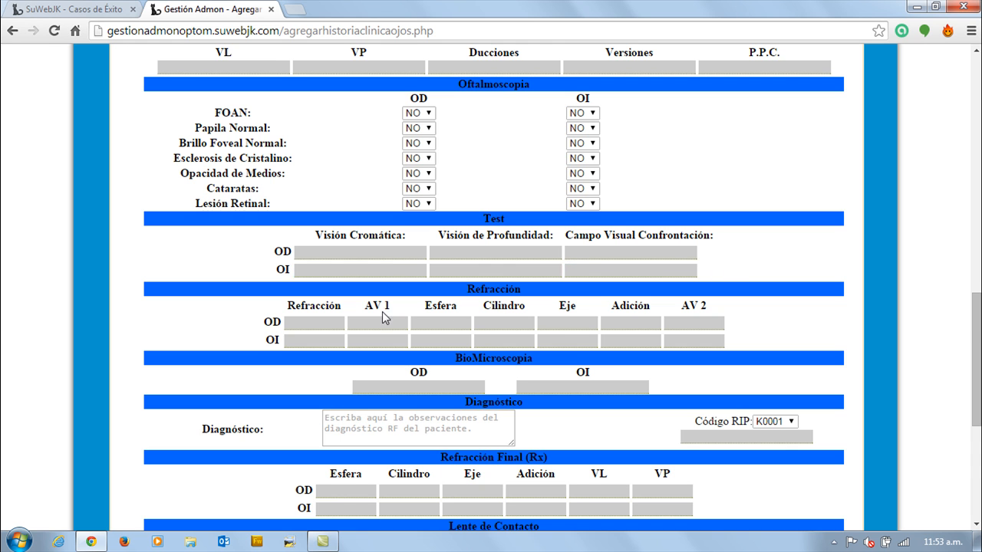
# Enter "Diagnóstico encontrado" as the diagnosis and "K0245 Revisión ojos" in the text field under Código RIP.
pyautogui.scroll(-3, 473, 322)
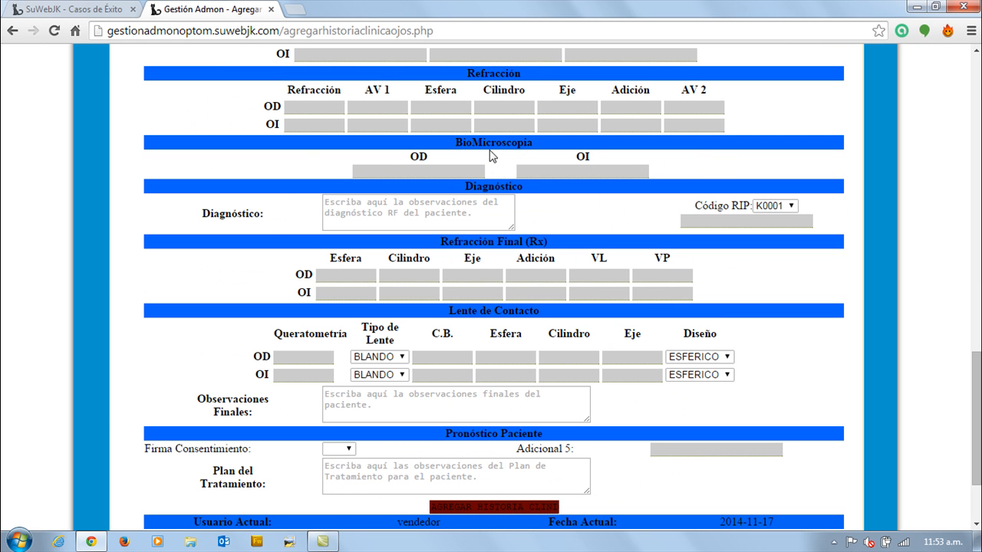
pyautogui.click(345, 208)
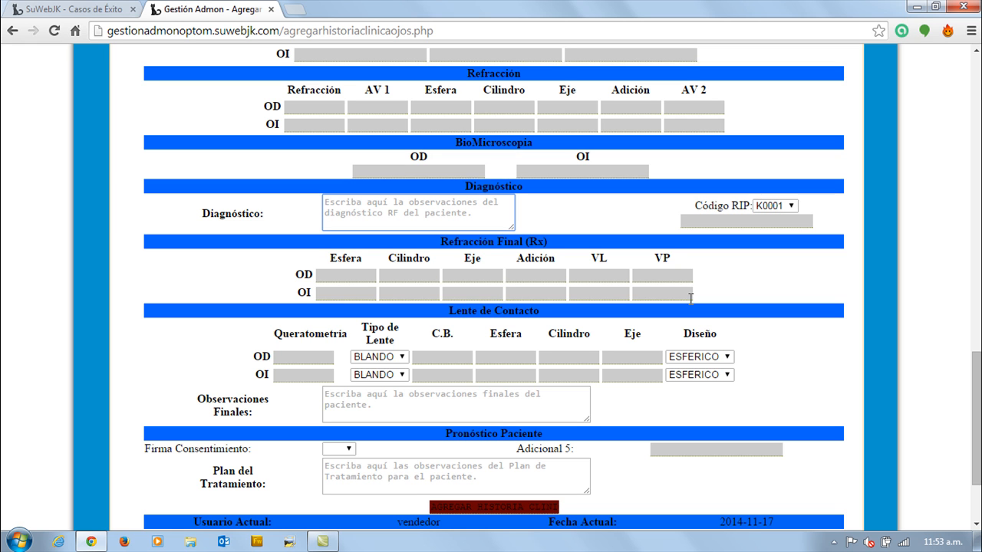
pyautogui.write('DIagn')
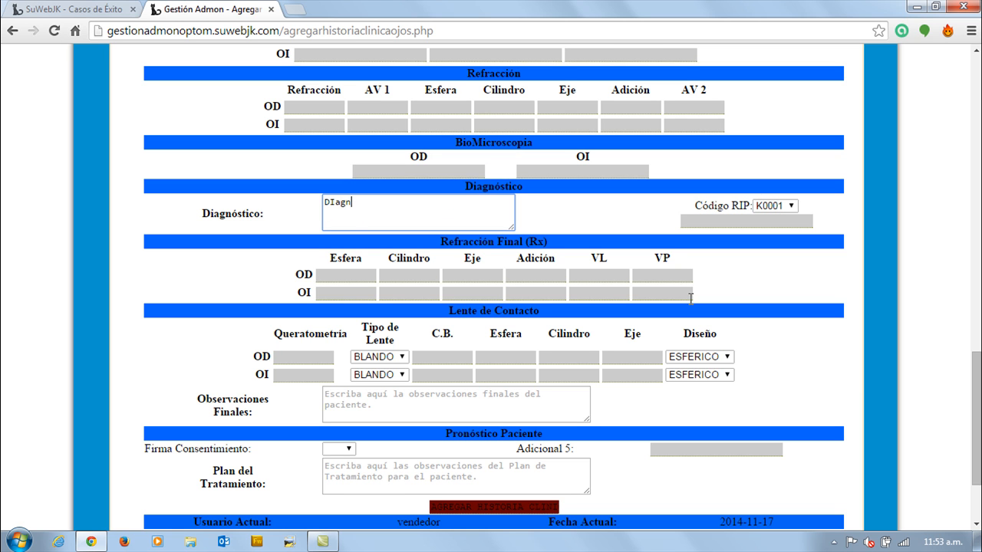
pyautogui.write('iagnóstico encontral')
pyautogui.click(696, 219)
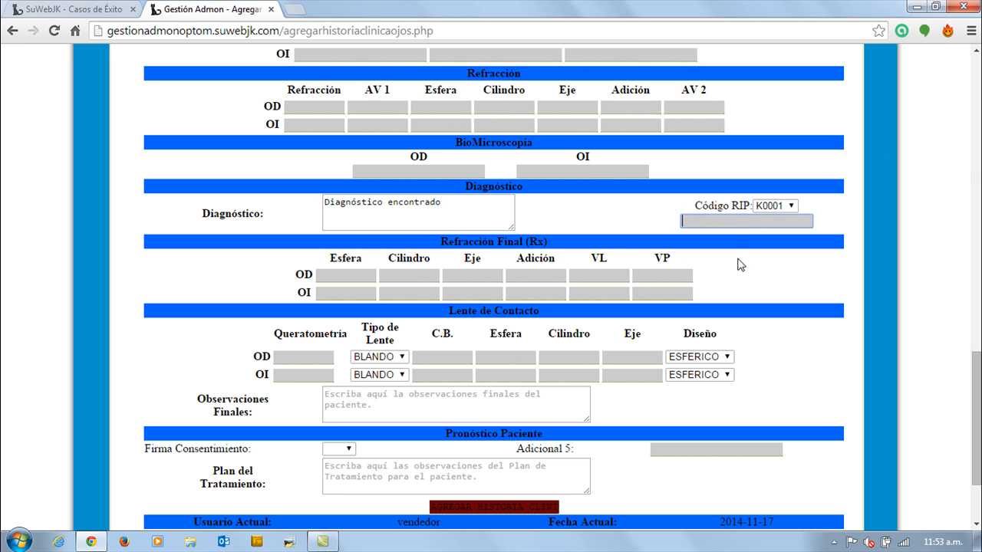
pyautogui.write('K0245 Revisión ojos')
# In Refracción Final (Rx), fill the OD row with Esfera "Esf OD", Cilindro "Cil OD" and Eje "Eje OD".
pyautogui.scroll(8, 529, 273)
pyautogui.scroll(3, 529, 273)
pyautogui.scroll(-11, 529, 273)
pyautogui.click(452, 310)
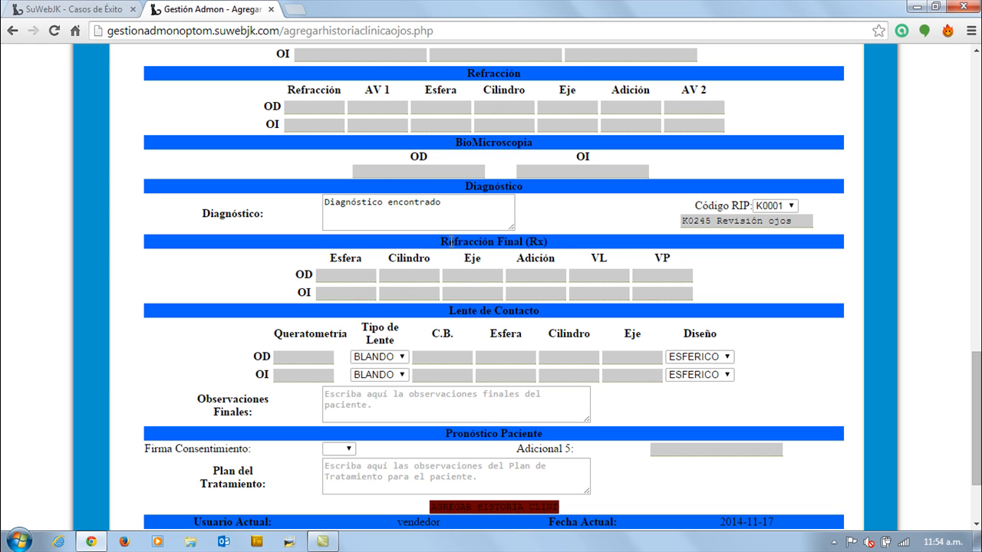
pyautogui.click(355, 275)
pyautogui.write('Esf OD')
pyautogui.click(405, 275)
pyautogui.write('Cil OD')
pyautogui.click(479, 274)
pyautogui.write('Eje OD')
# Complete the OD row of Refracción Final with Adición "Adic OD", VL "VL OD" and VP "VP OD".
pyautogui.click(516, 274)
pyautogui.write('Adic O')
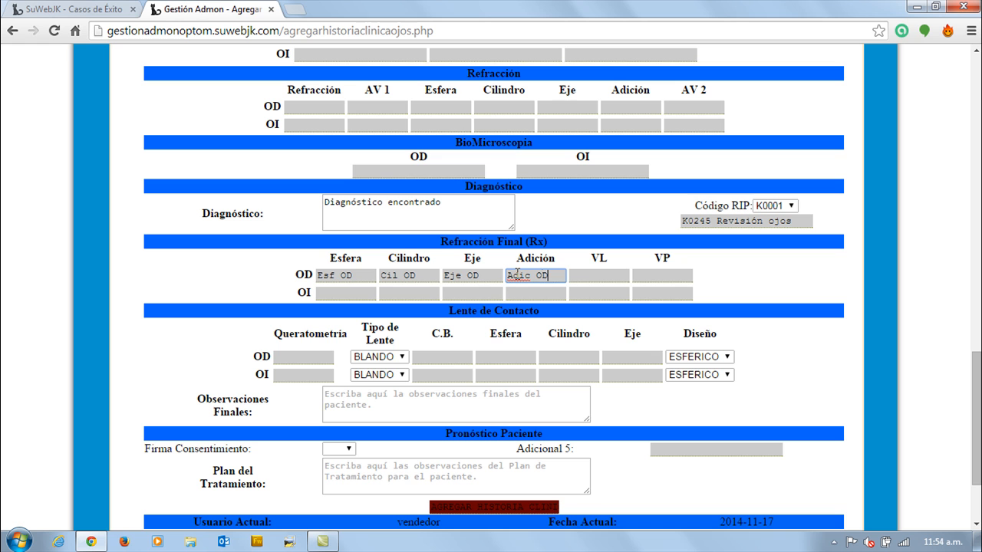
pyautogui.click(586, 274)
pyautogui.write('VL OD')
pyautogui.click(668, 277)
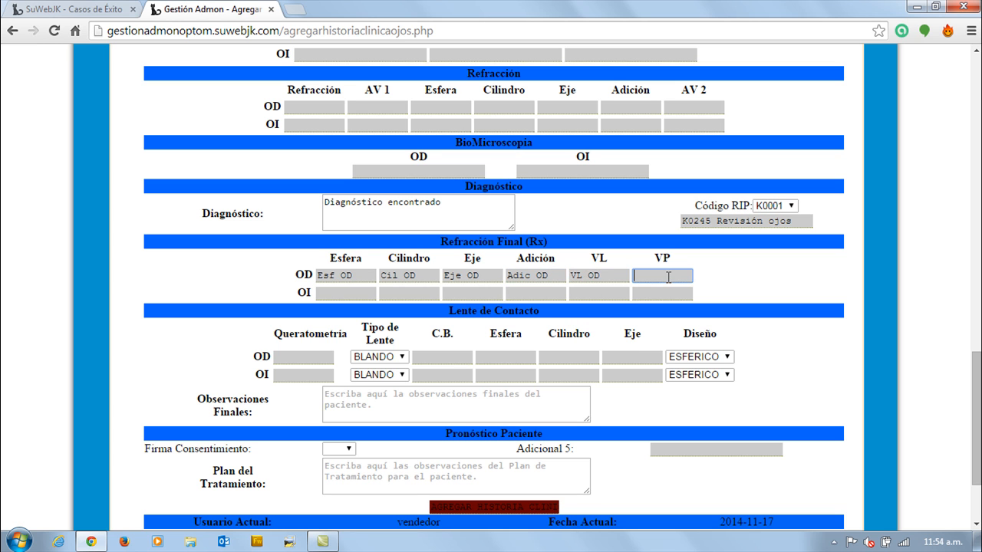
pyautogui.write('VP ')
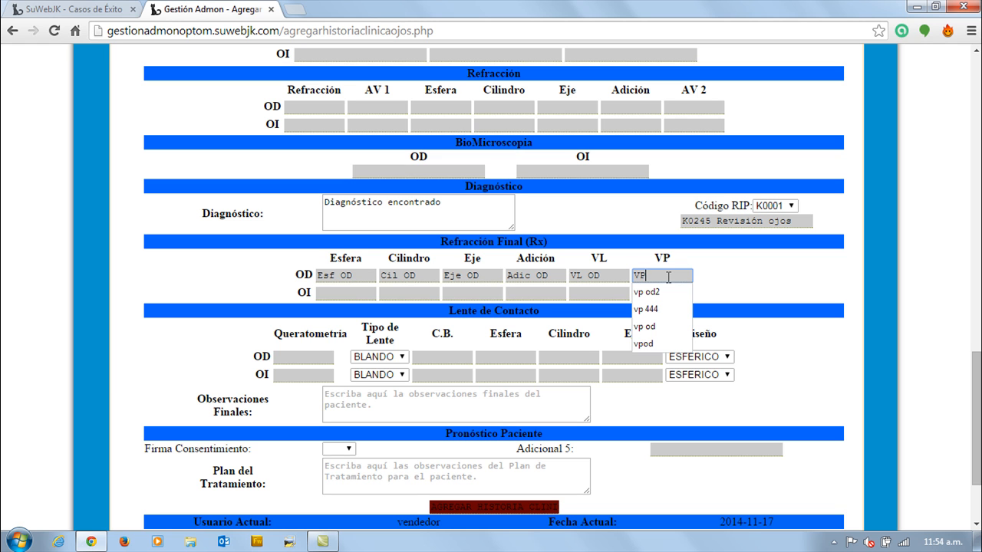
pyautogui.write('OD')
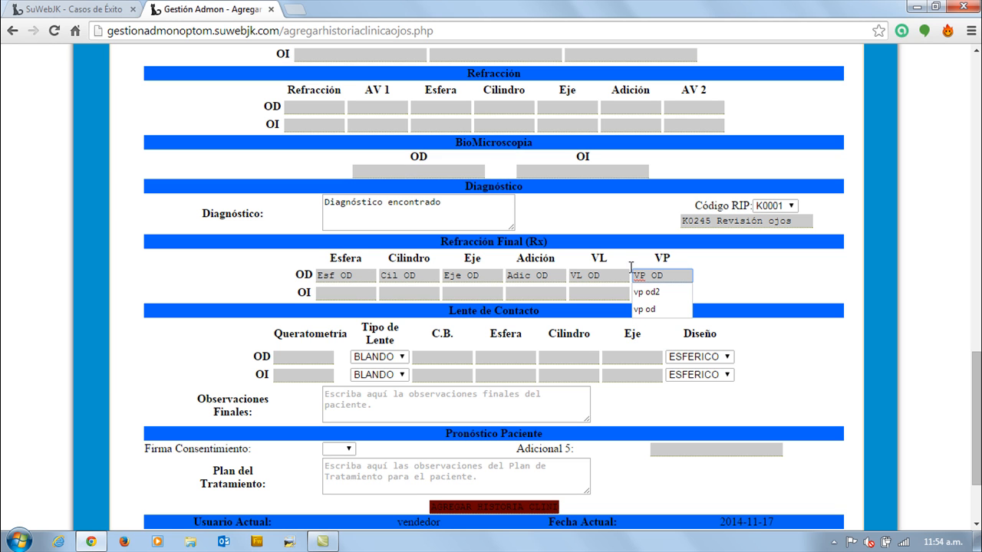
# In Refracción Final, fill the OI row with Esfera "Esf OI", Cilindro "Cil OI" and Eje "Eje OI".
pyautogui.click(325, 293)
pyautogui.write('E')
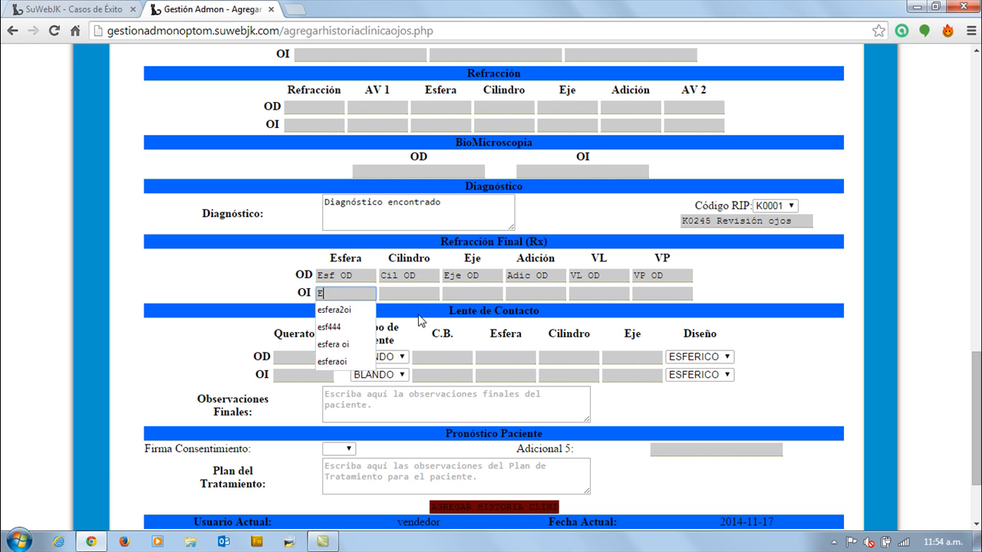
pyautogui.write('sf OI')
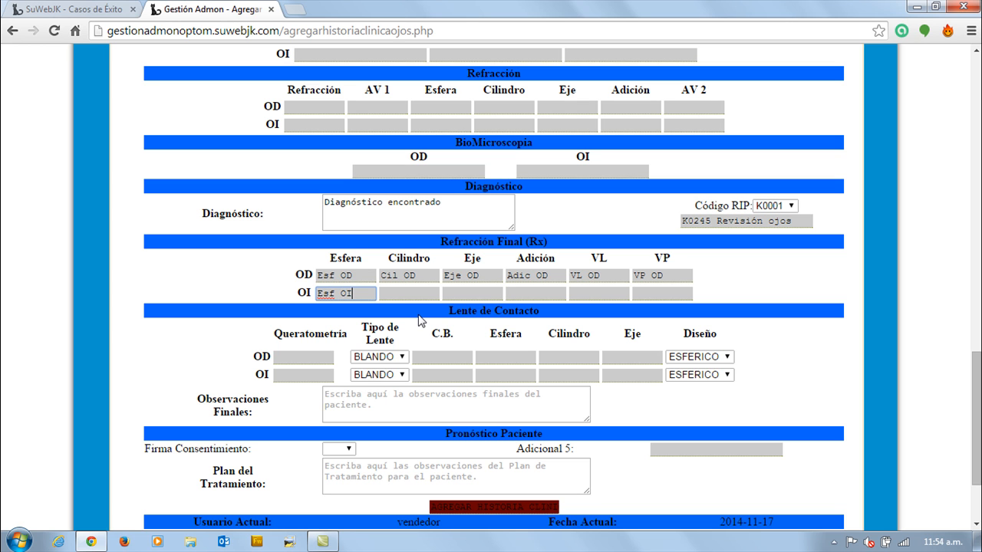
pyautogui.click(393, 293)
pyautogui.write('C')
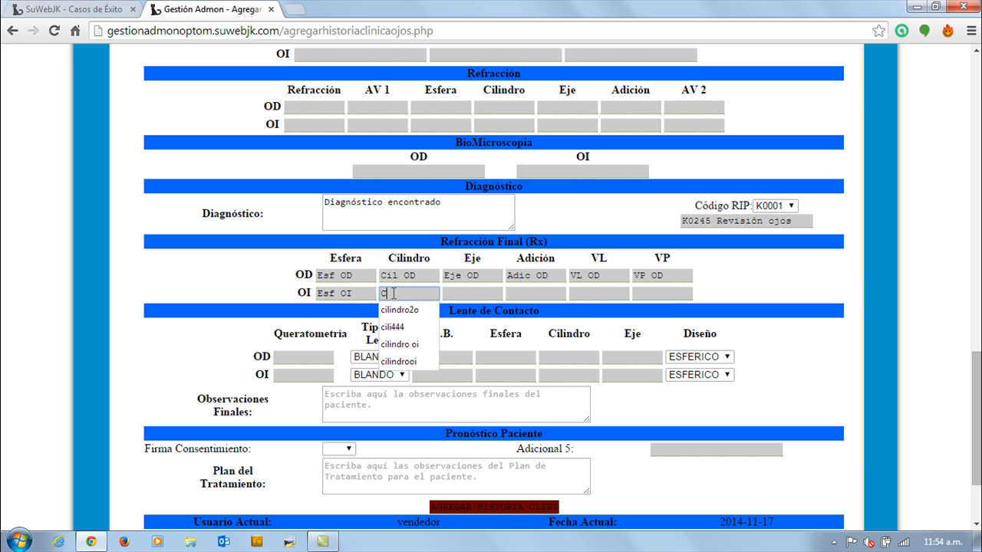
pyautogui.write('il O')
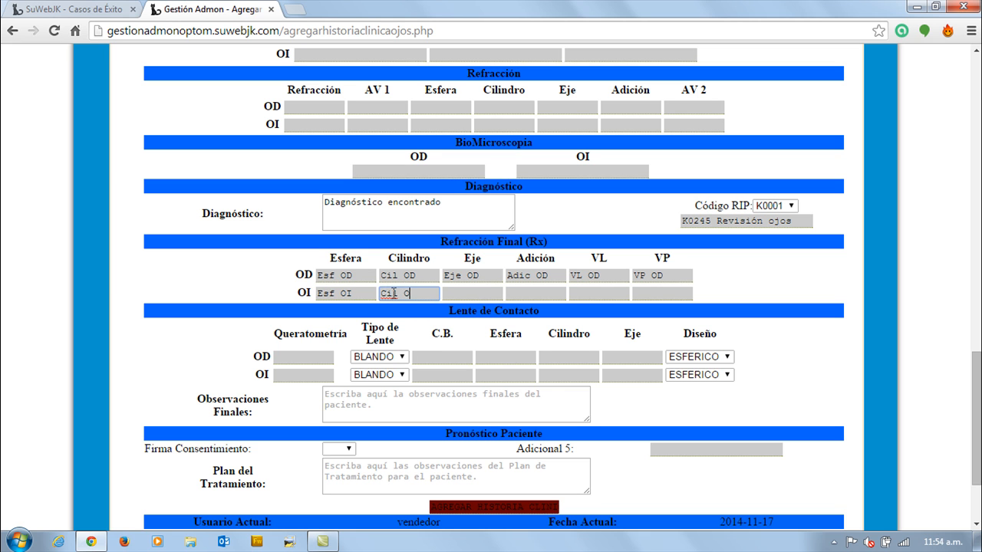
pyautogui.write('I')
pyautogui.click(449, 293)
pyautogui.write('E')
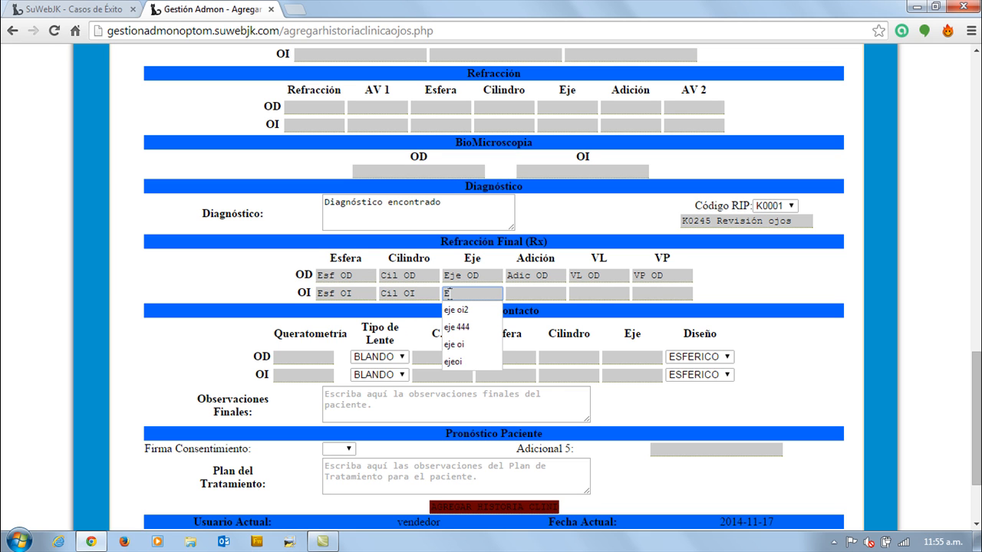
pyautogui.write('je OI')
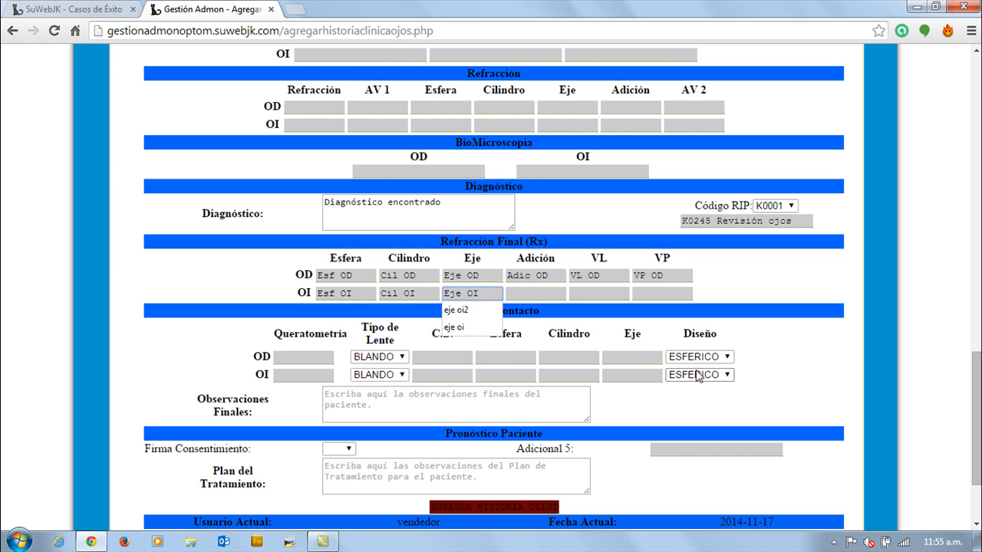
# Complete the OI row of Refracción Final with Adición "Adic OI", VL "VL OI" and VP "VP OI".
pyautogui.click(527, 293)
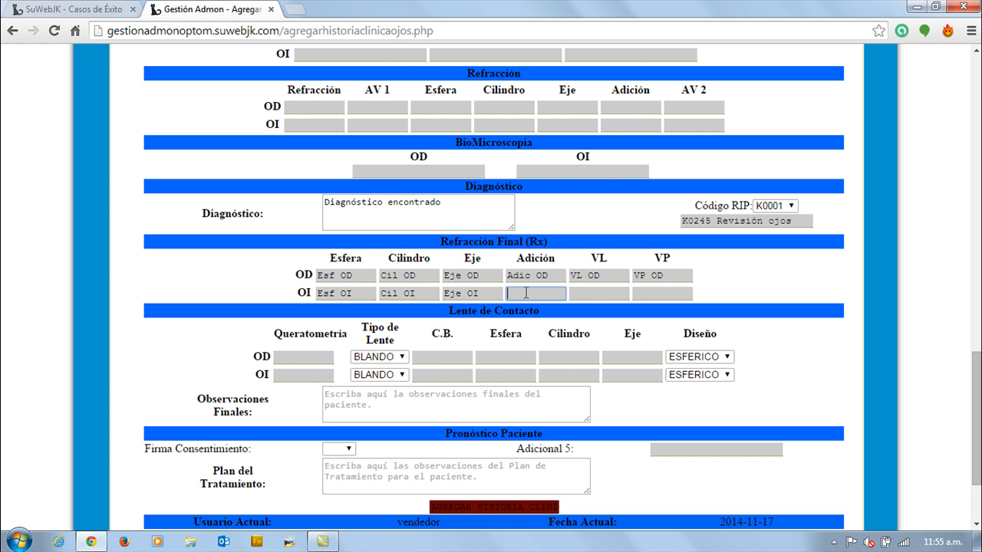
pyautogui.write('ADic')
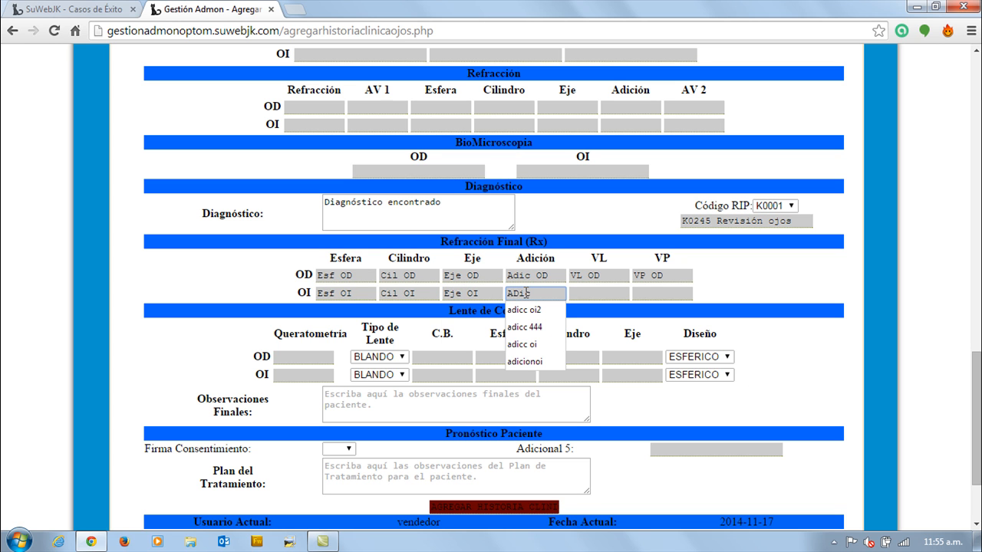
pyautogui.write(' OI')
pyautogui.click(588, 292)
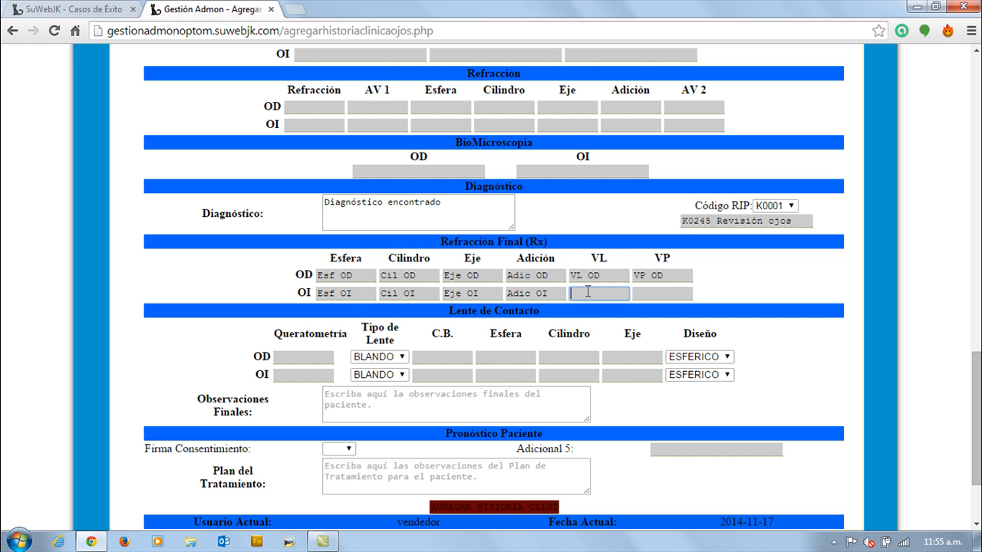
pyautogui.write('VL OI')
pyautogui.click(646, 292)
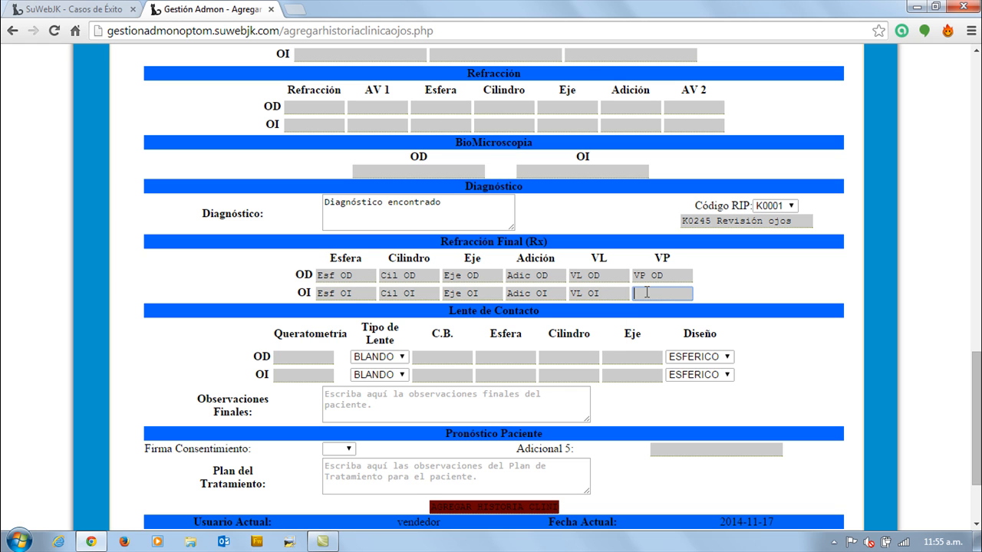
pyautogui.write('VP OI')
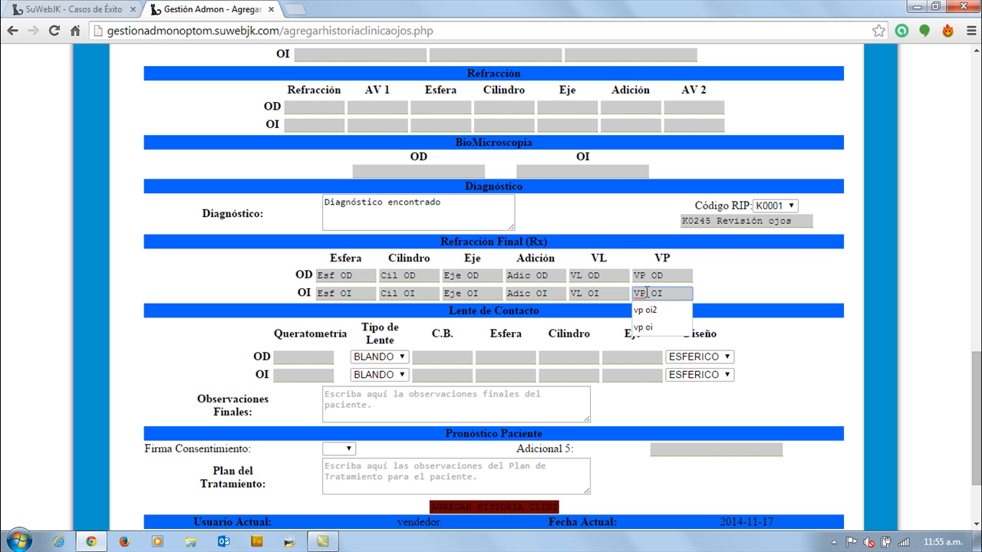
pyautogui.click(499, 316)
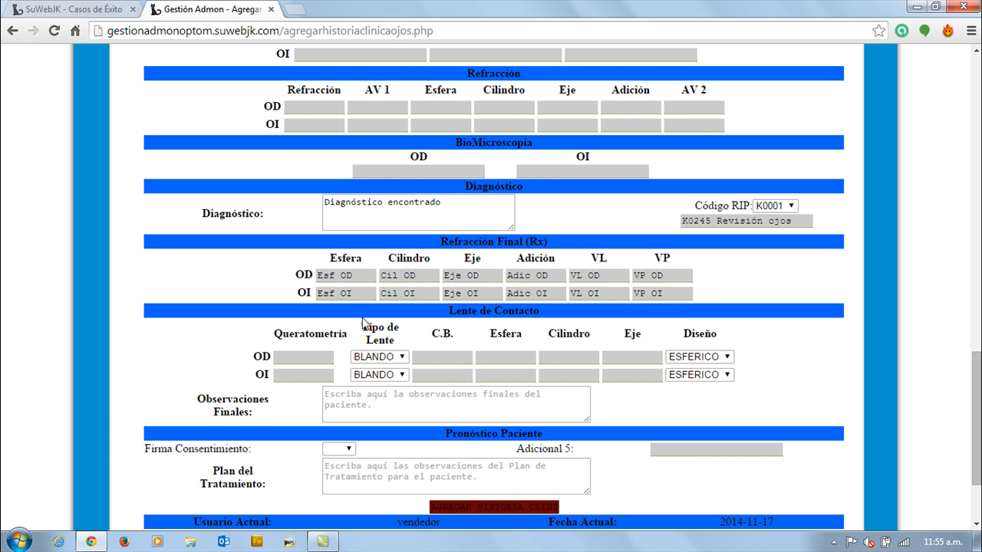
# Look over the OD and OI fields of the Lente de Contacto section, from Queratometría to Eje.
pyautogui.click(309, 359)
pyautogui.click(433, 358)
pyautogui.click(506, 357)
pyautogui.click(574, 358)
pyautogui.click(630, 358)
pyautogui.click(625, 376)
pyautogui.click(548, 375)
pyautogui.click(507, 374)
pyautogui.click(457, 374)
# Enter "Reemplazo inmediato de las gafas actuales que está usando el paciente" as the final observations.
pyautogui.scroll(-3, 455, 366)
pyautogui.click(418, 287)
pyautogui.write('Reemplazo inmediato de ')
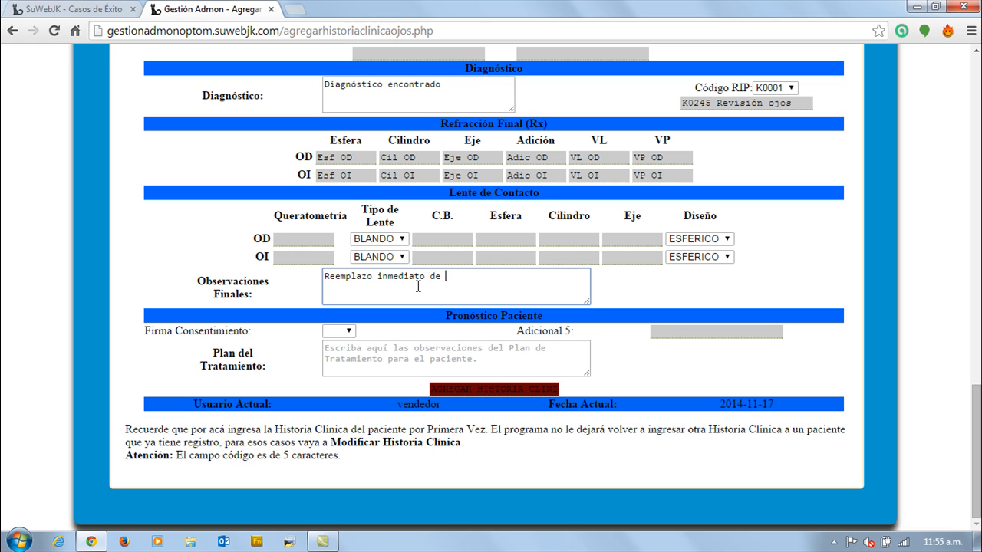
pyautogui.write('las gafas actuales que est')
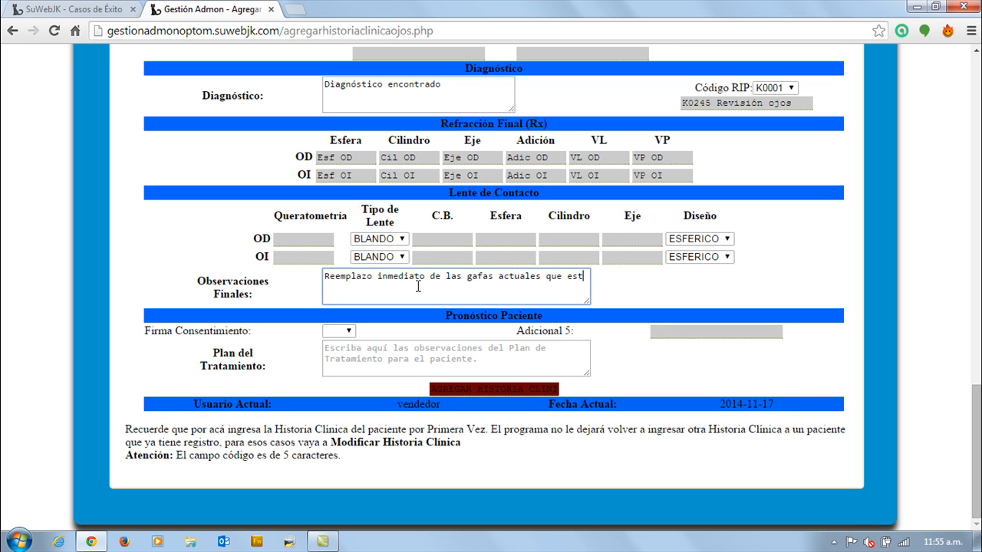
pyautogui.write('á usando el paciente')
# Enter "Reemplazo de gafas" as the treatment plan and add the clinical history to the system.
pyautogui.click(348, 333)
pyautogui.click(348, 336)
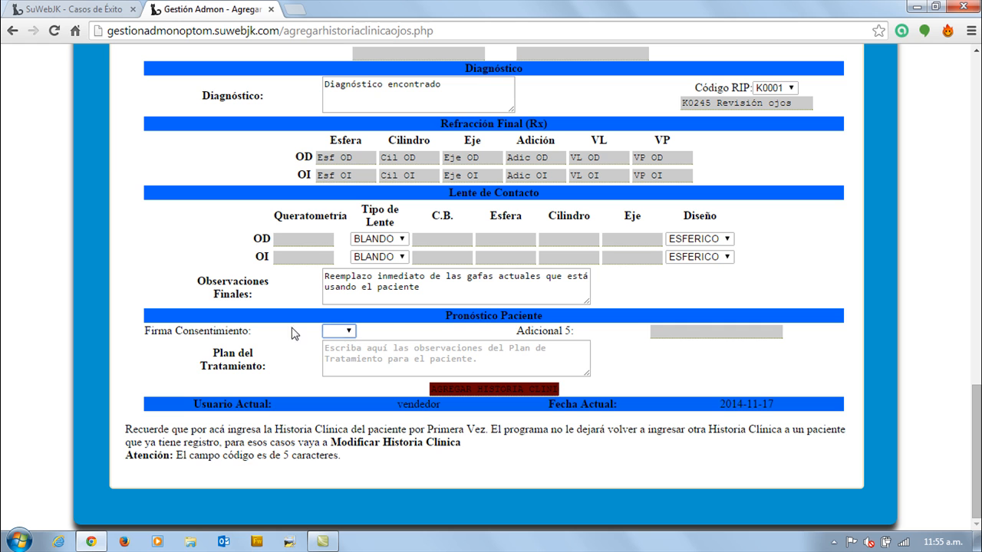
pyautogui.click(660, 331)
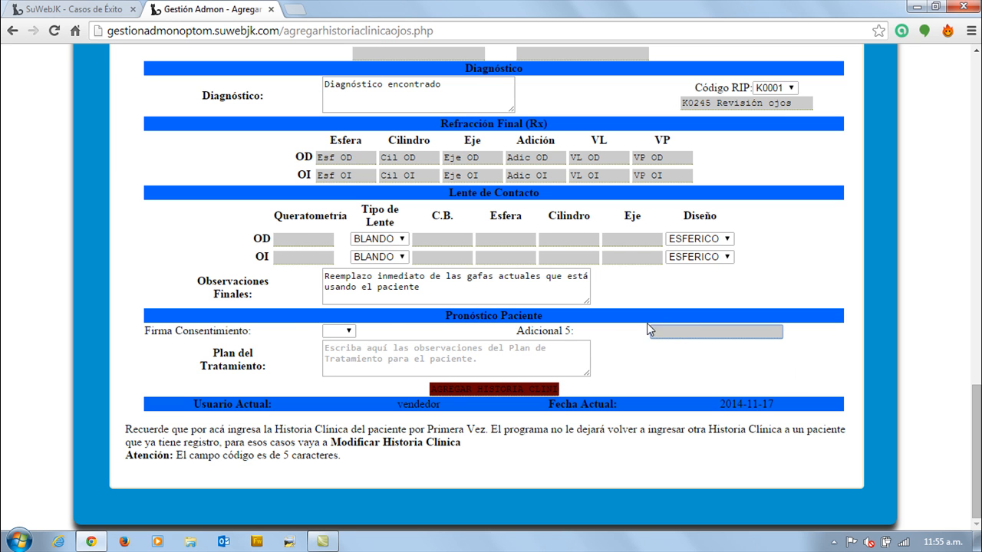
pyautogui.click(373, 351)
pyautogui.write('Reemplazo de gafas')
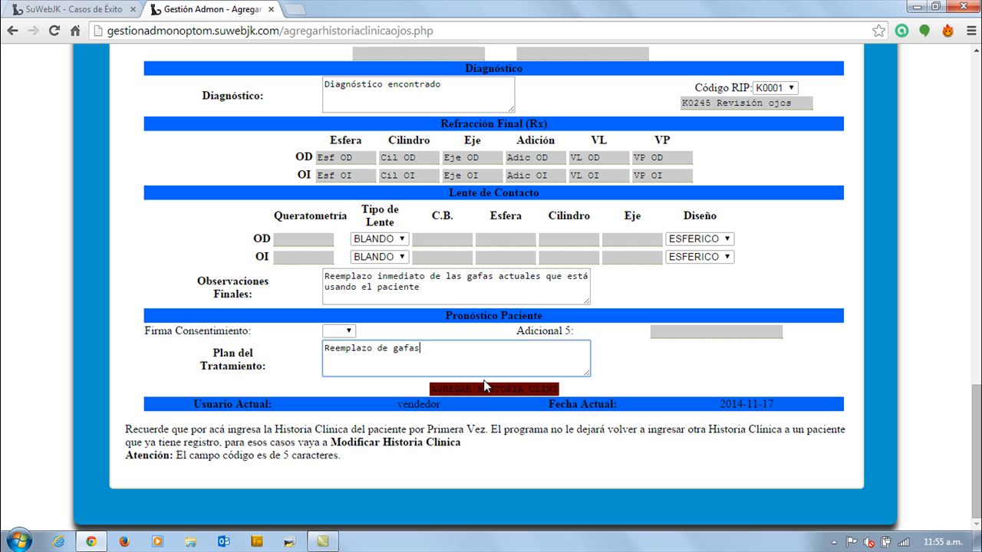
pyautogui.click(492, 390)
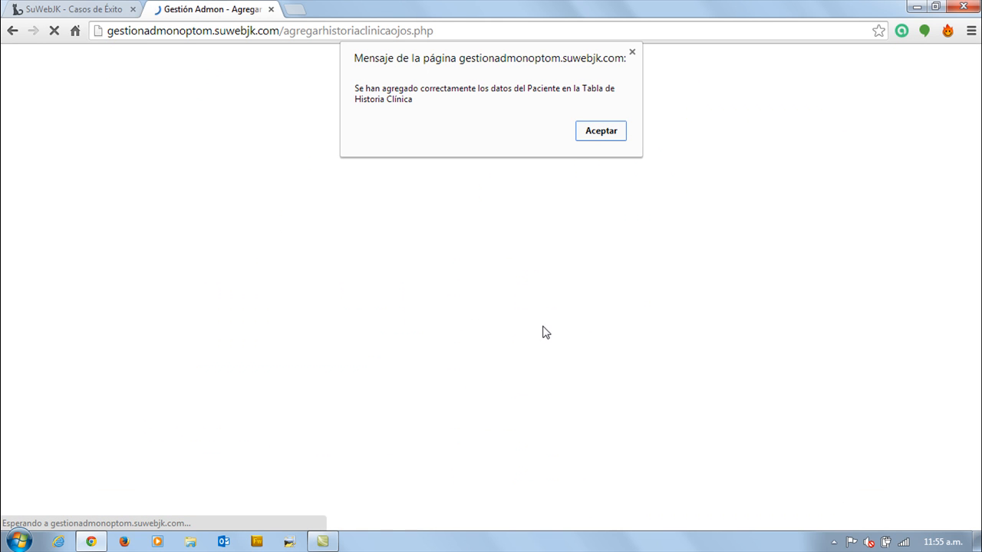
pyautogui.click(587, 132)
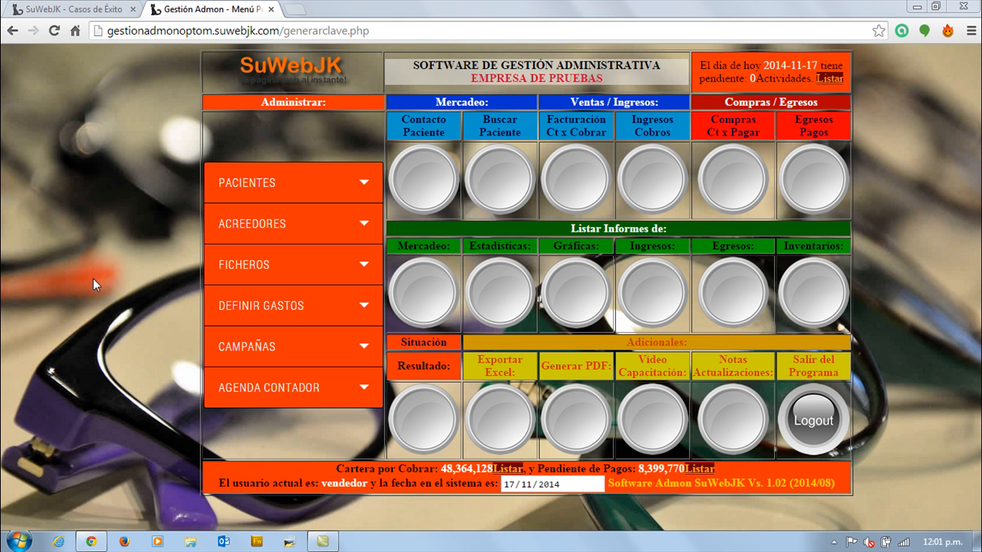
# Open the form for viewing or modifying clinical histories and load the patient's record by searching for the patient's code.
pyautogui.click(256, 184)
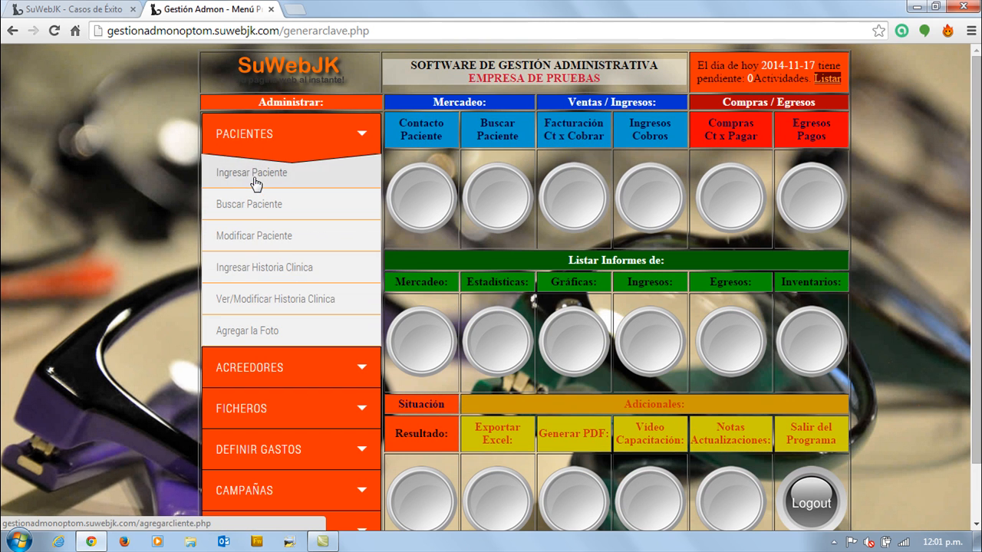
pyautogui.click(289, 302)
pyautogui.click(373, 200)
pyautogui.write('520')
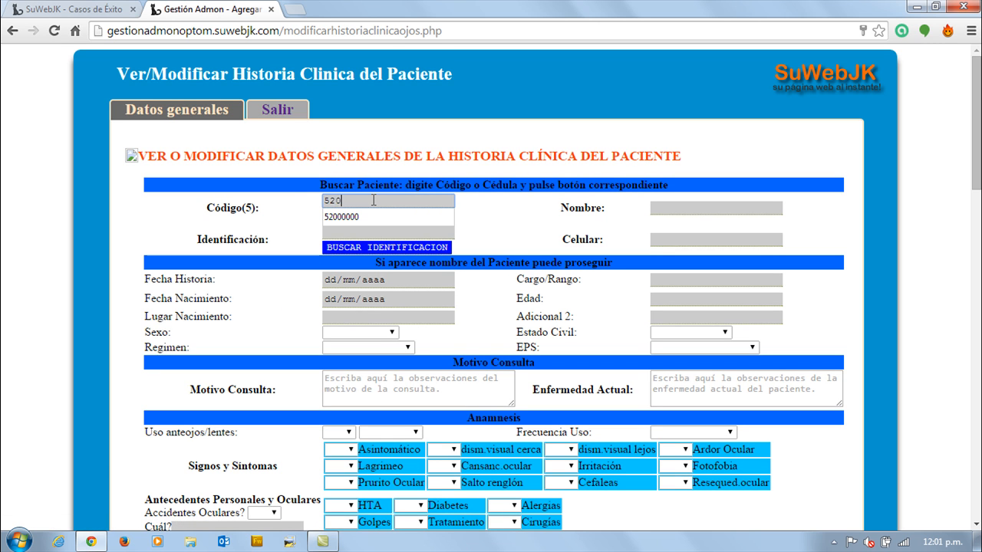
pyautogui.write('0')
pyautogui.click(375, 216)
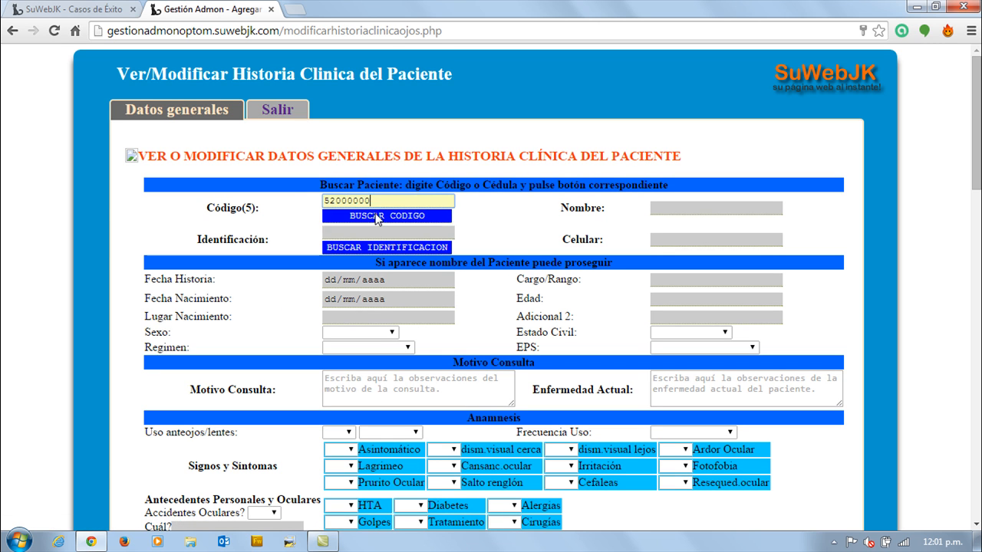
pyautogui.click(375, 215)
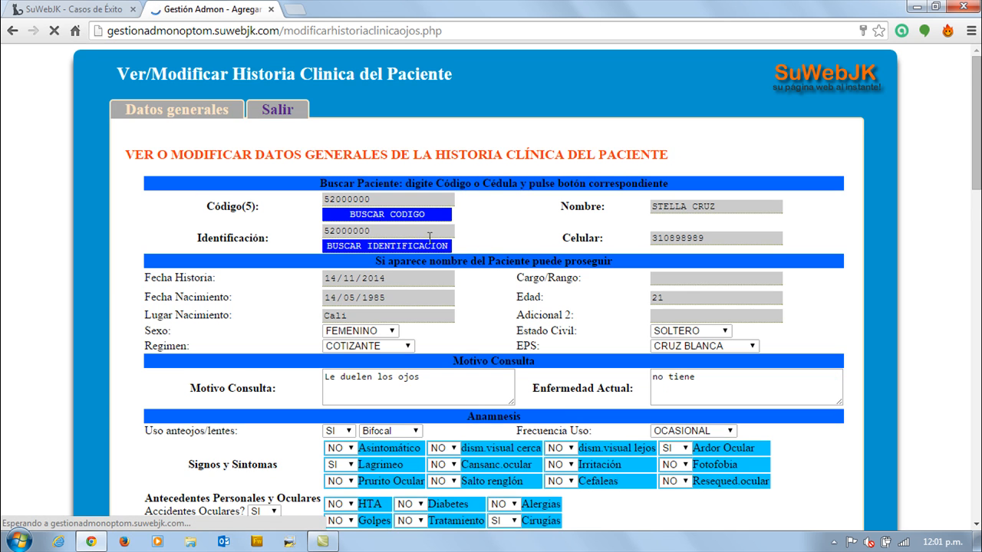
# Review the patient's saved clinical history from the general data down to the treatment plan and second-password field.
pyautogui.scroll(-1, 375, 216)
pyautogui.scroll(-10, 537, 306)
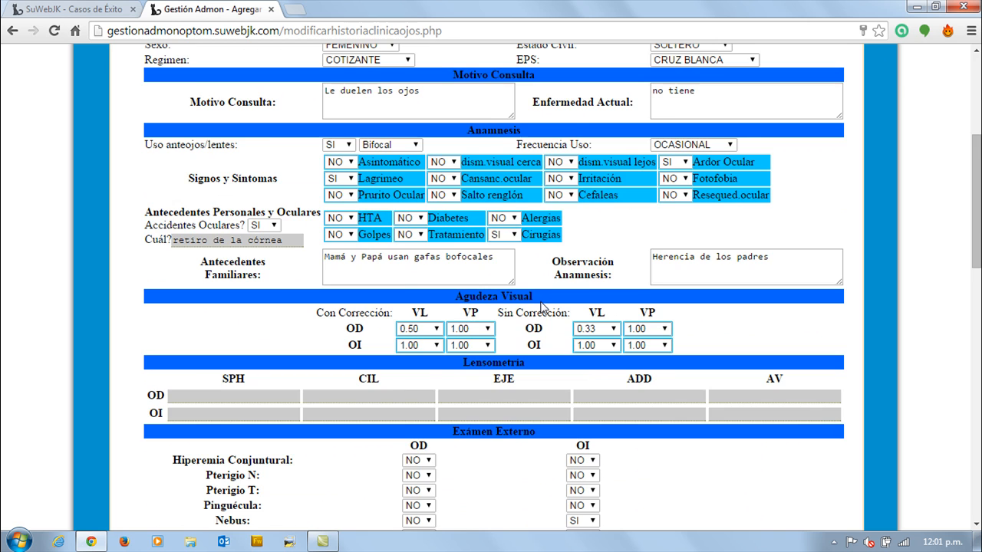
pyautogui.scroll(-3, 537, 306)
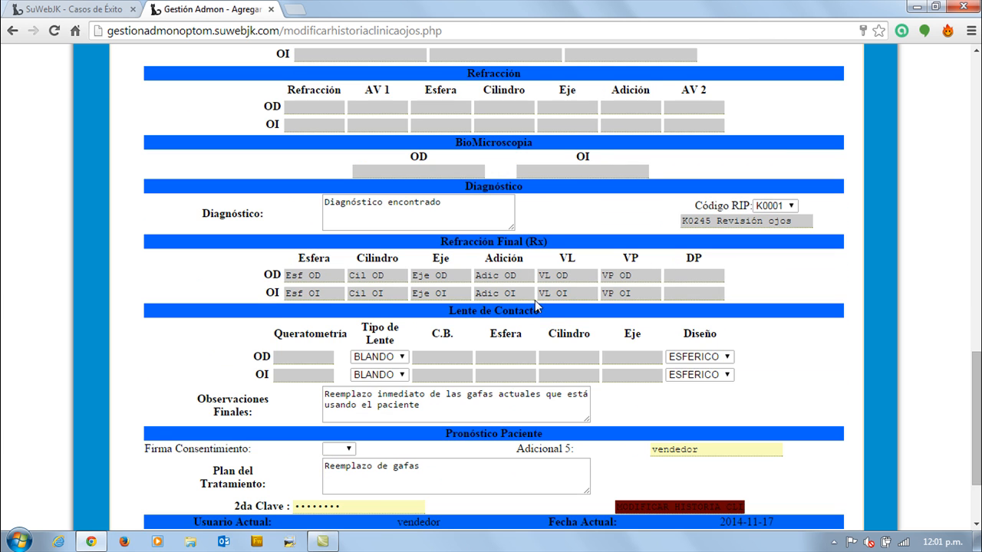
pyautogui.scroll(-2, 494, 368)
pyautogui.scroll(3, 499, 374)
pyautogui.scroll(-1, 499, 374)
pyautogui.scroll(-1, 491, 379)
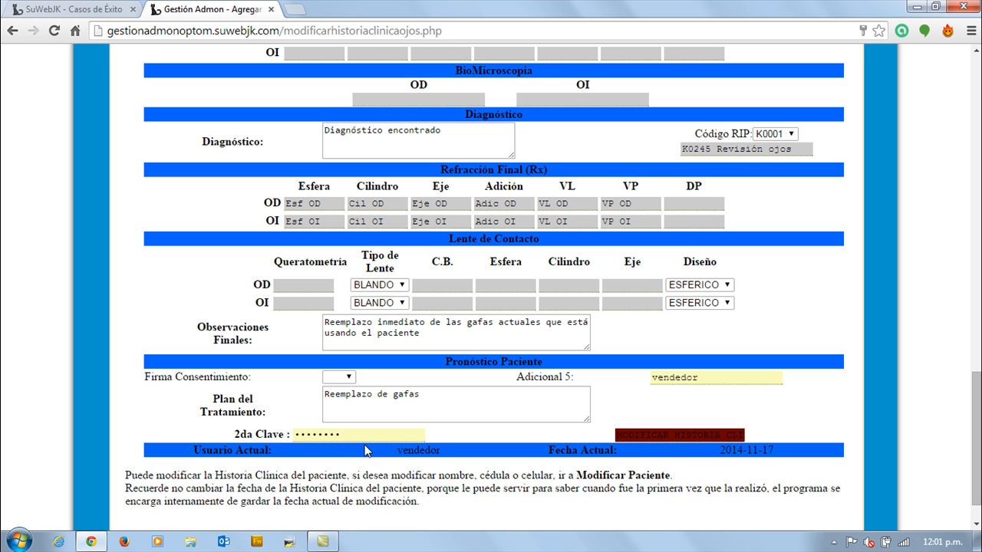
# Fill in the DP values of the final refraction with "DP OD" for OD and "DO OI" for OI.
pyautogui.scroll(1, 487, 407)
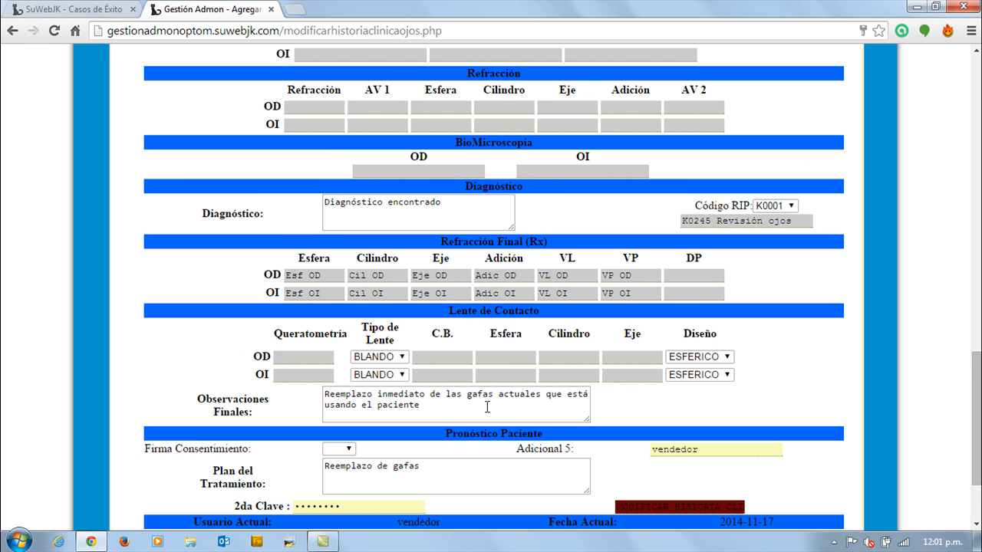
pyautogui.scroll(-1, 487, 408)
pyautogui.scroll(1, 487, 407)
pyautogui.click(674, 273)
pyautogui.write('DO')
pyautogui.write('O')
pyautogui.press('Left')
pyautogui.press('Left')
pyautogui.press('Left')
pyautogui.press('BackSpace')
pyautogui.write('P')
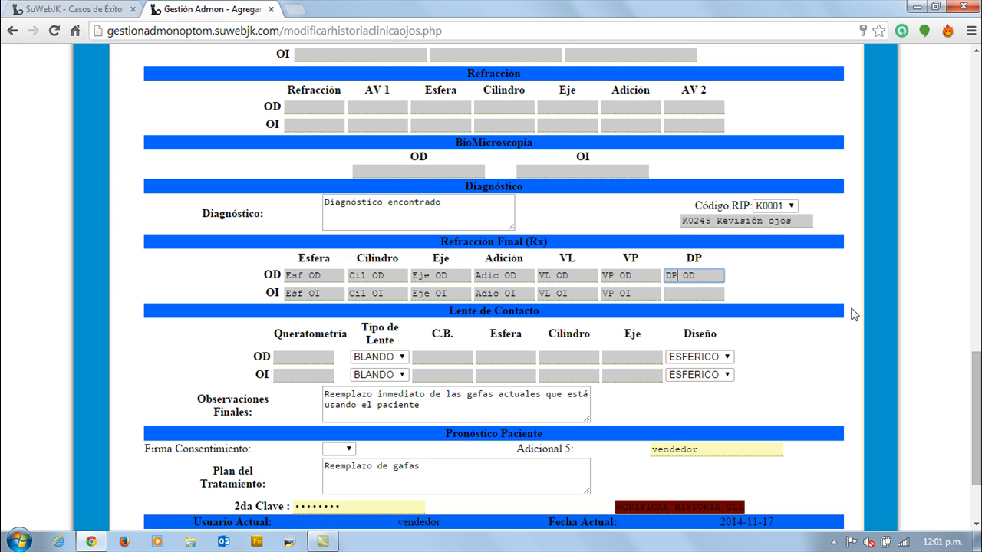
pyautogui.click(701, 296)
pyautogui.write('DO OI')
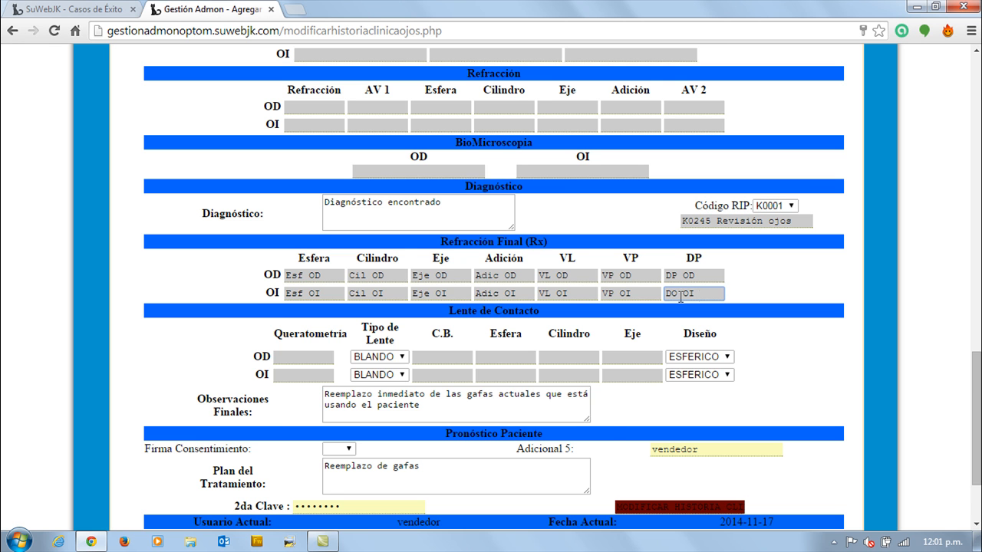
# Enter the second password and save the modifications to the patient's clinical history.
pyautogui.scroll(-2, 681, 297)
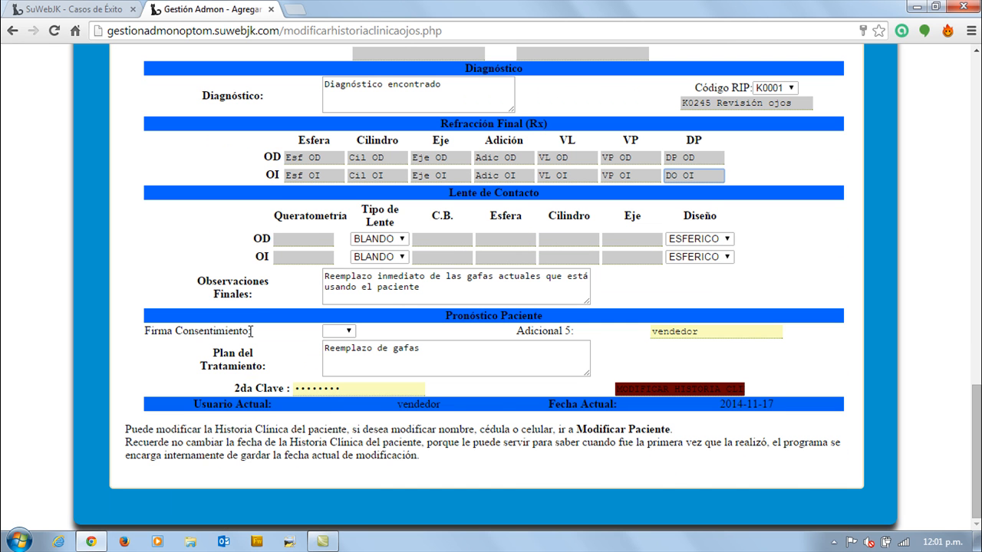
pyautogui.moveTo(381, 386); pyautogui.dragTo(259, 375)
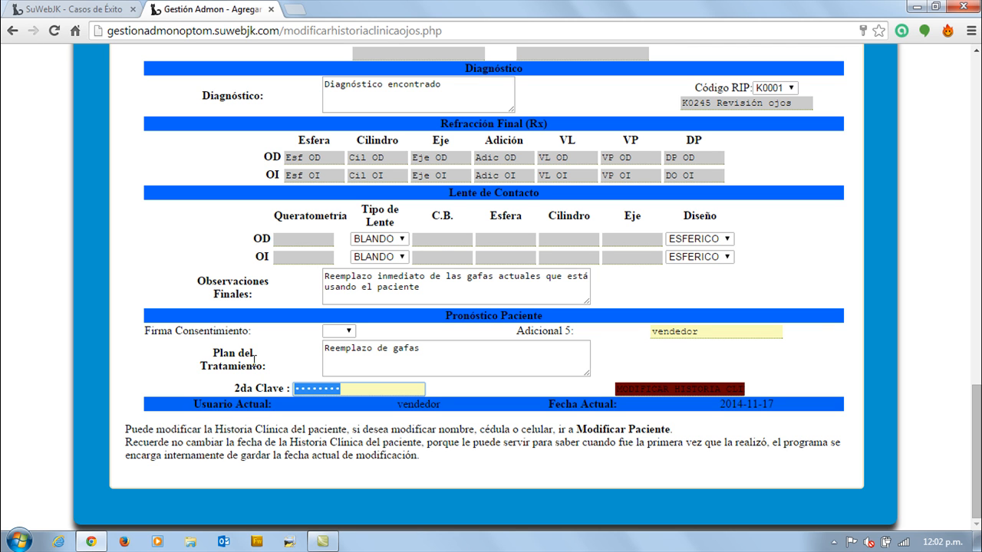
pyautogui.write('1••••••••')
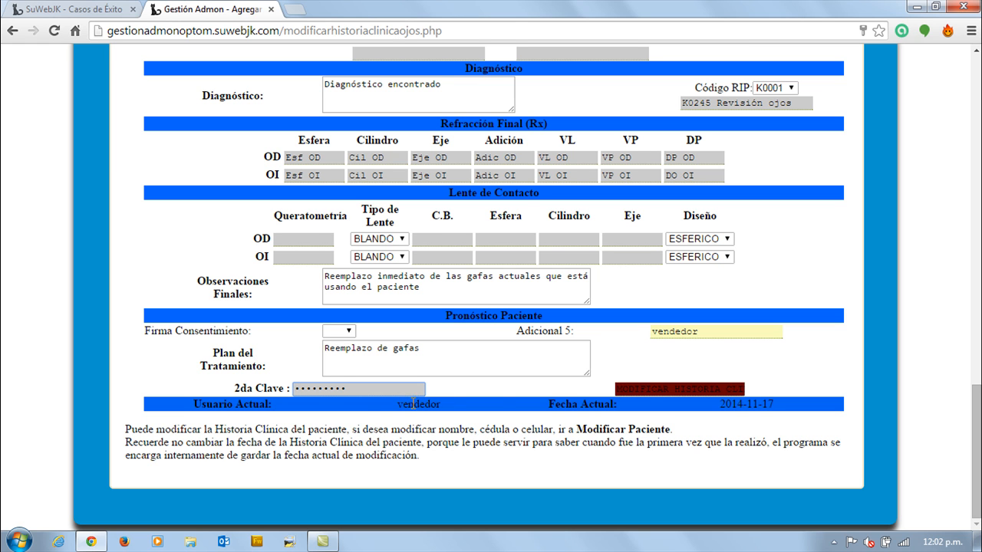
pyautogui.click(645, 388)
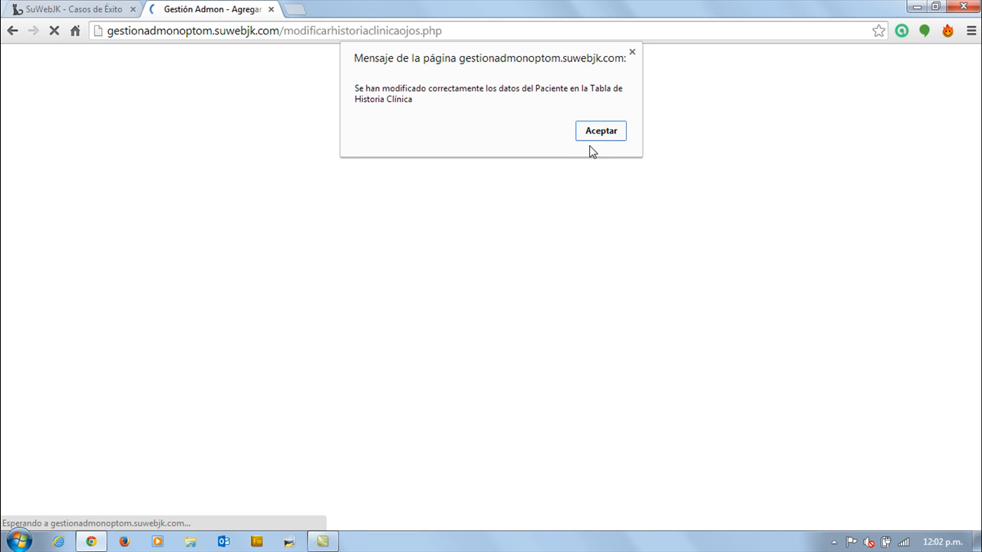
pyautogui.click(593, 138)
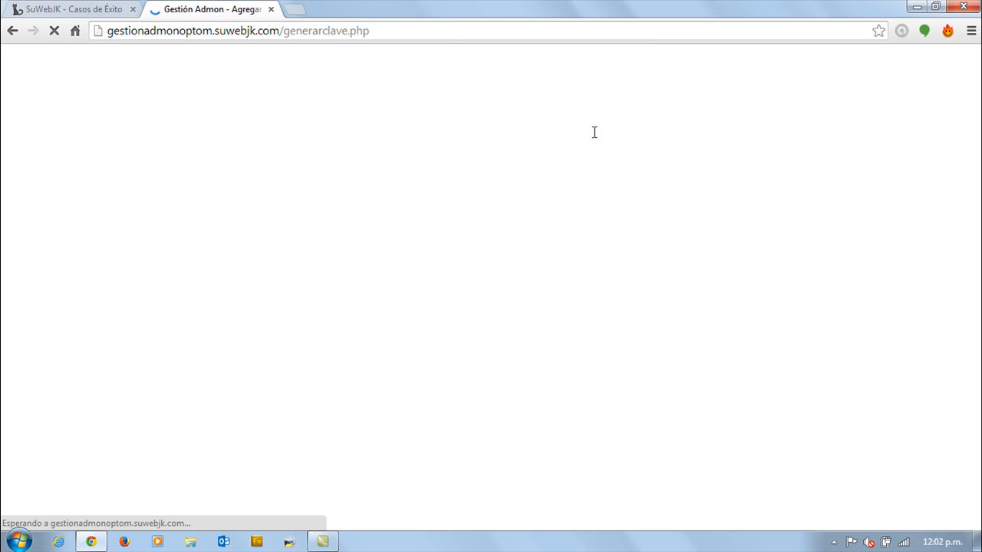
# Open the invoice and accounts receivable entry form and load the patient's data by searching for the patient's code.
pyautogui.click(280, 182)
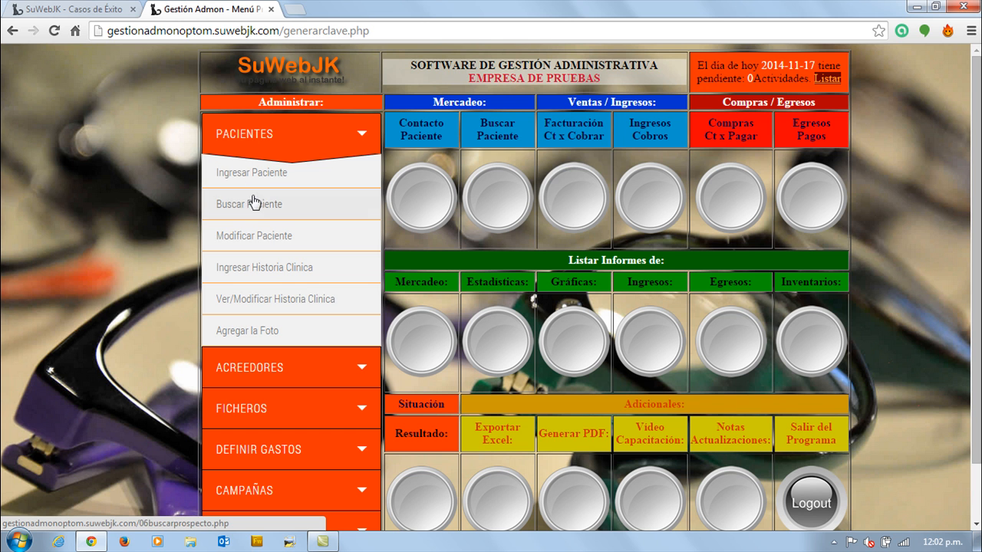
pyautogui.click(565, 201)
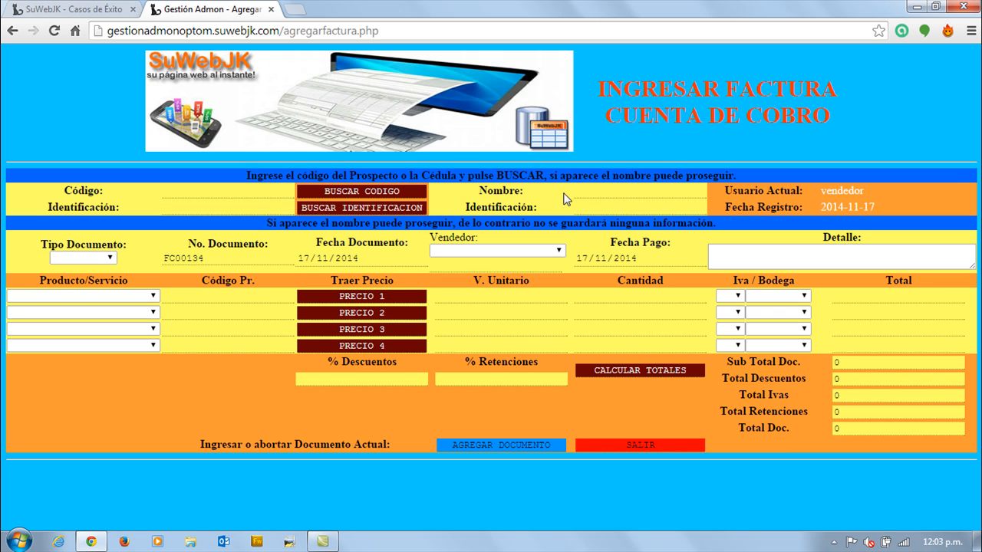
pyautogui.click(249, 189)
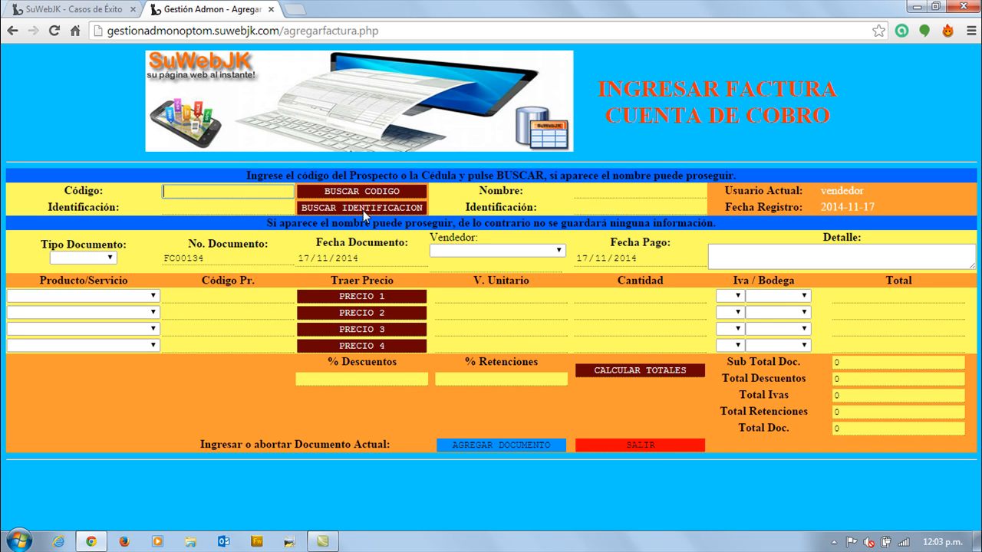
pyautogui.write('5271')
pyautogui.press('BackSpace')
pyautogui.press('BackSpace')
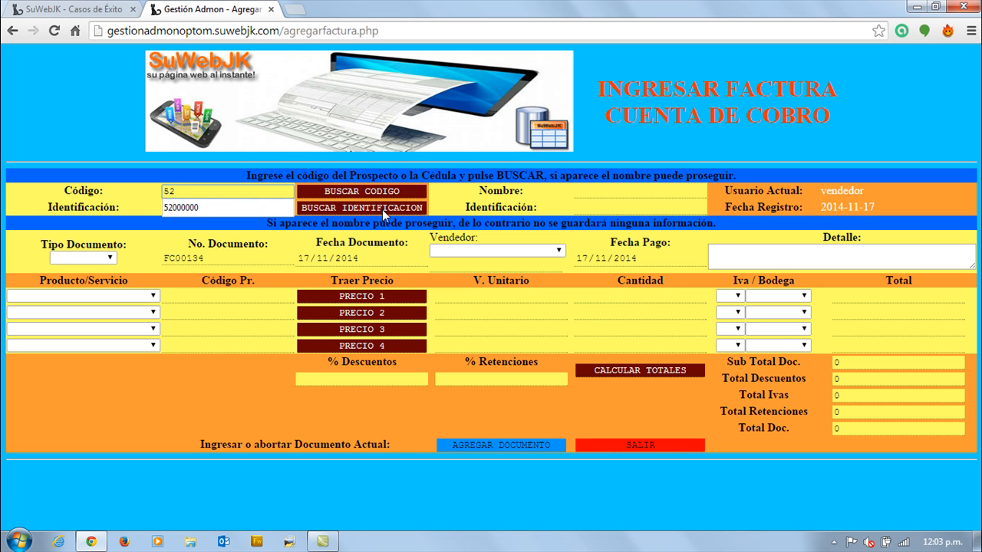
pyautogui.click(238, 206)
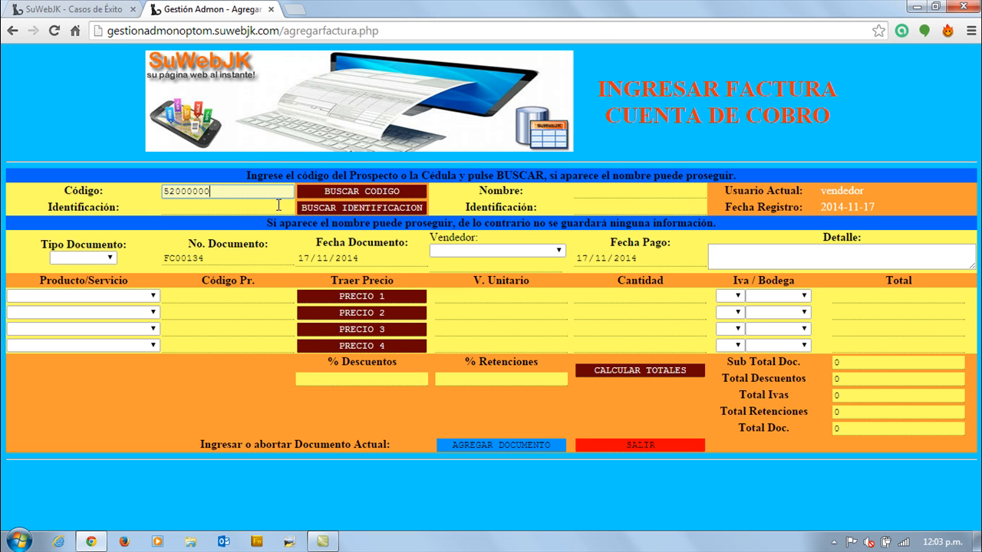
pyautogui.click(343, 196)
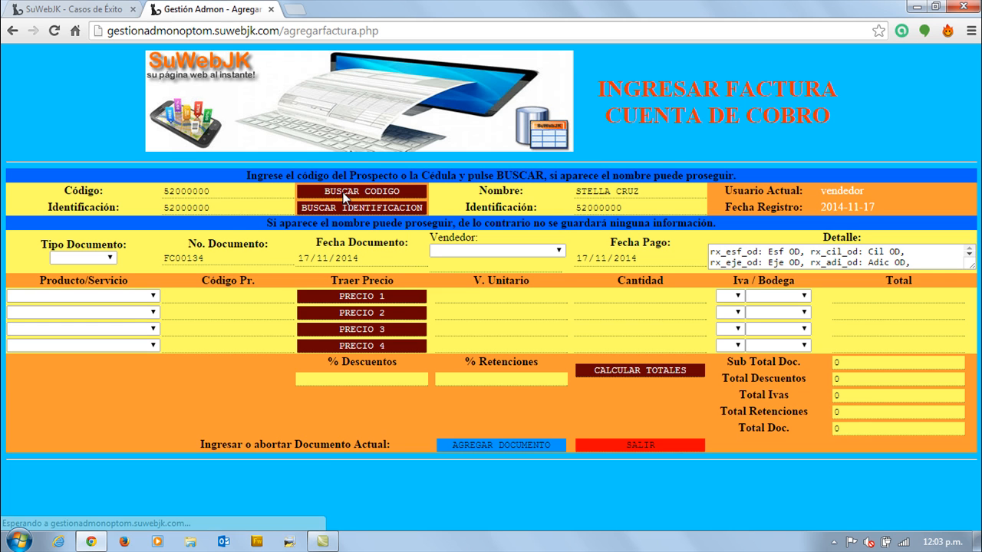
# Set the document type to CREDITO, choose the salesperson, and check the prescription text in the invoice detail.
pyautogui.click(97, 259)
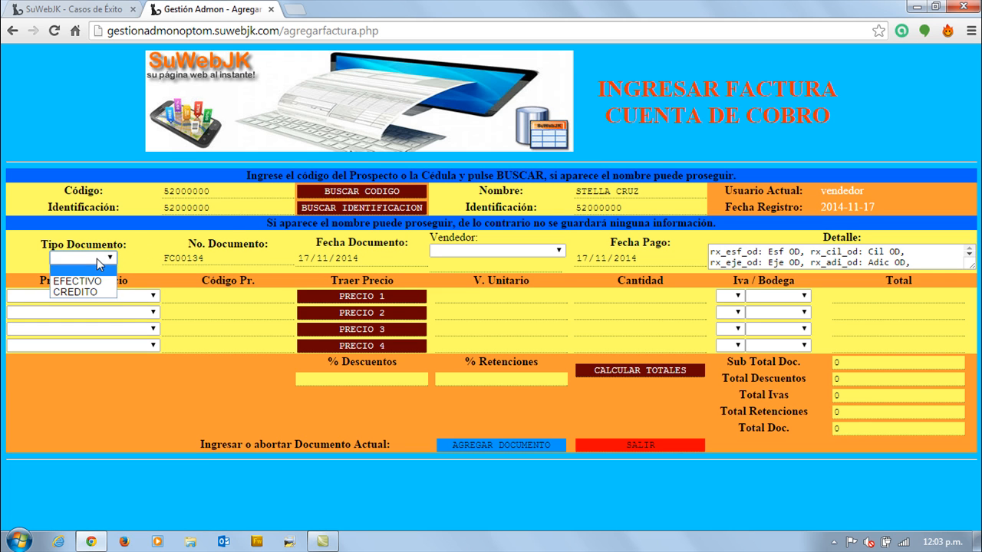
pyautogui.click(76, 293)
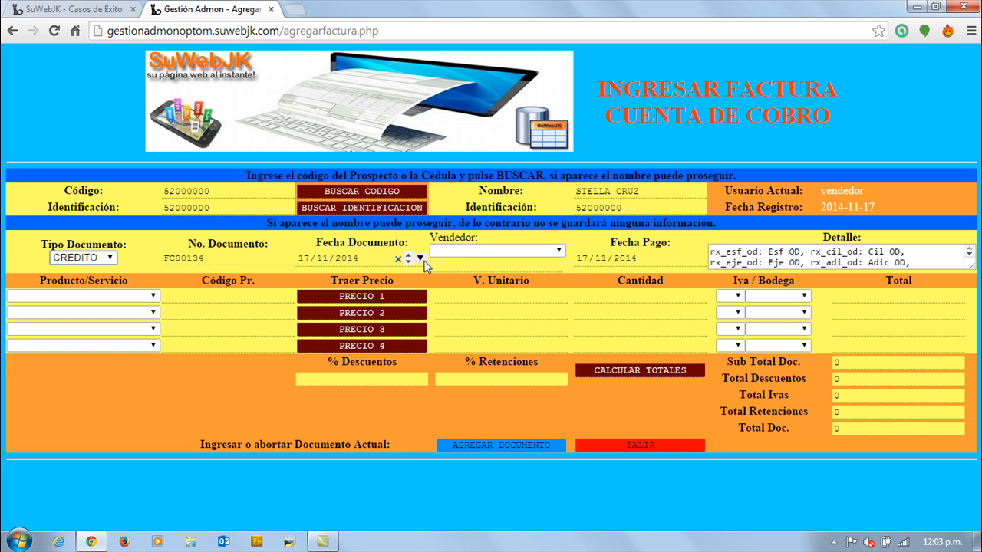
pyautogui.click(452, 249)
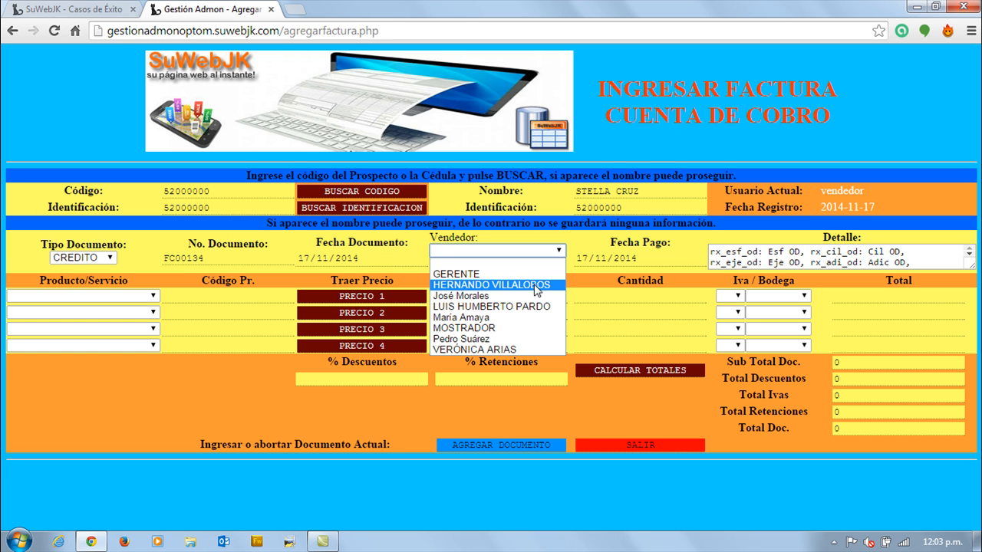
pyautogui.click(534, 306)
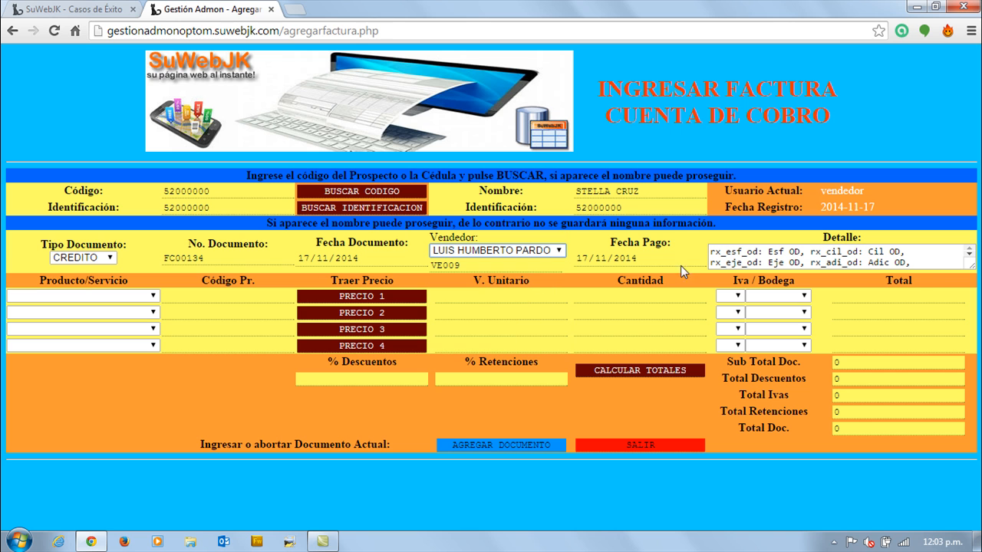
pyautogui.scroll(-3, 970, 258)
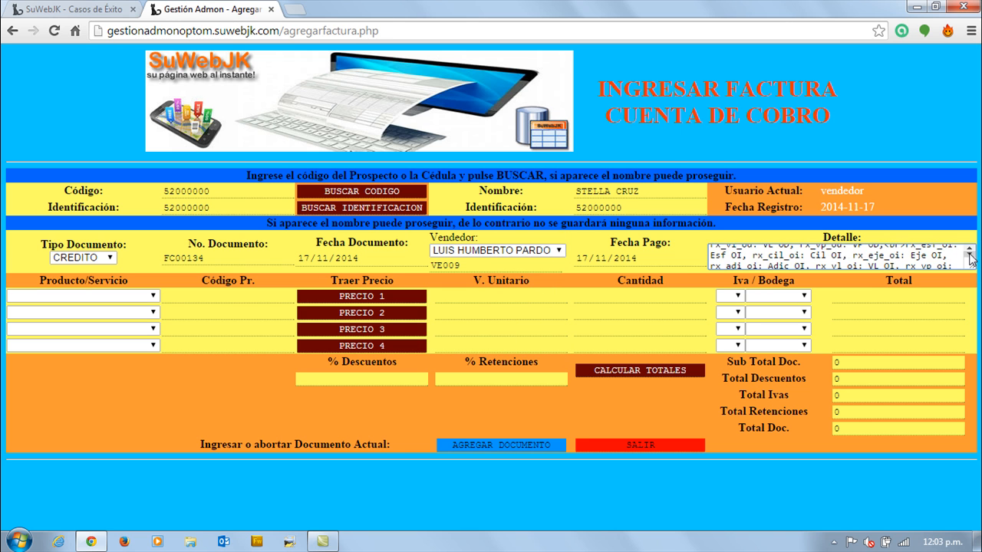
pyautogui.scroll(-3, 970, 258)
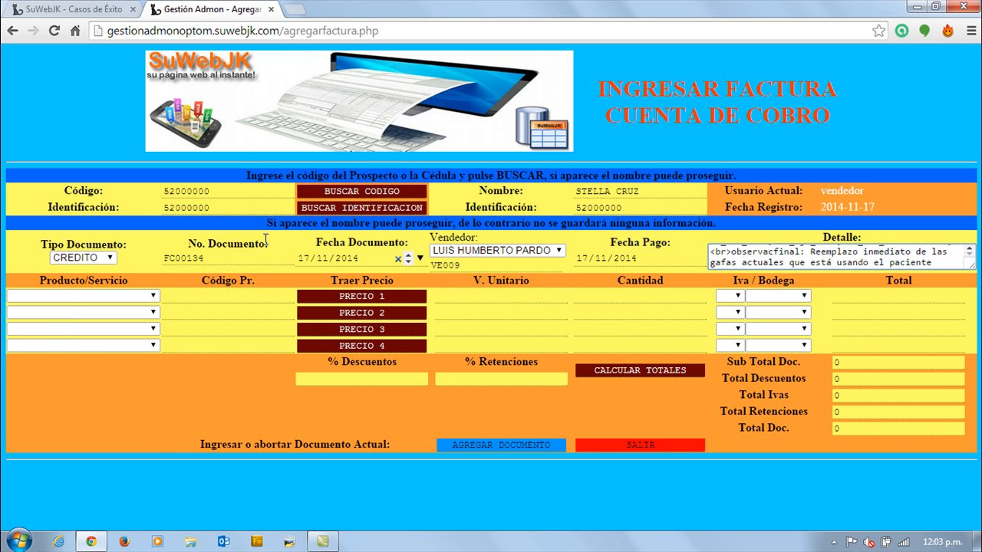
pyautogui.click(82, 295)
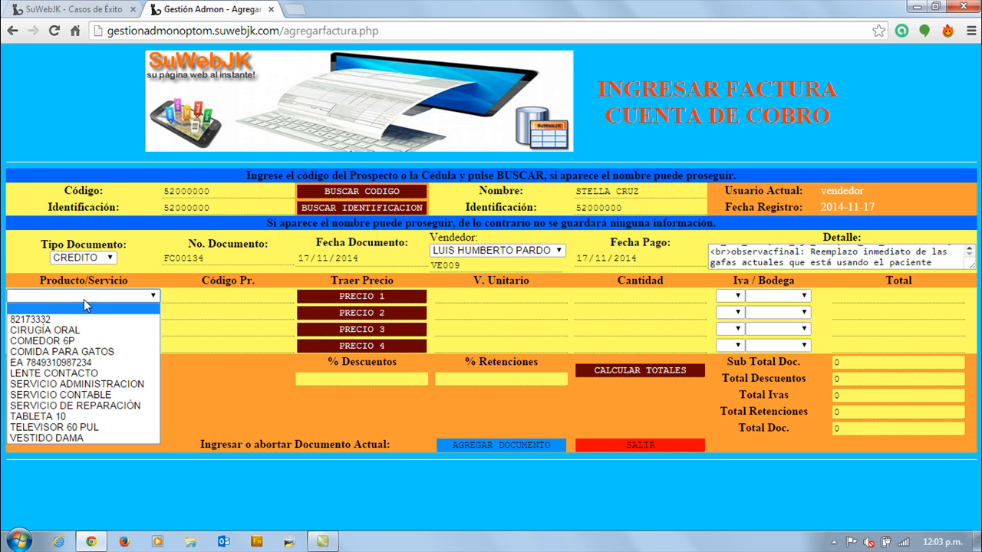
pyautogui.click(88, 362)
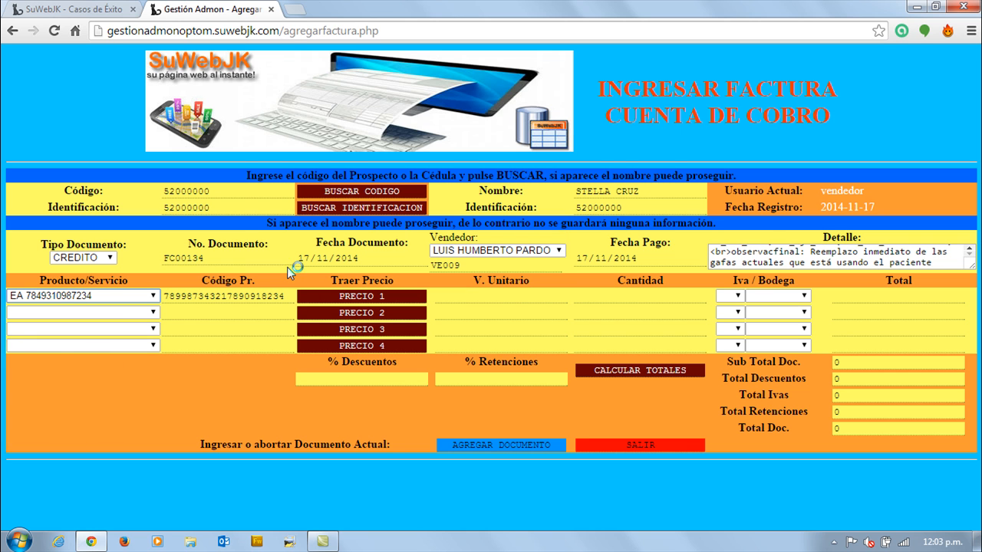
pyautogui.click(348, 297)
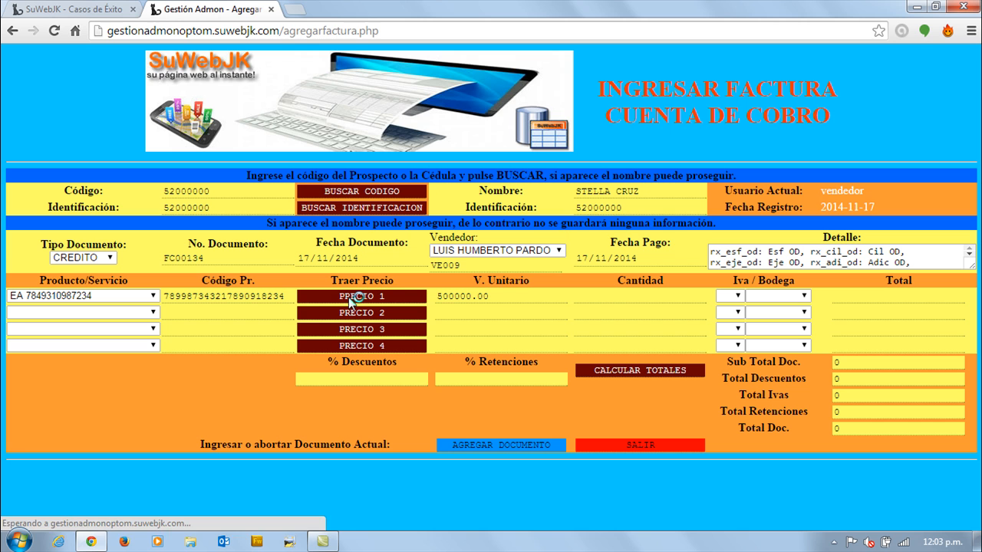
pyautogui.click(598, 296)
pyautogui.write('1')
pyautogui.click(728, 296)
pyautogui.click(730, 339)
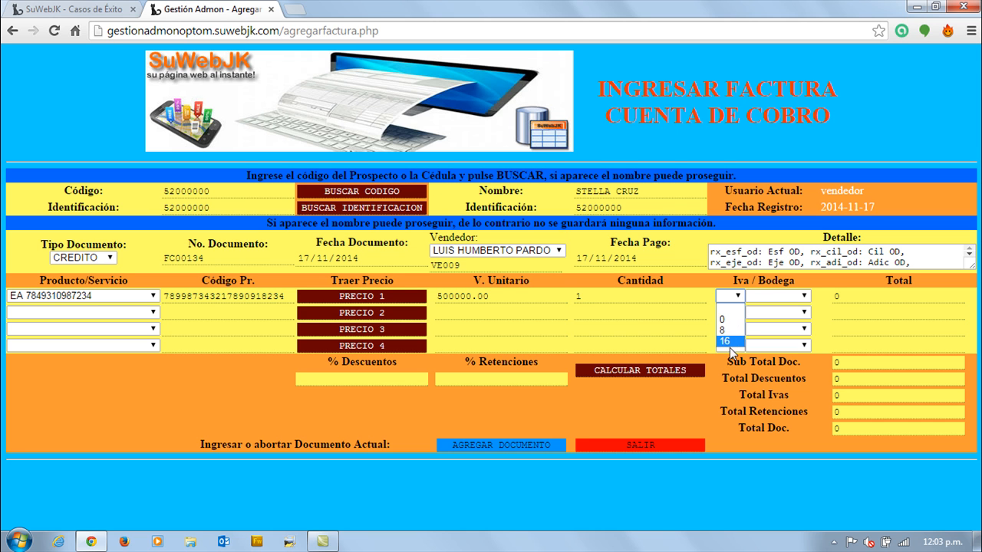
pyautogui.click(769, 297)
pyautogui.click(767, 320)
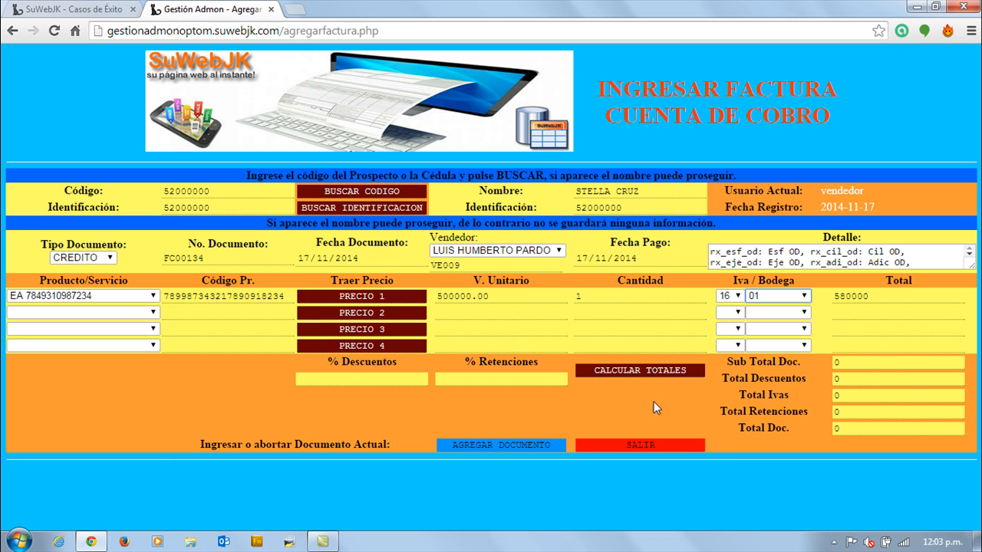
# Add LENTE CONTACTO as the second invoice line with its stored price, quantity 1, 16% IVA and warehouse 01.
pyautogui.click(139, 312)
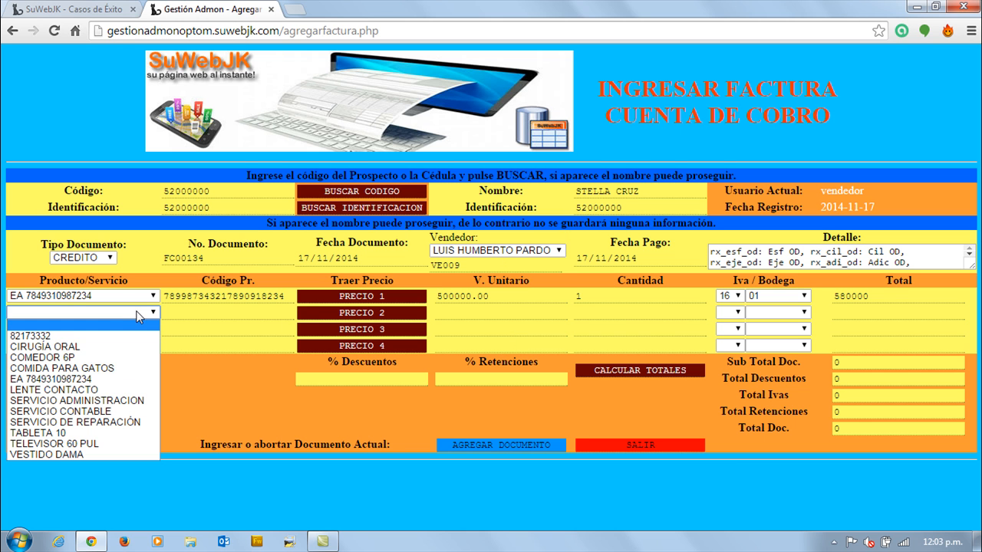
pyautogui.click(92, 390)
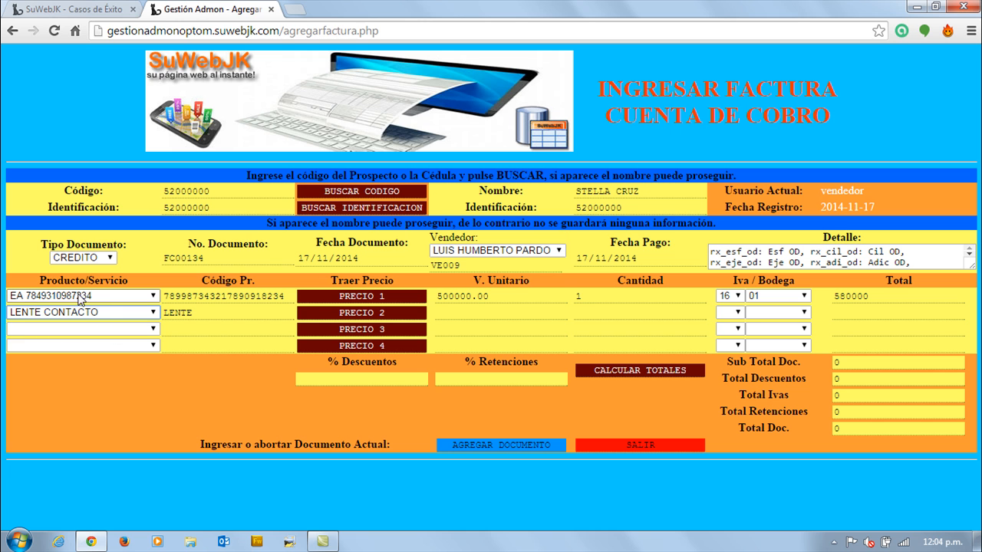
pyautogui.click(359, 314)
pyautogui.click(591, 311)
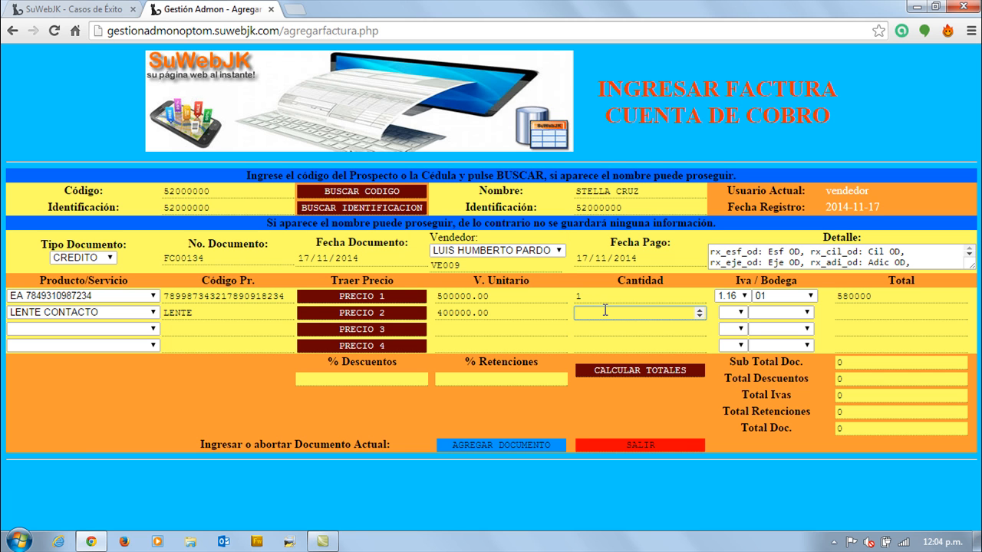
pyautogui.click(733, 312)
pyautogui.click(732, 359)
pyautogui.click(775, 313)
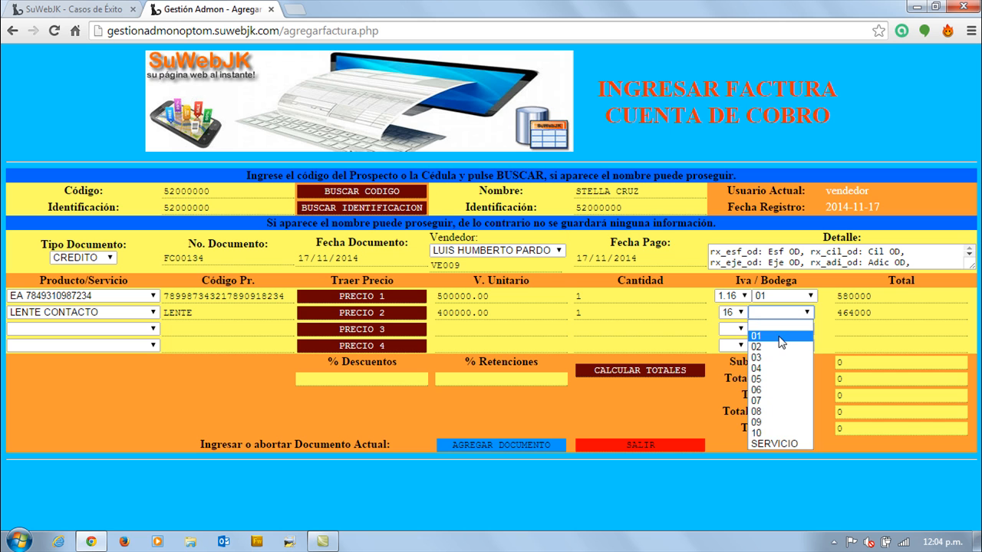
pyautogui.click(781, 342)
# Set the invoice discount to 5% and leave the retentions percentage blank.
pyautogui.click(375, 380)
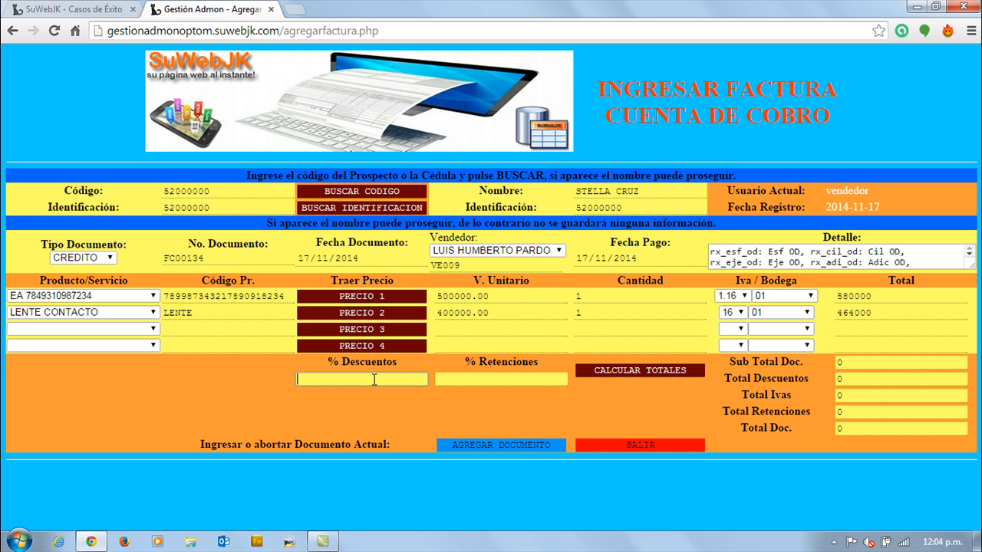
pyautogui.write('5')
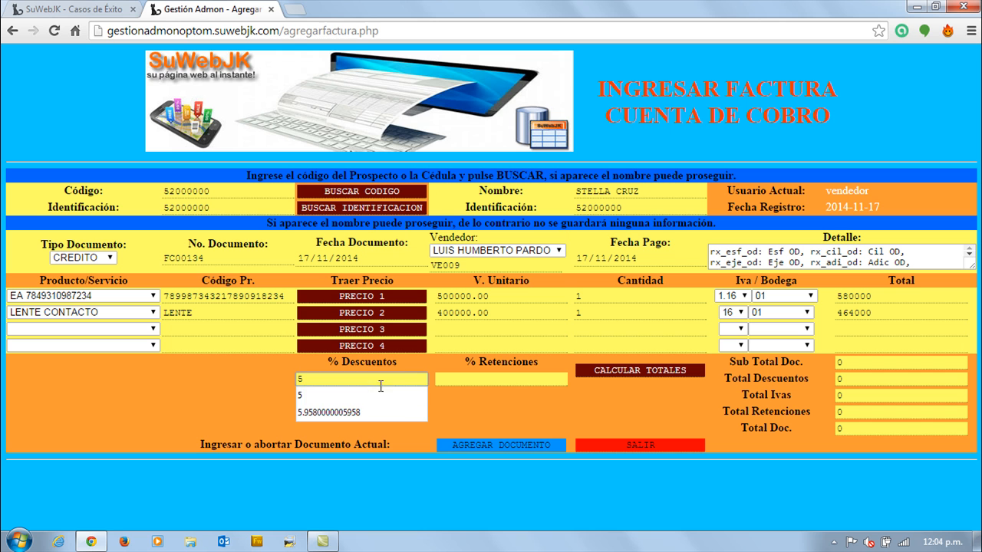
pyautogui.click(374, 394)
pyautogui.click(500, 379)
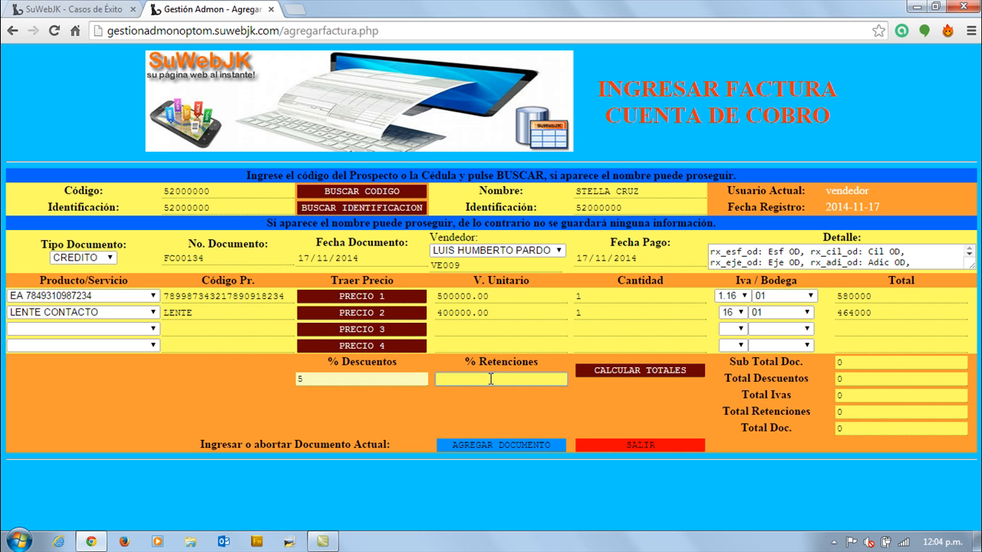
# Calculate the invoice totals and add the document to the system.
pyautogui.click(612, 370)
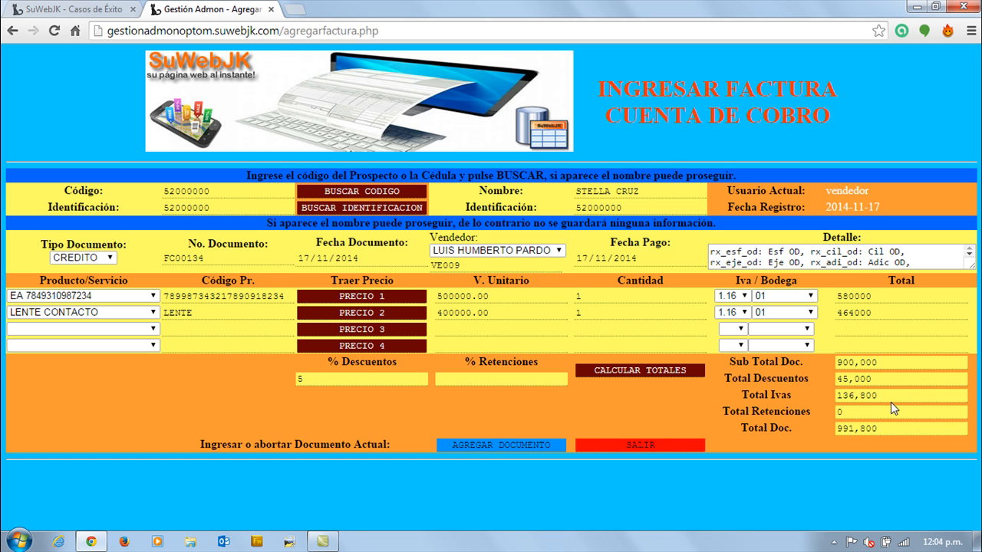
pyautogui.click(494, 445)
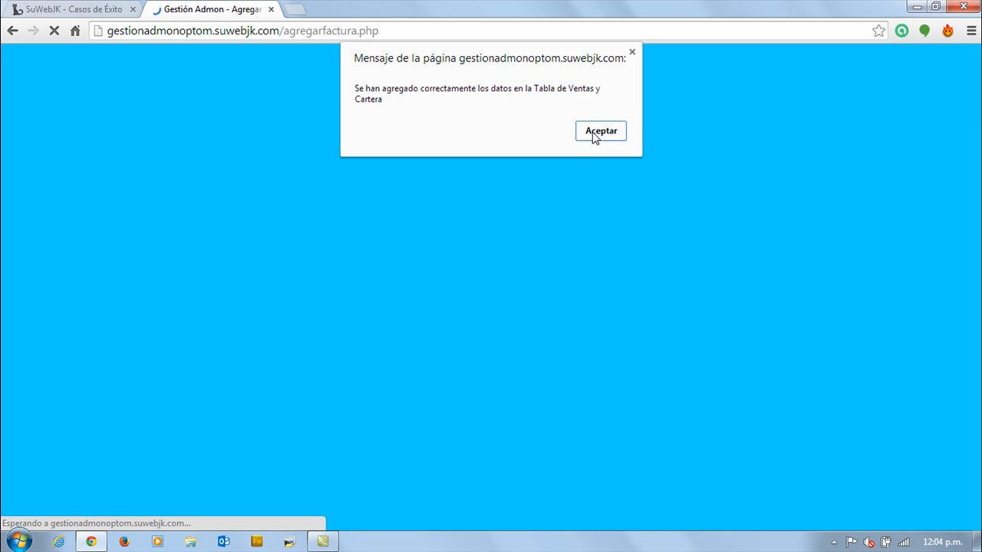
pyautogui.click(599, 131)
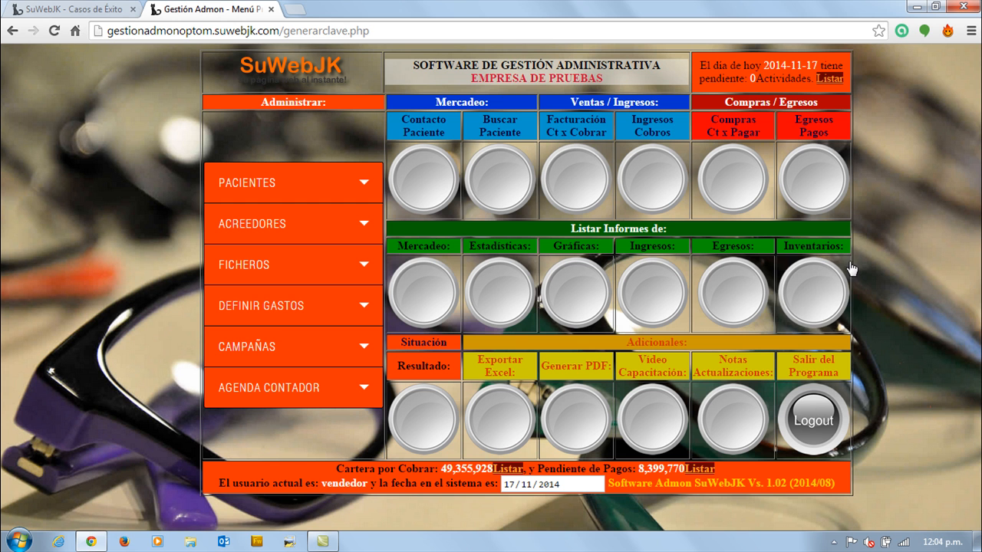
# Open the PDF generation form for invoices and look up document FC00134.
pyautogui.click(586, 415)
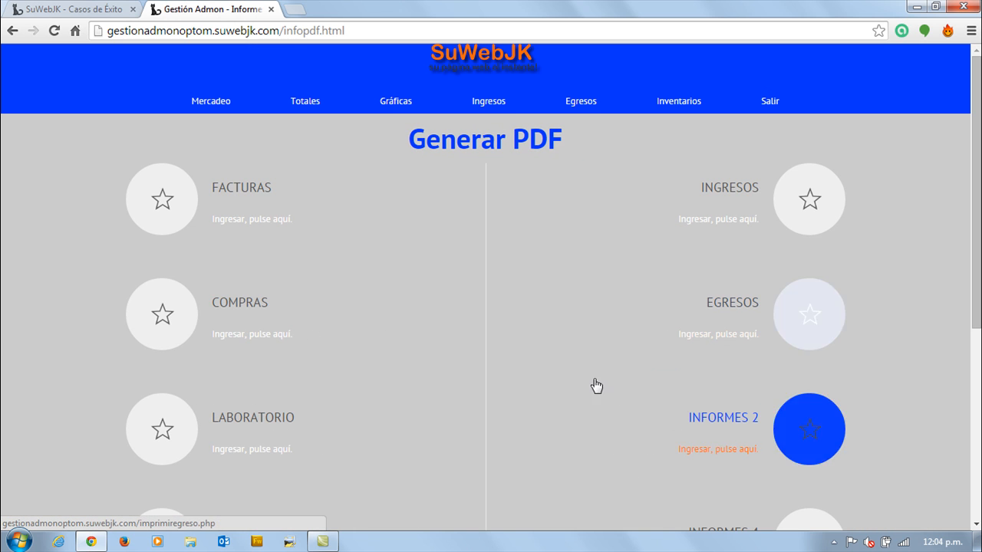
pyautogui.click(162, 201)
pyautogui.click(271, 78)
pyautogui.write('FC00134')
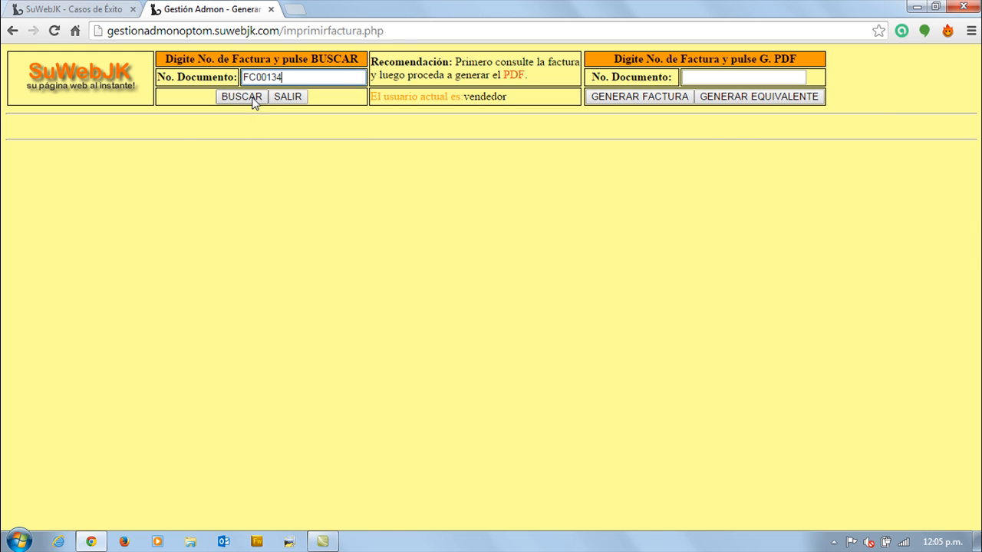
pyautogui.click(254, 99)
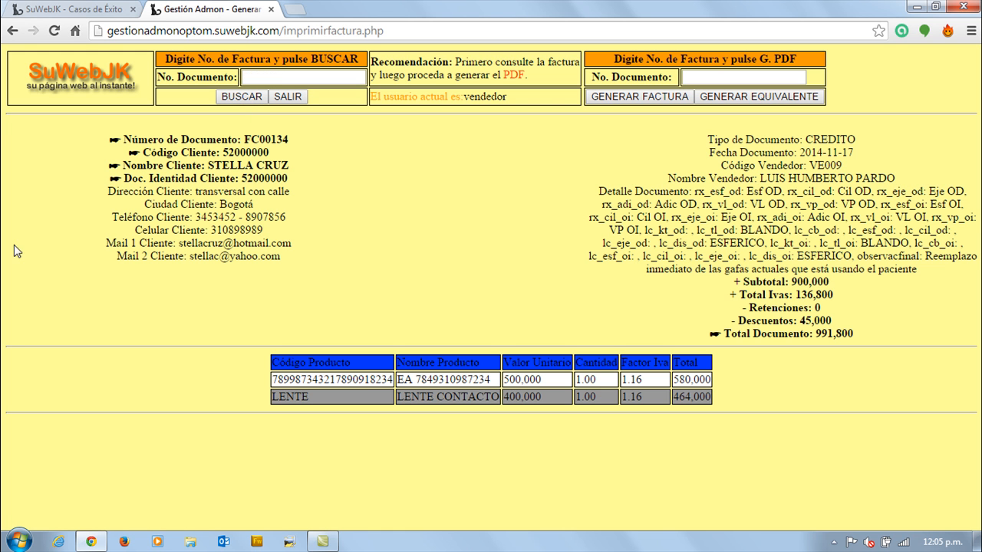
# Generate the sales invoice PDF for document FC00134.
pyautogui.click(689, 78)
pyautogui.write('FC')
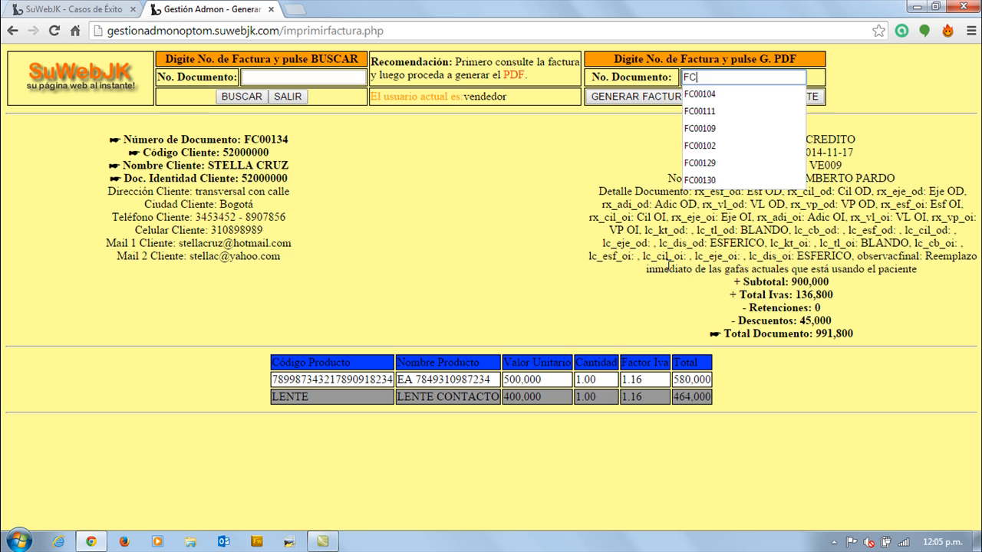
pyautogui.write('00134')
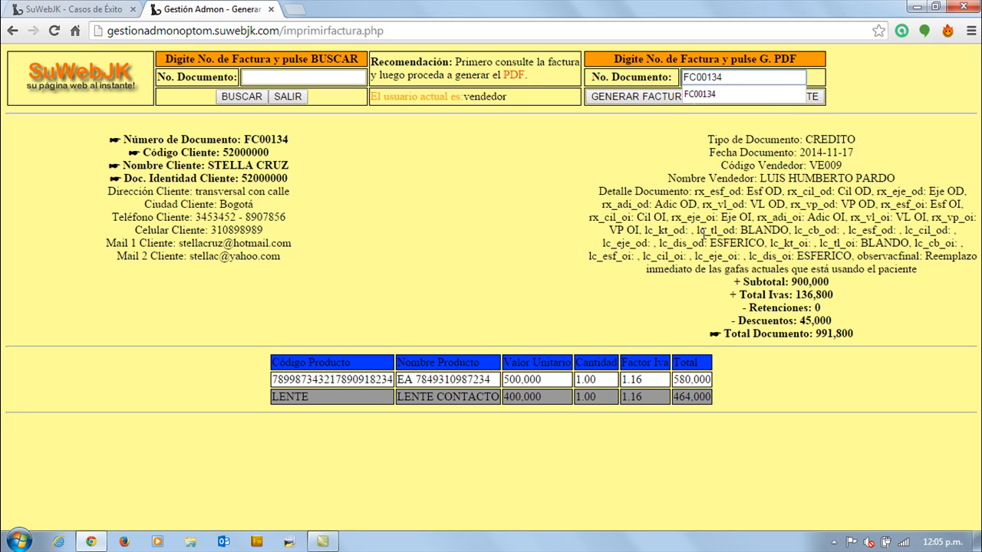
pyautogui.click(625, 97)
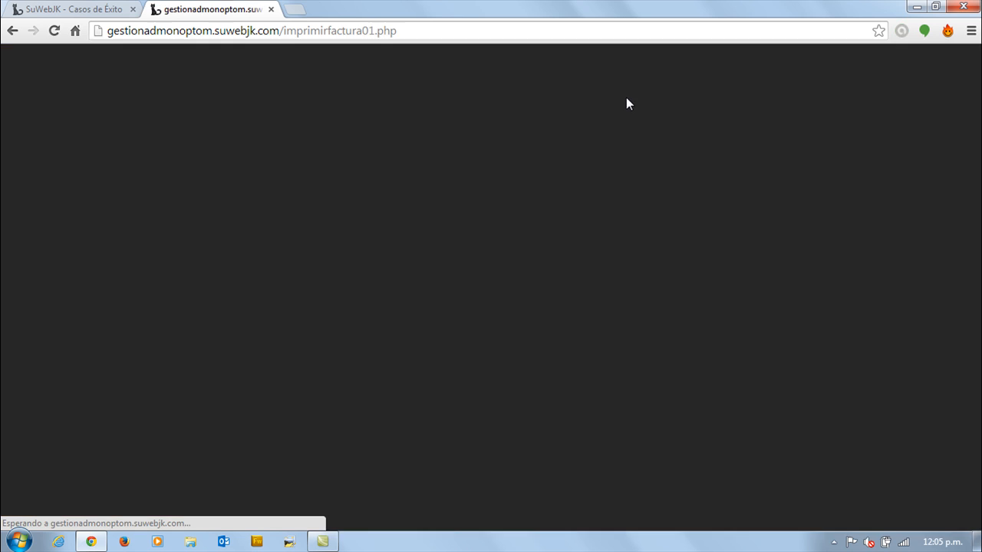
# Examine the invoice PDF, highlighting its prescription, contact lens and final observation lines.
pyautogui.scroll(-4, 478, 157)
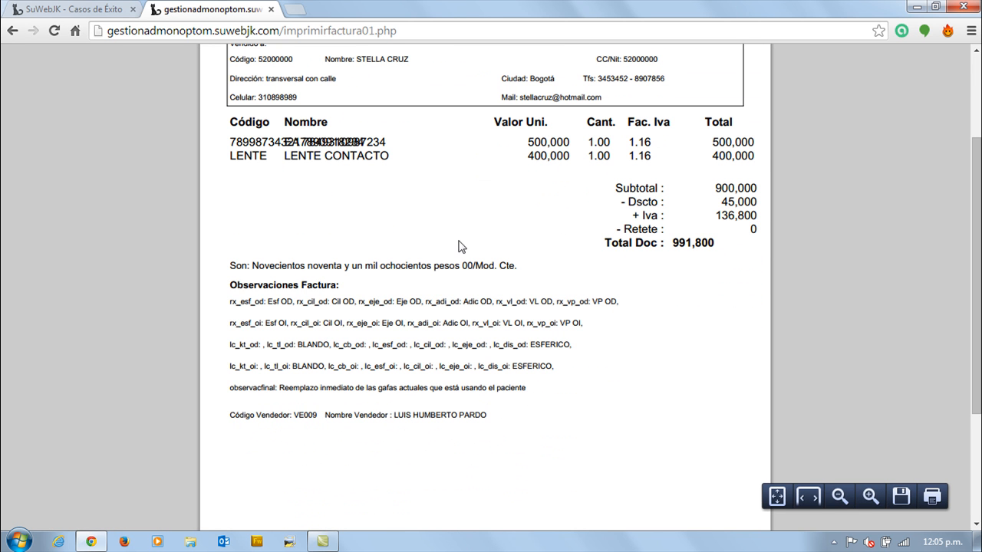
pyautogui.moveTo(384, 302); pyautogui.dragTo(499, 298)
pyautogui.moveTo(313, 326); pyautogui.dragTo(484, 331)
pyautogui.moveTo(558, 369); pyautogui.dragTo(229, 346)
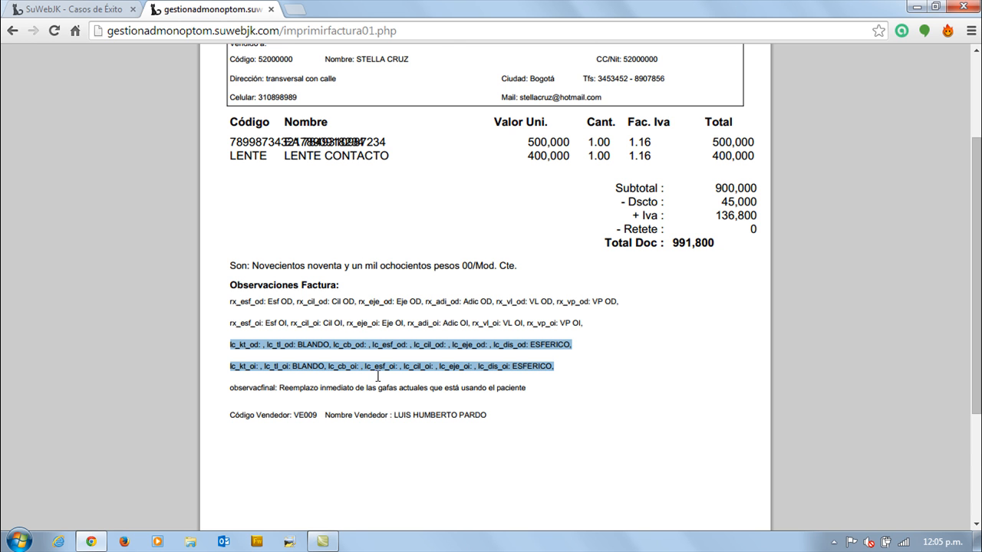
pyautogui.scroll(-3, 383, 318)
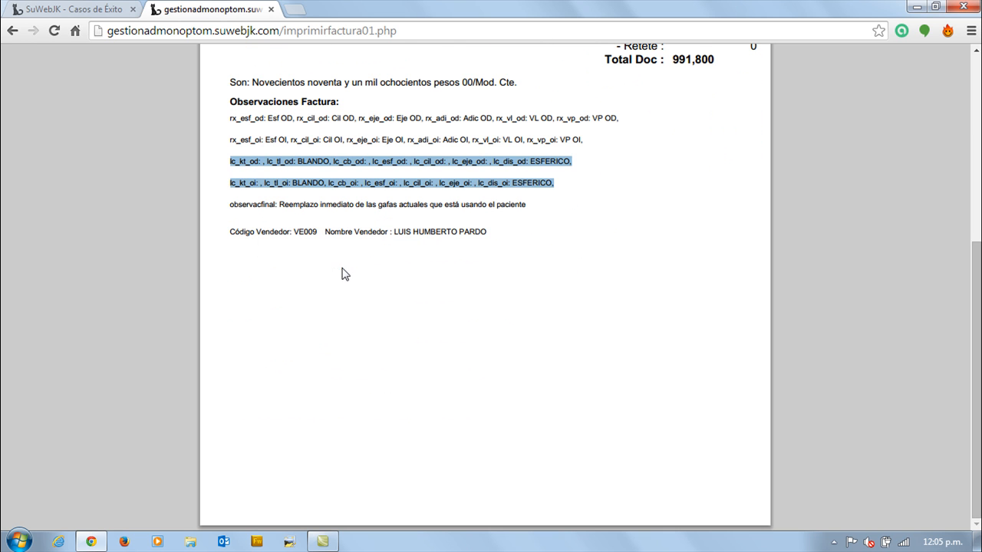
pyautogui.click(276, 204)
pyautogui.moveTo(281, 204); pyautogui.dragTo(524, 206)
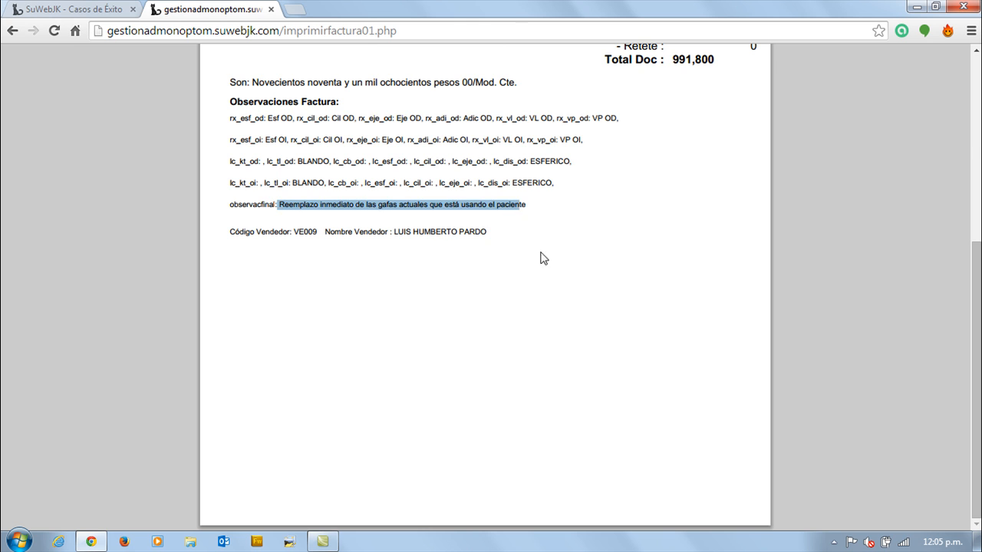
pyautogui.scroll(5, 542, 258)
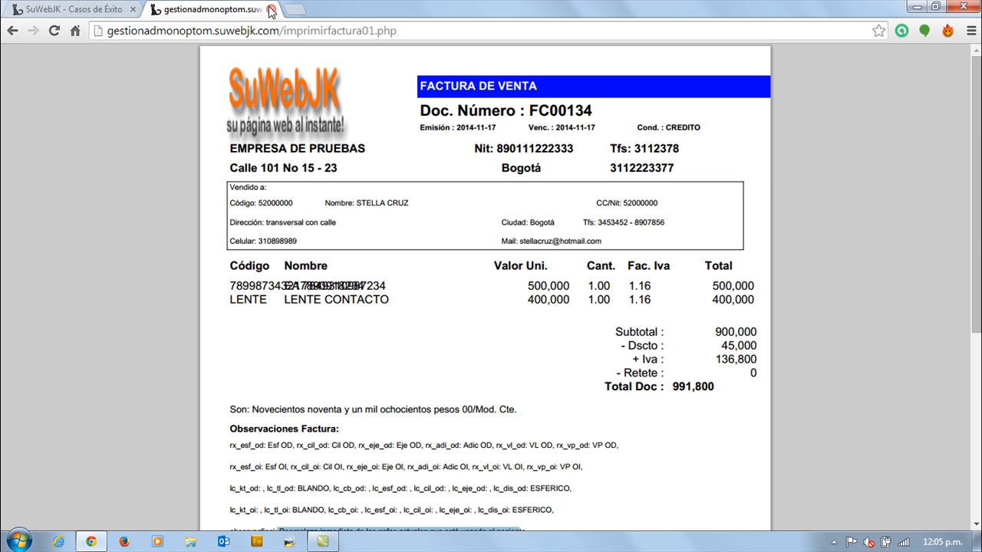
# Leave the invoice PDF and exit the invoice form to the main menu.
pyautogui.click(13, 32)
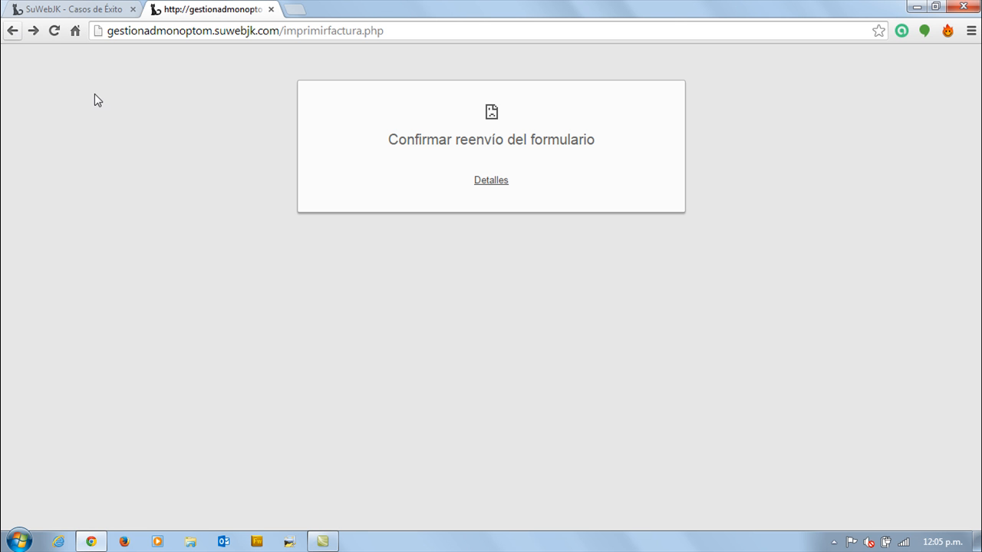
pyautogui.click(13, 31)
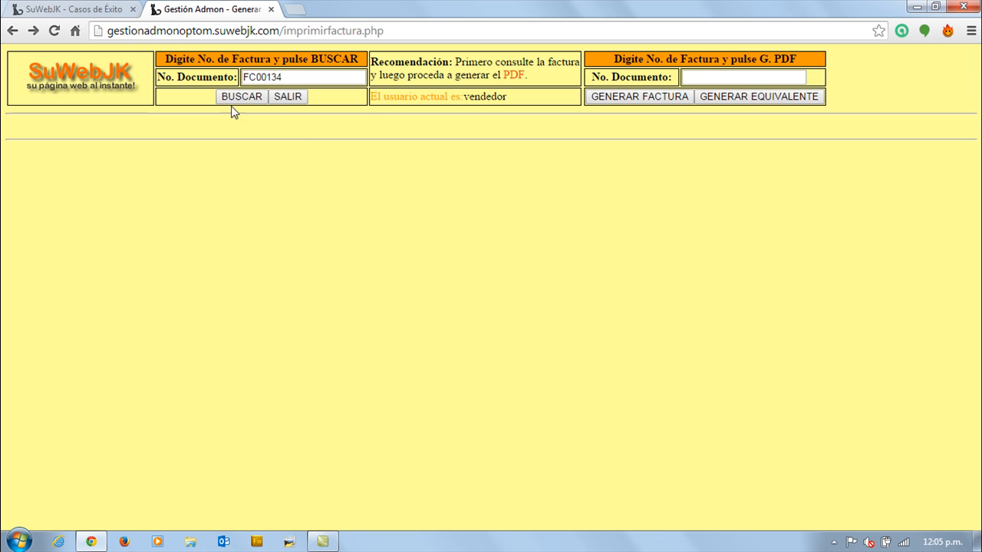
pyautogui.click(289, 97)
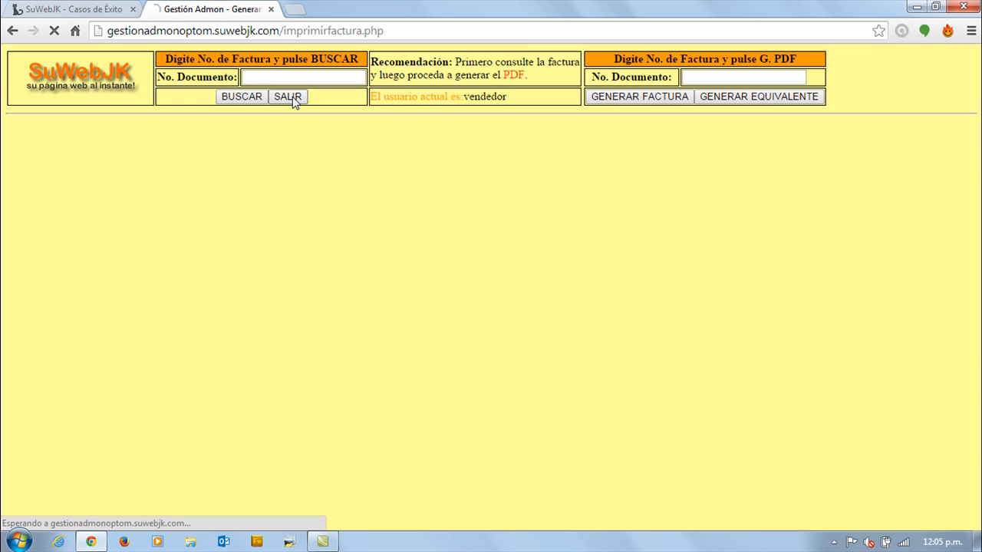
# Generate the laboratory work order PDF for document FC00134.
pyautogui.click(575, 414)
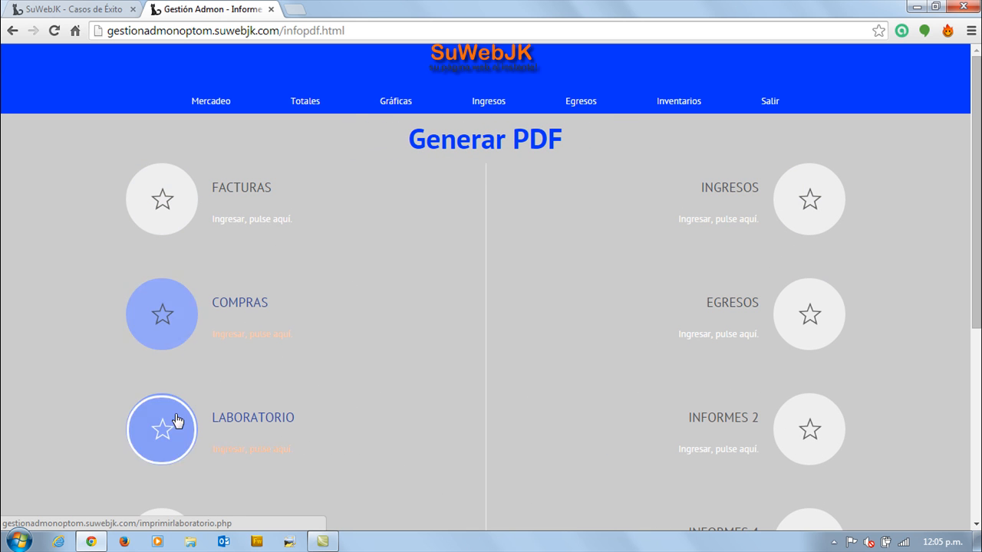
pyautogui.click(166, 428)
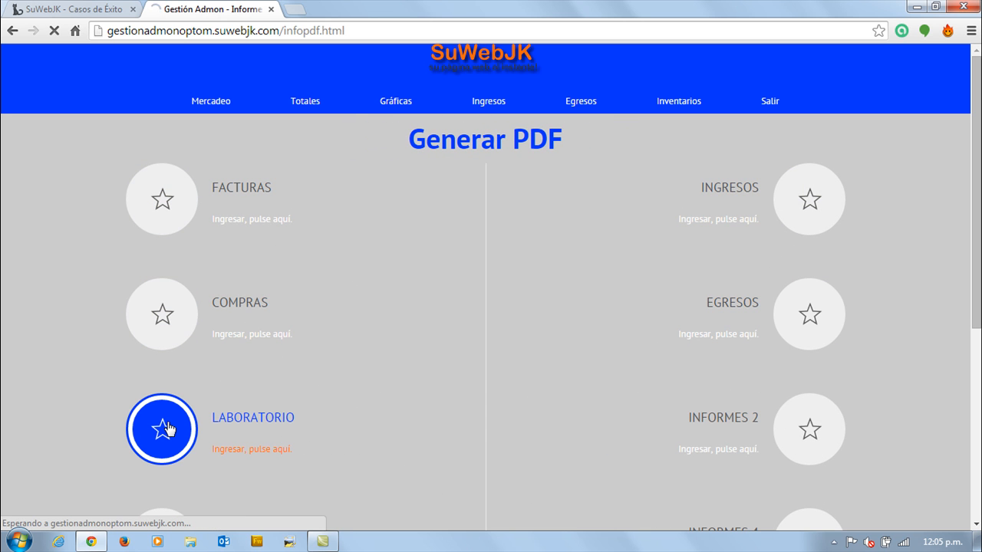
pyautogui.click(729, 79)
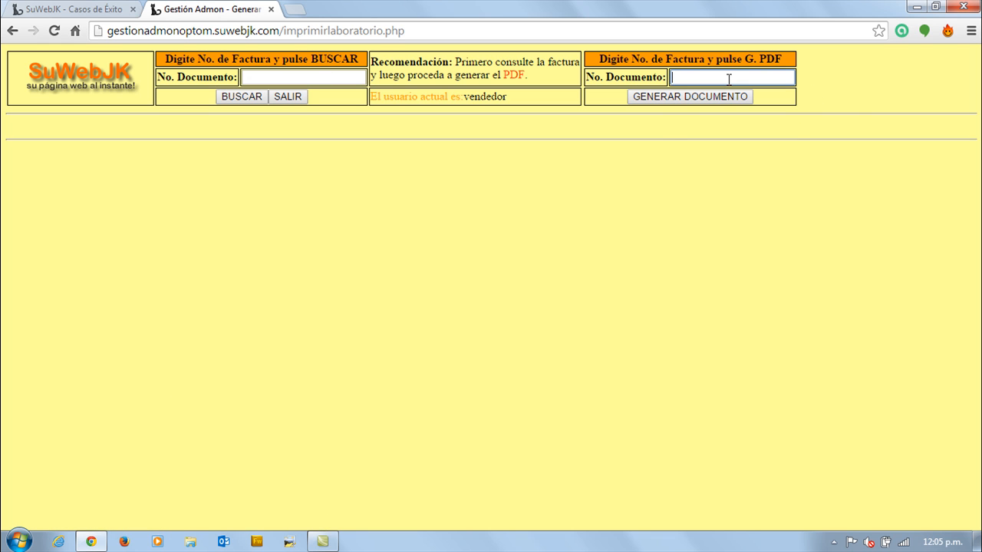
pyautogui.write('FC00')
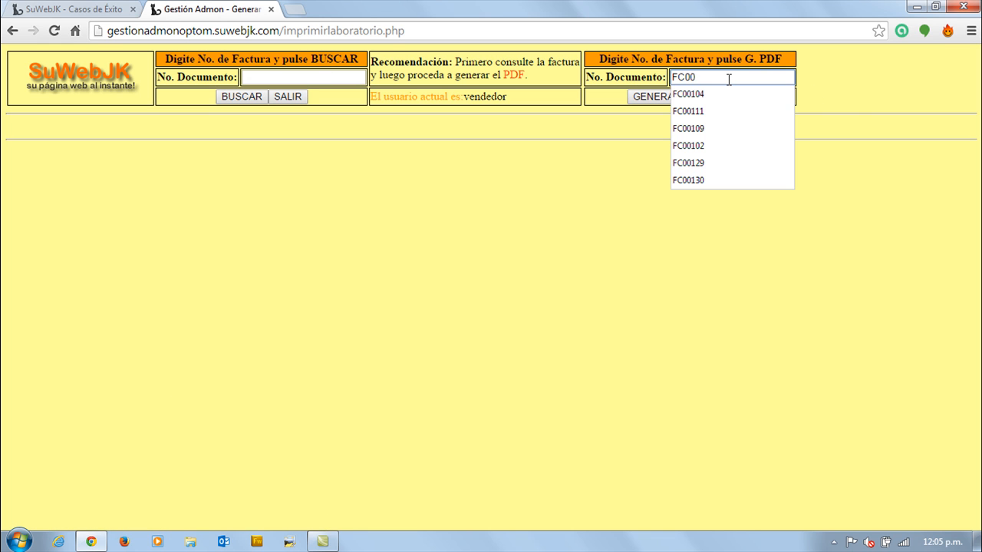
pyautogui.write('134')
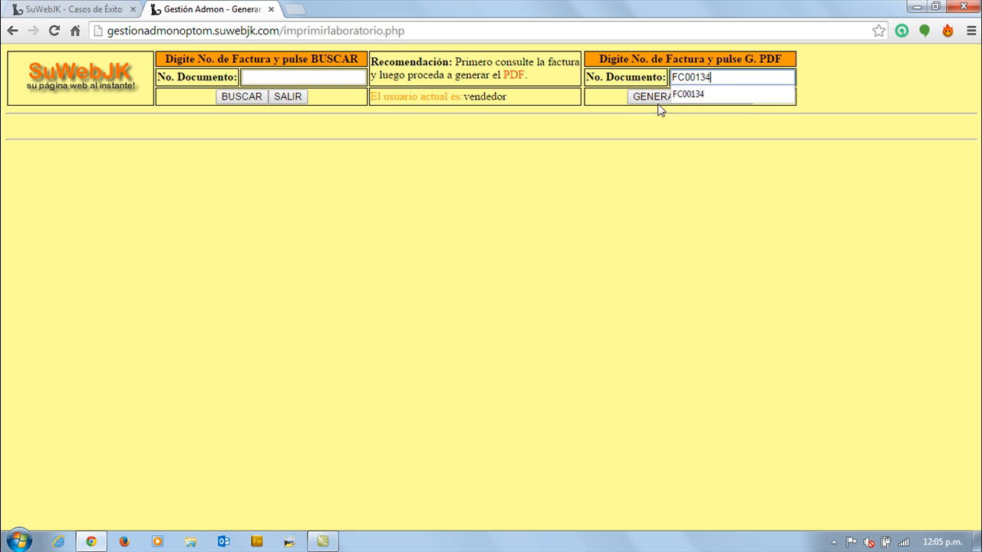
pyautogui.click(658, 97)
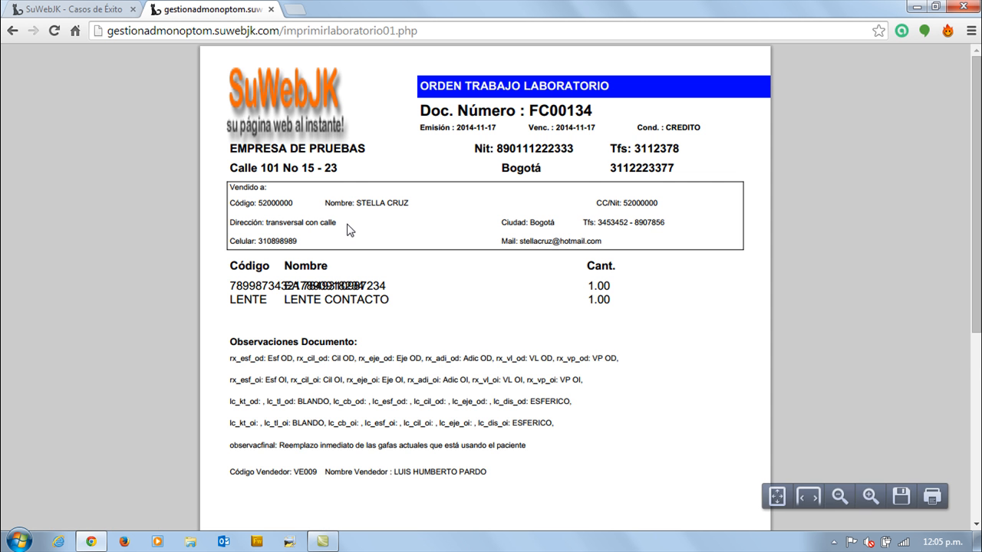
# Examine the laboratory work order PDF, highlighting its title, product lines and prescription observations.
pyautogui.scroll(-4, 425, 249)
pyautogui.scroll(3, 426, 247)
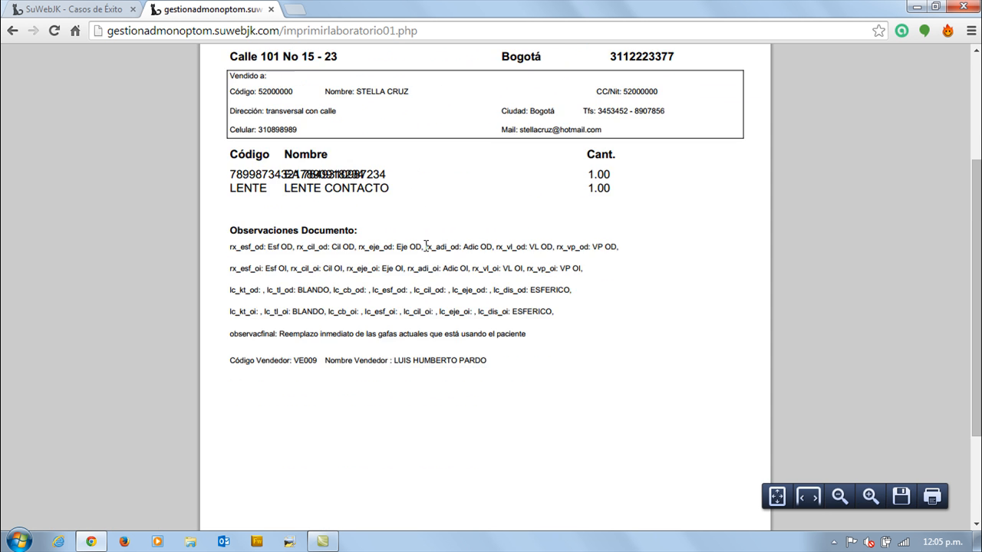
pyautogui.scroll(1, 427, 246)
pyautogui.moveTo(391, 247); pyautogui.dragTo(268, 244)
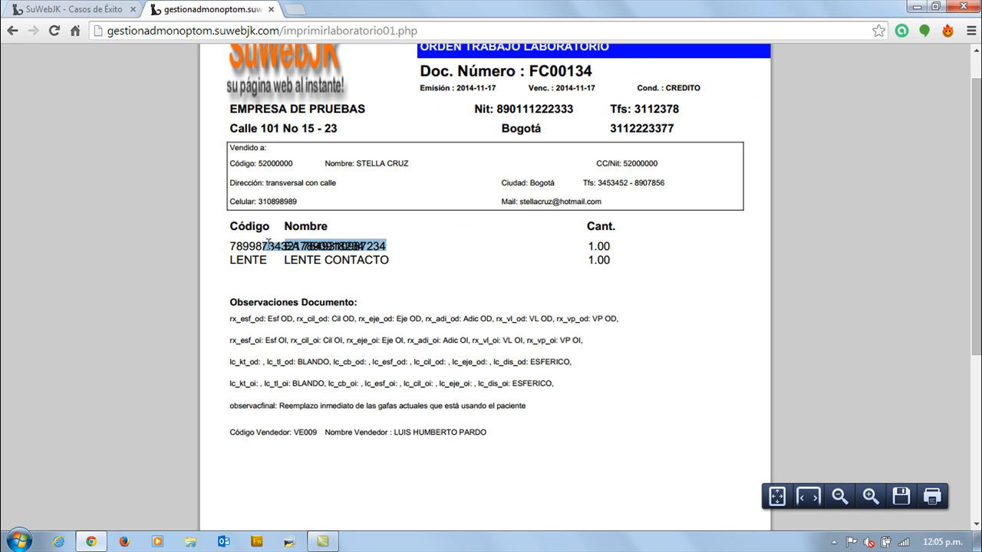
pyautogui.moveTo(392, 260); pyautogui.dragTo(284, 260)
pyautogui.scroll(-1, 345, 320)
pyautogui.moveTo(355, 253); pyautogui.dragTo(512, 266)
pyautogui.moveTo(383, 284); pyautogui.dragTo(461, 268)
pyautogui.scroll(1, 508, 270)
pyautogui.scroll(-4, 450, 274)
pyautogui.scroll(4, 509, 274)
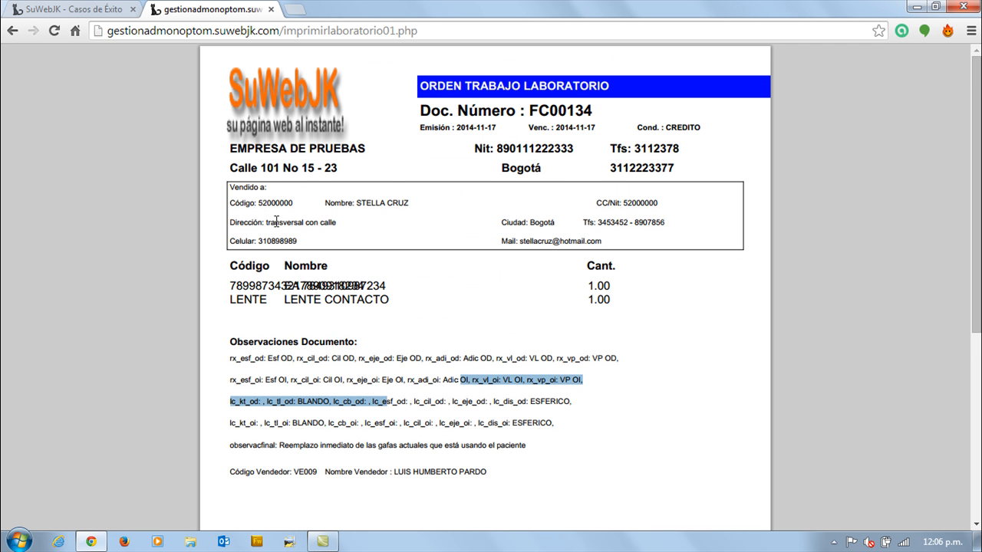
pyautogui.moveTo(470, 86); pyautogui.dragTo(626, 86)
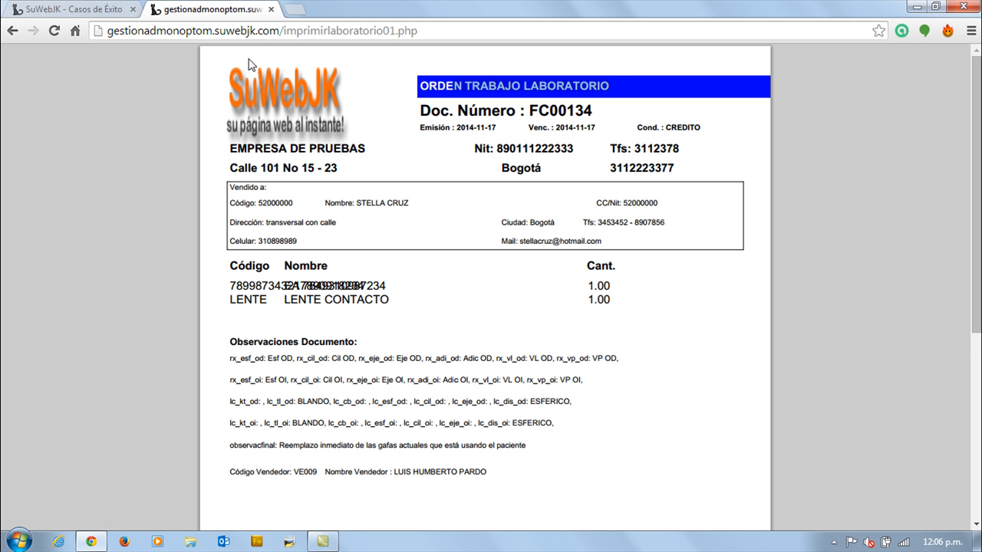
# Leave the laboratory work order PDF and exit the laboratory form to the main menu.
pyautogui.click(13, 31)
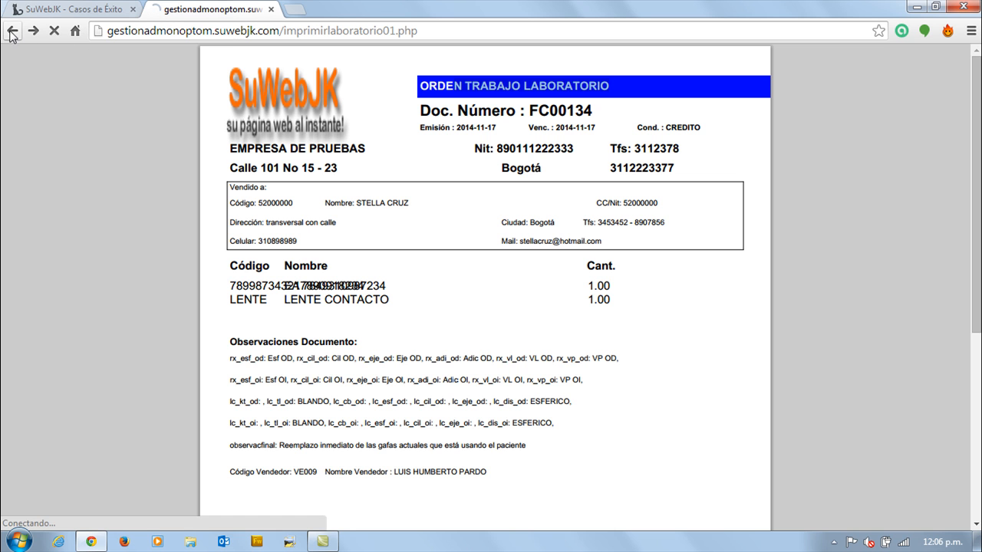
pyautogui.rightClick(12, 30)
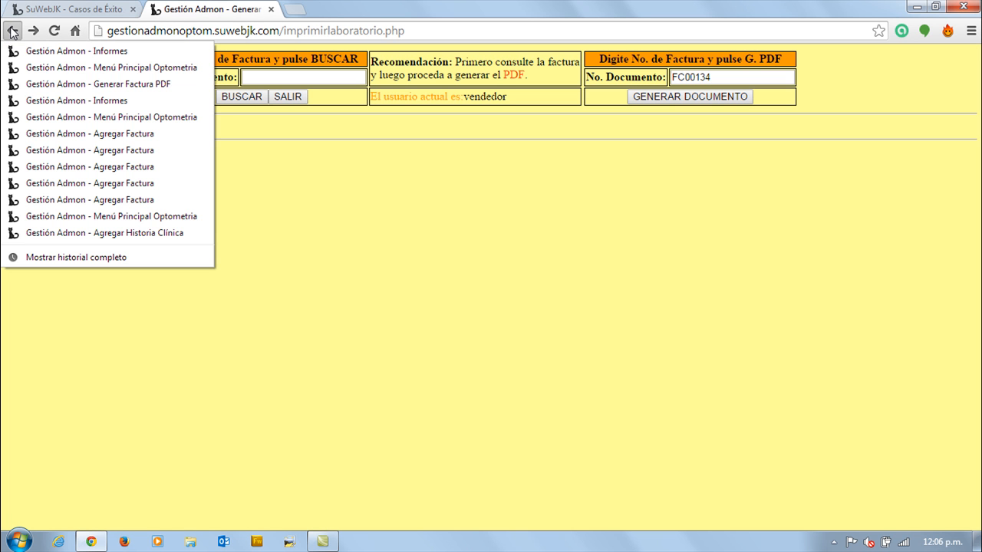
pyautogui.click(377, 256)
pyautogui.click(296, 101)
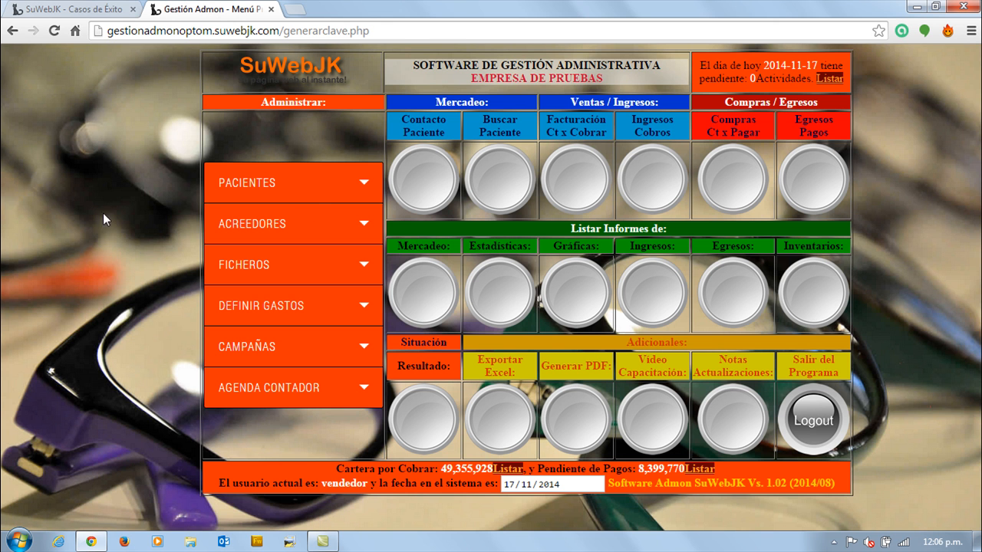
# Open the patients' add-photo form and look up document FC00134.
pyautogui.click(238, 182)
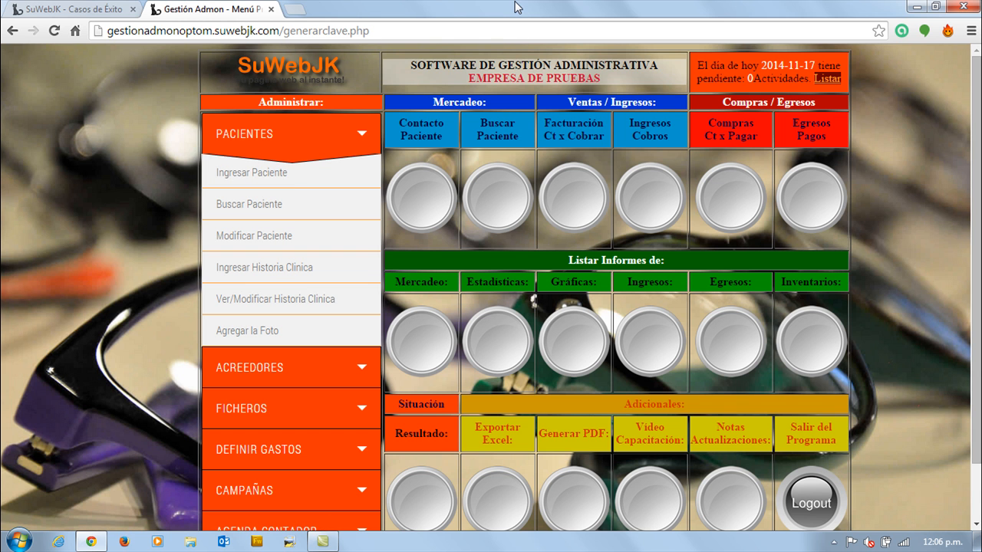
pyautogui.click(244, 331)
pyautogui.click(275, 77)
pyautogui.write('FC')
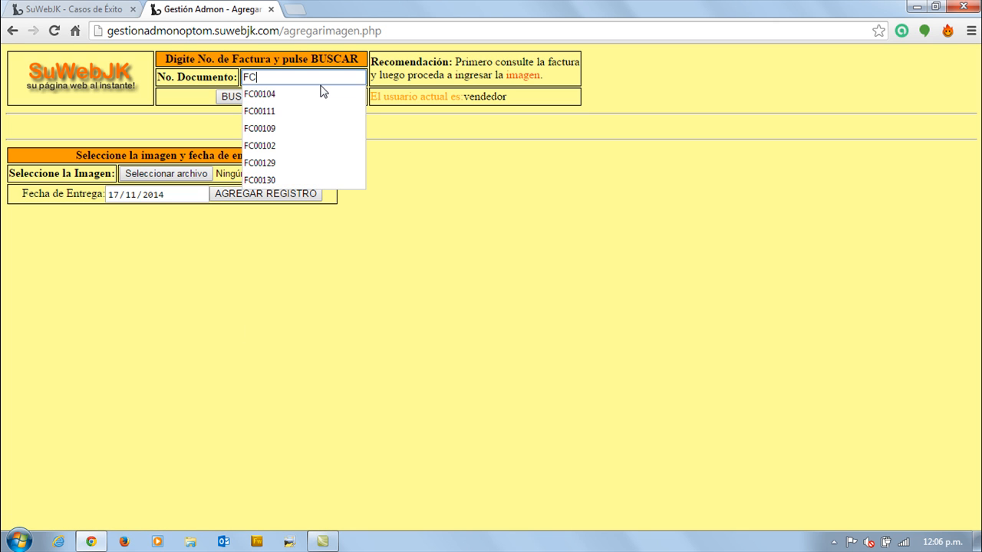
pyautogui.write('00134')
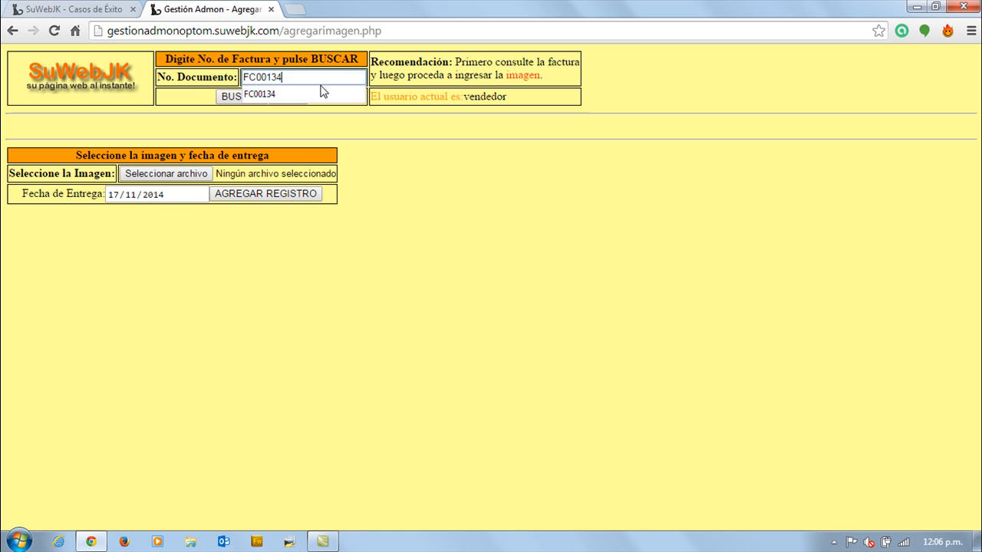
pyautogui.click(227, 100)
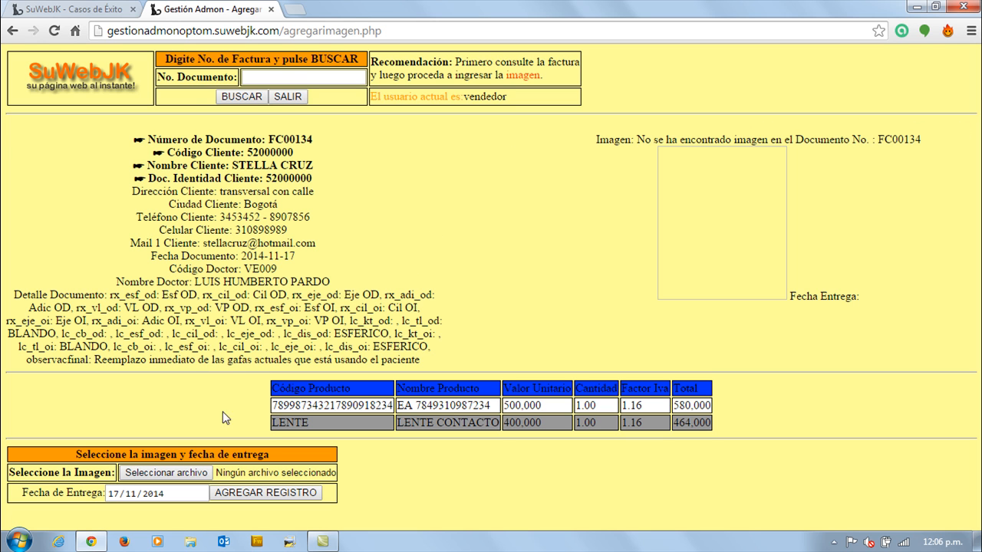
# Attach the gafas JPG image from the Escritorio folder to document FC00134 and save the record.
pyautogui.click(167, 475)
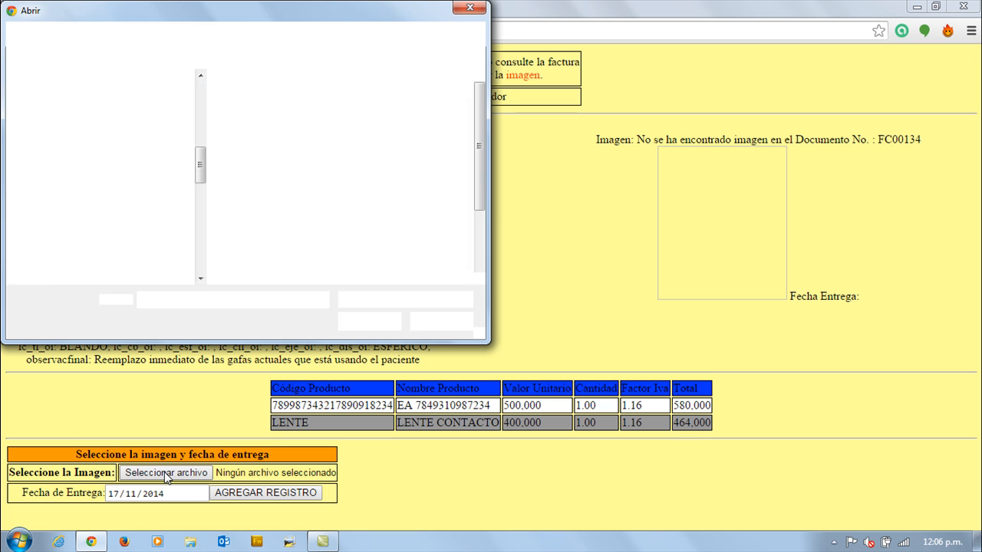
pyautogui.click(46, 115)
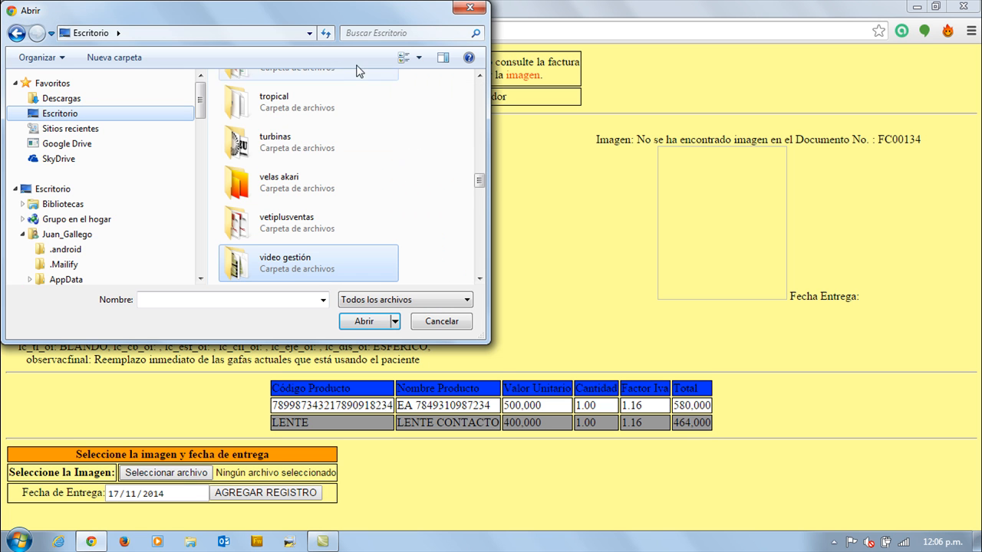
pyautogui.moveTo(478, 184); pyautogui.dragTo(479, 206)
pyautogui.scroll(-5, 236, 169)
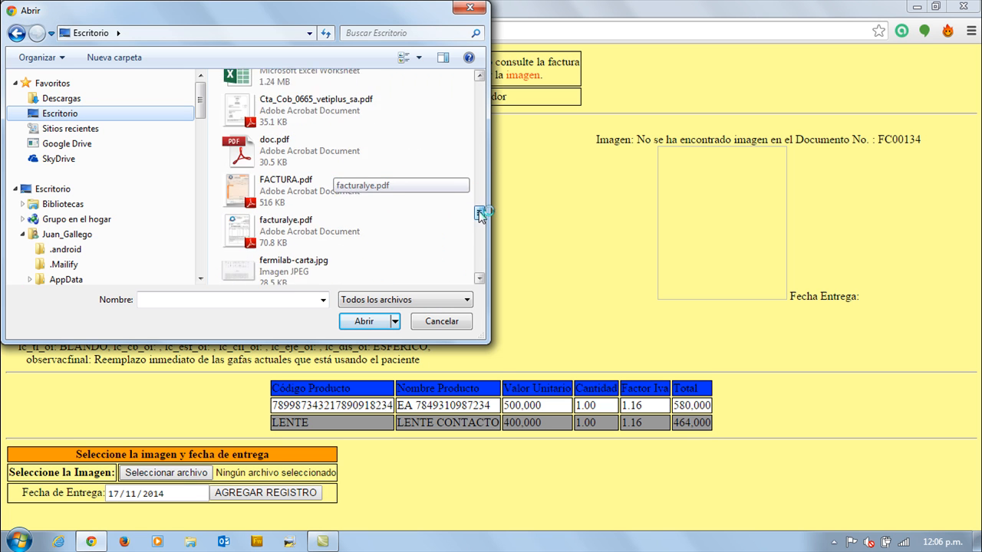
pyautogui.click(236, 169)
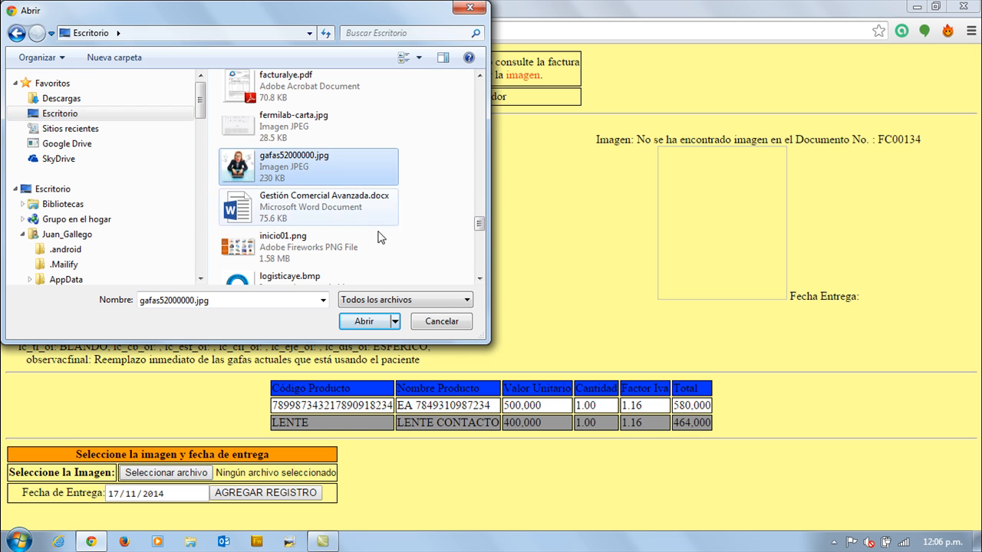
pyautogui.click(363, 321)
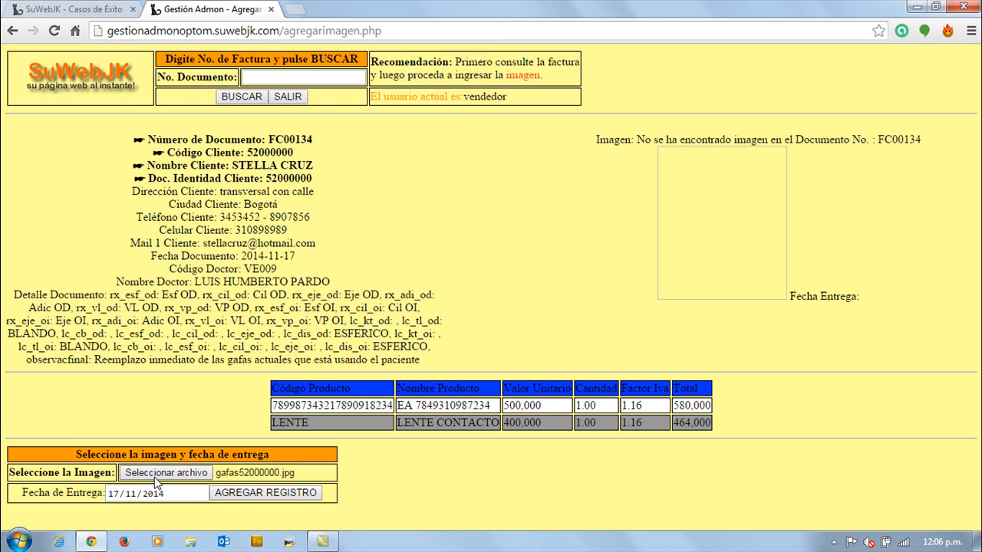
pyautogui.click(280, 497)
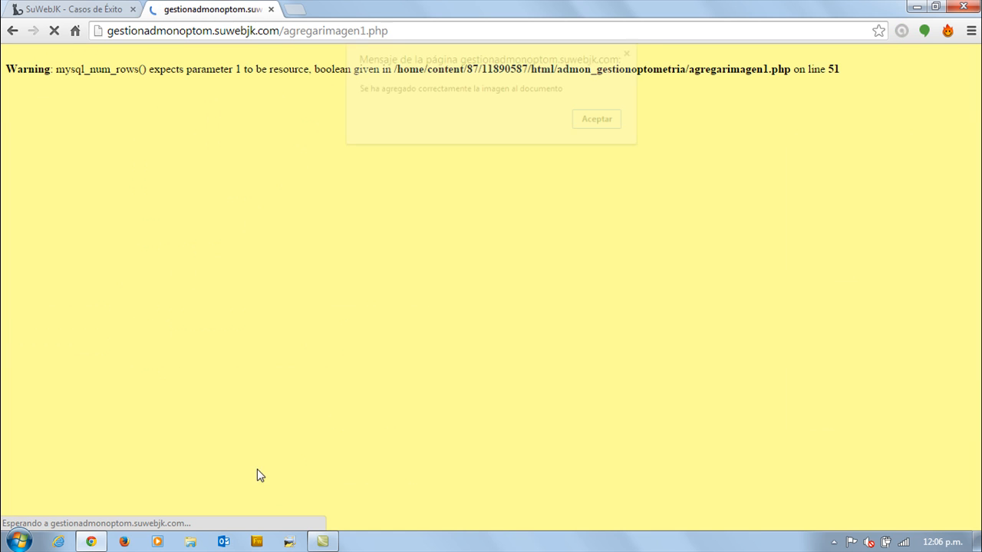
pyautogui.click(602, 120)
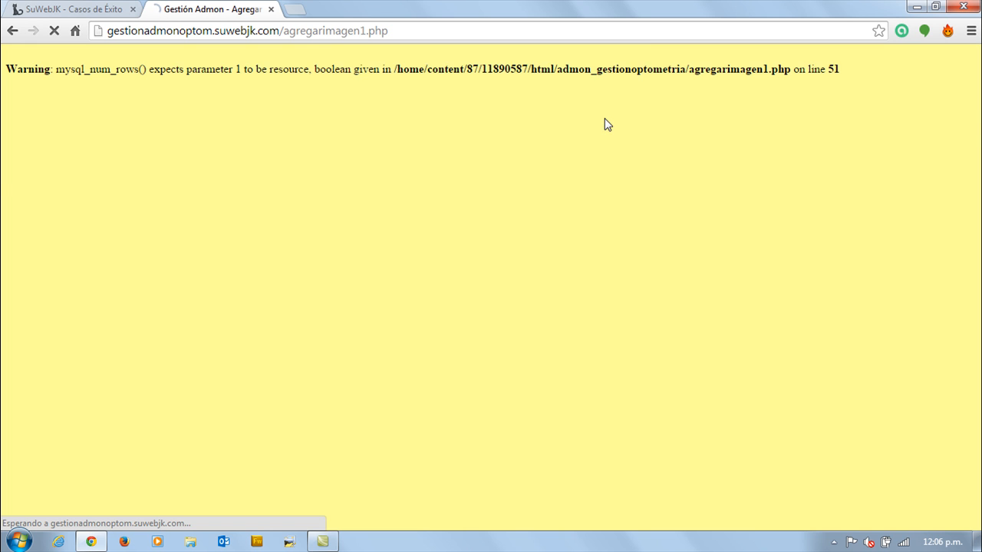
# Look up document FC00134 again to check its attached image, and exit to the main menu.
pyautogui.click(269, 79)
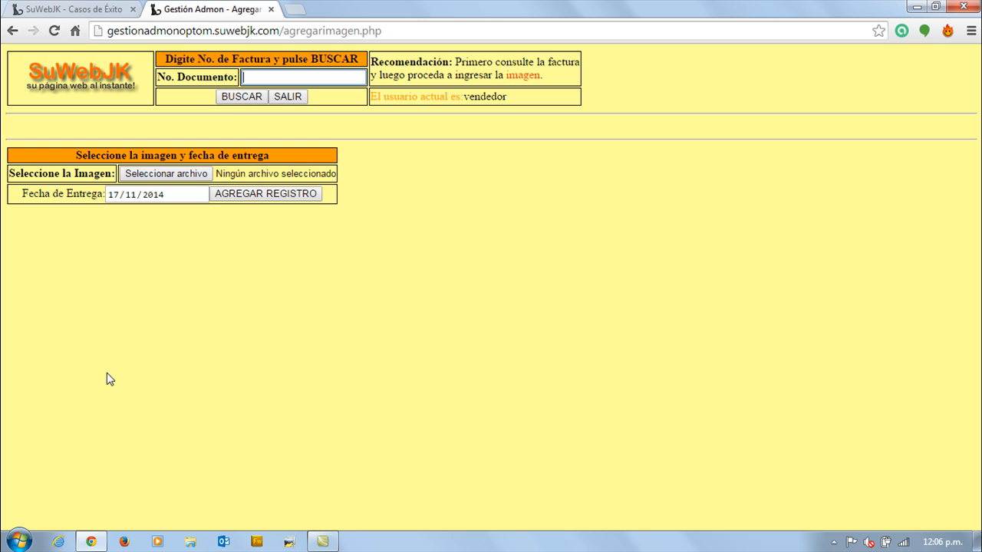
pyautogui.write('FC')
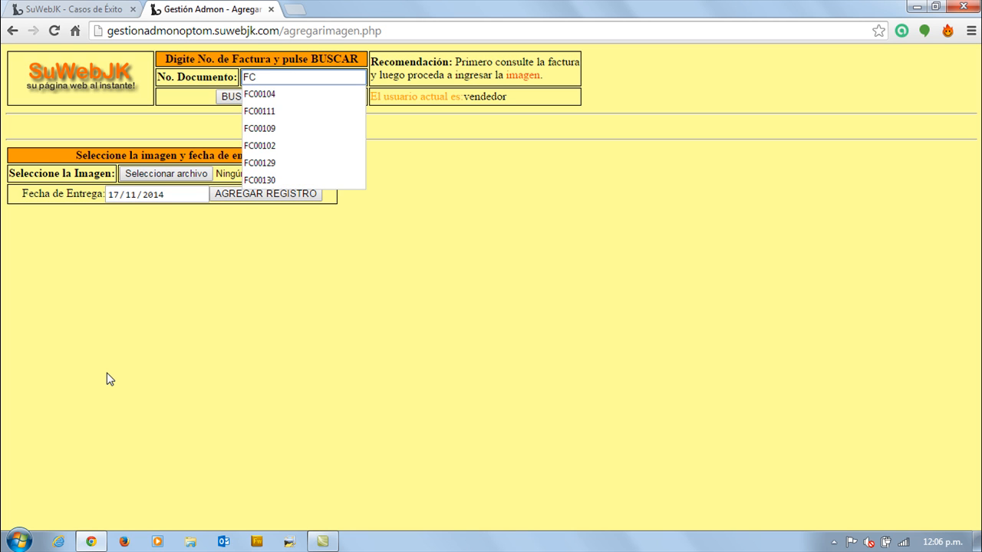
pyautogui.write('00134')
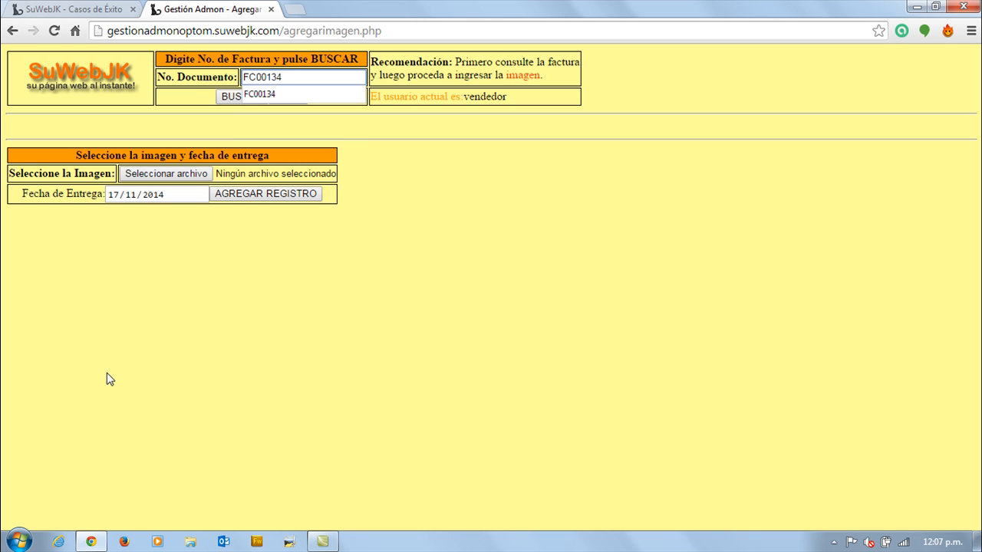
pyautogui.click(230, 96)
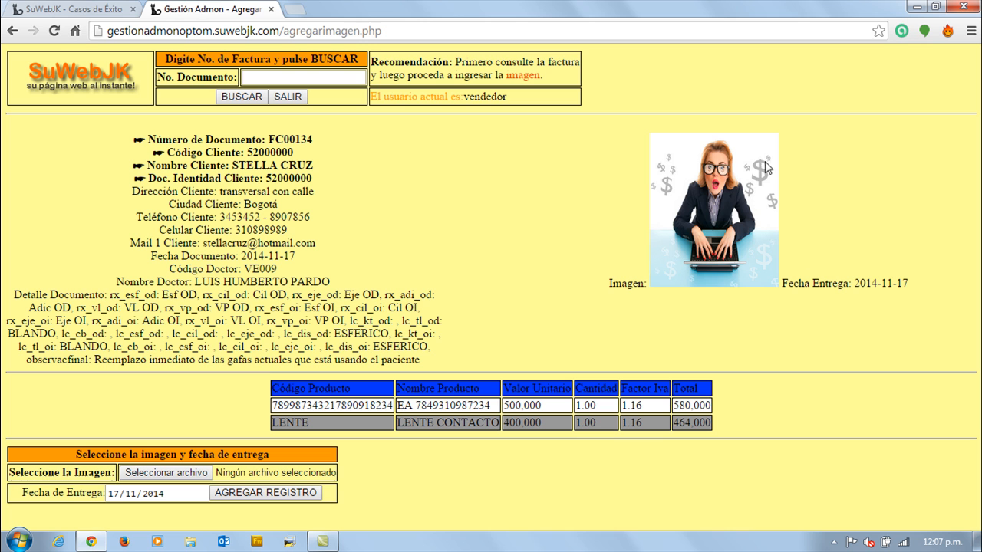
pyautogui.click(288, 97)
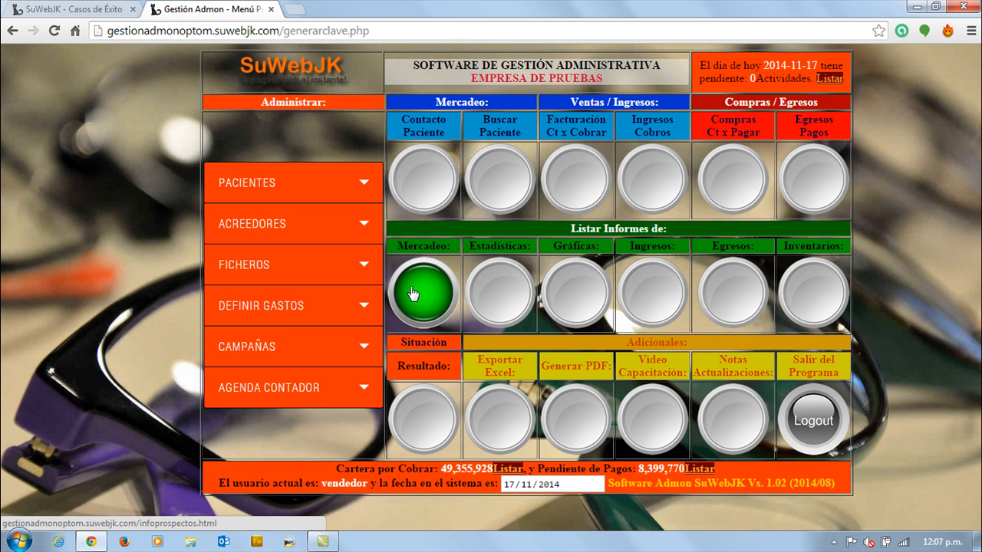
# Open the deliveries report among the marketing reports and generate its listing with the default filters.
pyautogui.click(428, 291)
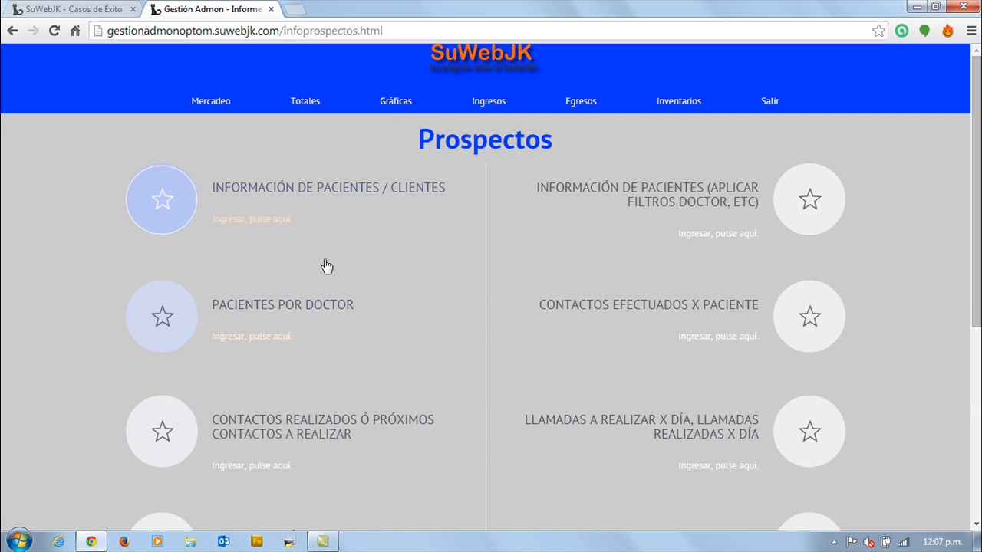
pyautogui.scroll(-2, 123, 268)
pyautogui.scroll(-1, 85, 173)
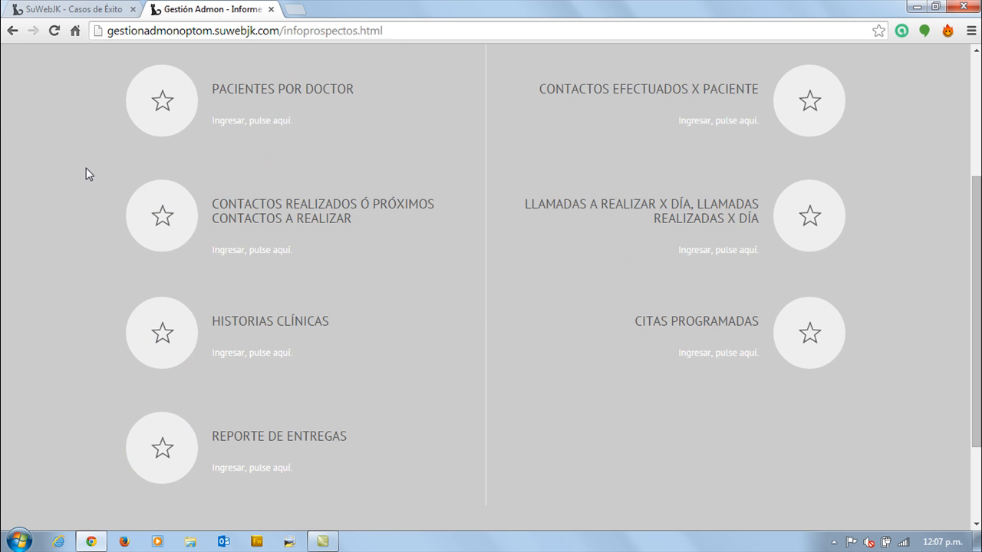
pyautogui.click(168, 447)
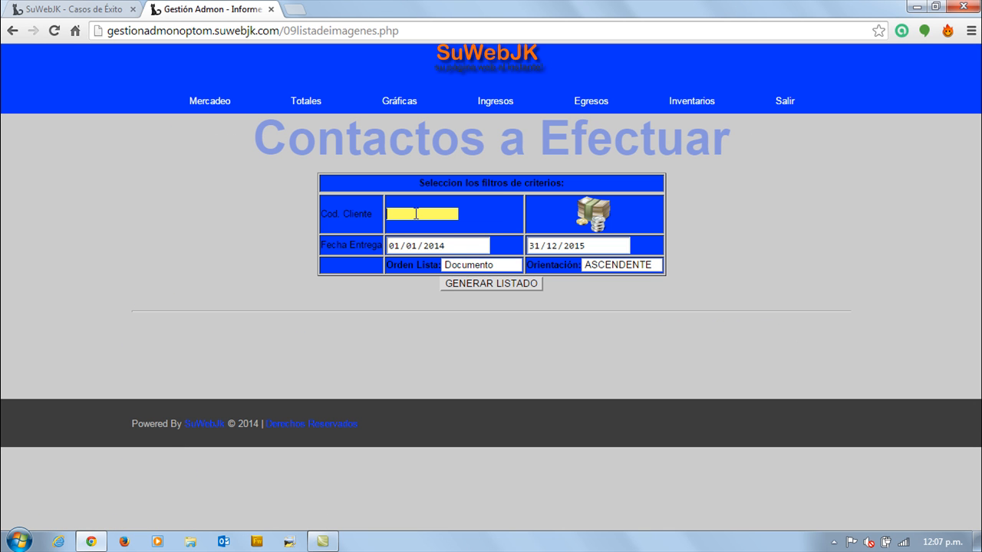
pyautogui.click(499, 286)
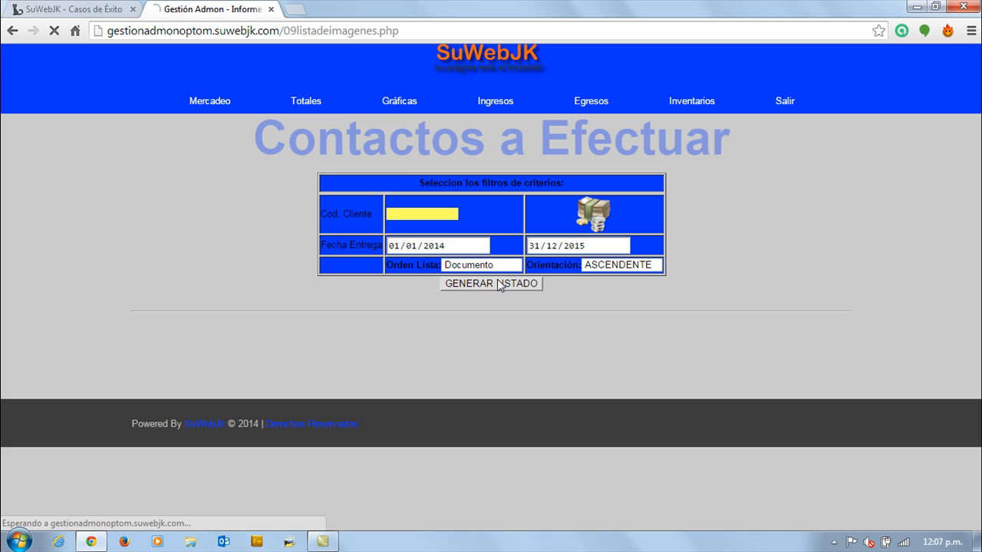
# Examine the delivery date, image path, registration date and last user listed for FC00134, and return to the main menu.
pyautogui.doubleClick(297, 418)
pyautogui.moveTo(358, 422); pyautogui.dragTo(392, 422)
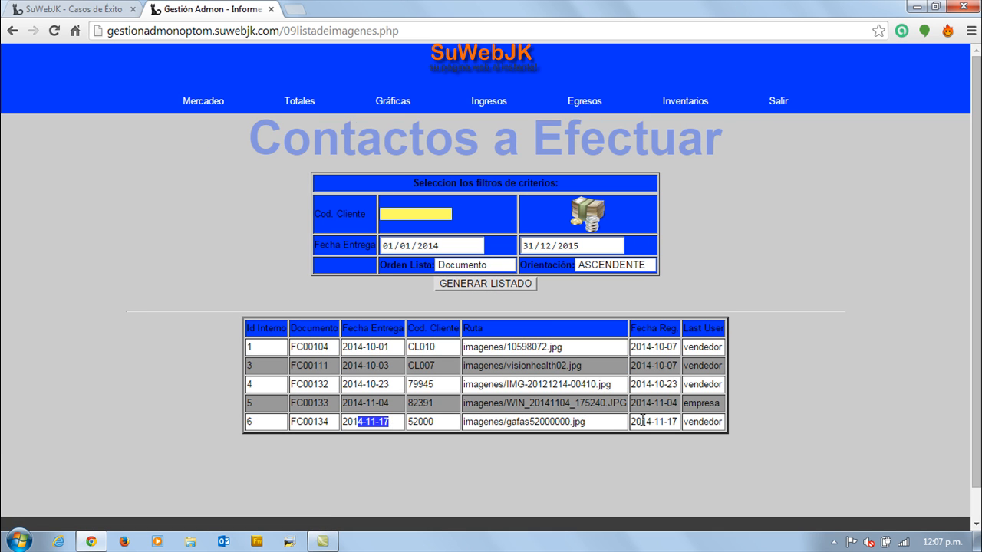
pyautogui.moveTo(641, 421); pyautogui.dragTo(674, 421)
pyautogui.moveTo(563, 423); pyautogui.dragTo(472, 422)
pyautogui.moveTo(698, 420)
pyautogui.mouseDown()
pyautogui.moveTo(721, 420)
pyautogui.moveTo(686, 420)
pyautogui.moveTo(717, 418)
pyautogui.moveTo(707, 416)
pyautogui.mouseUp()
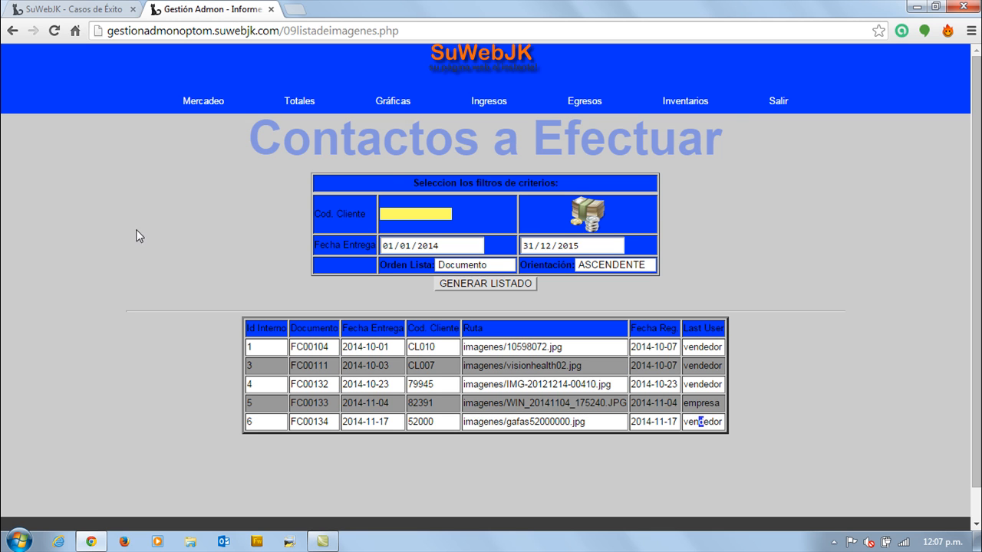
pyautogui.click(779, 101)
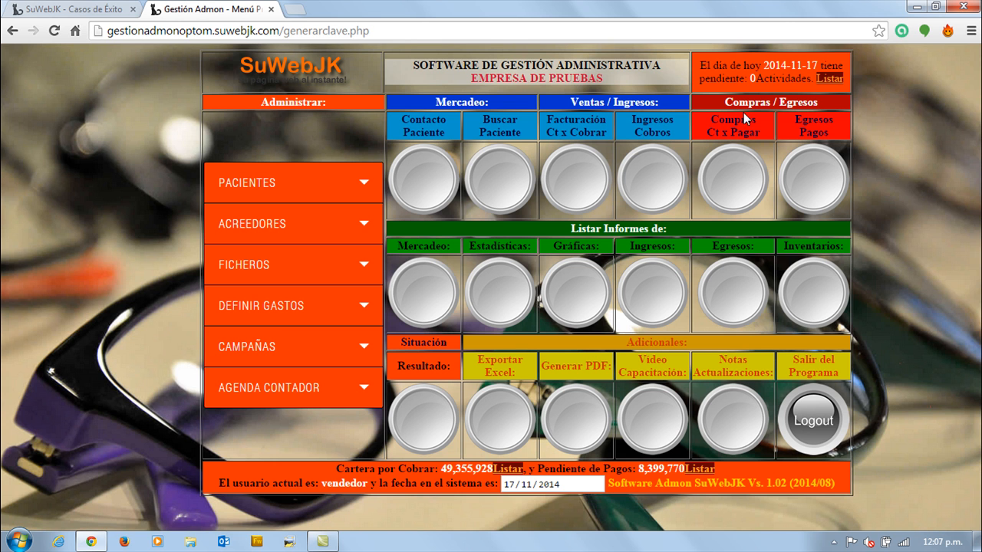